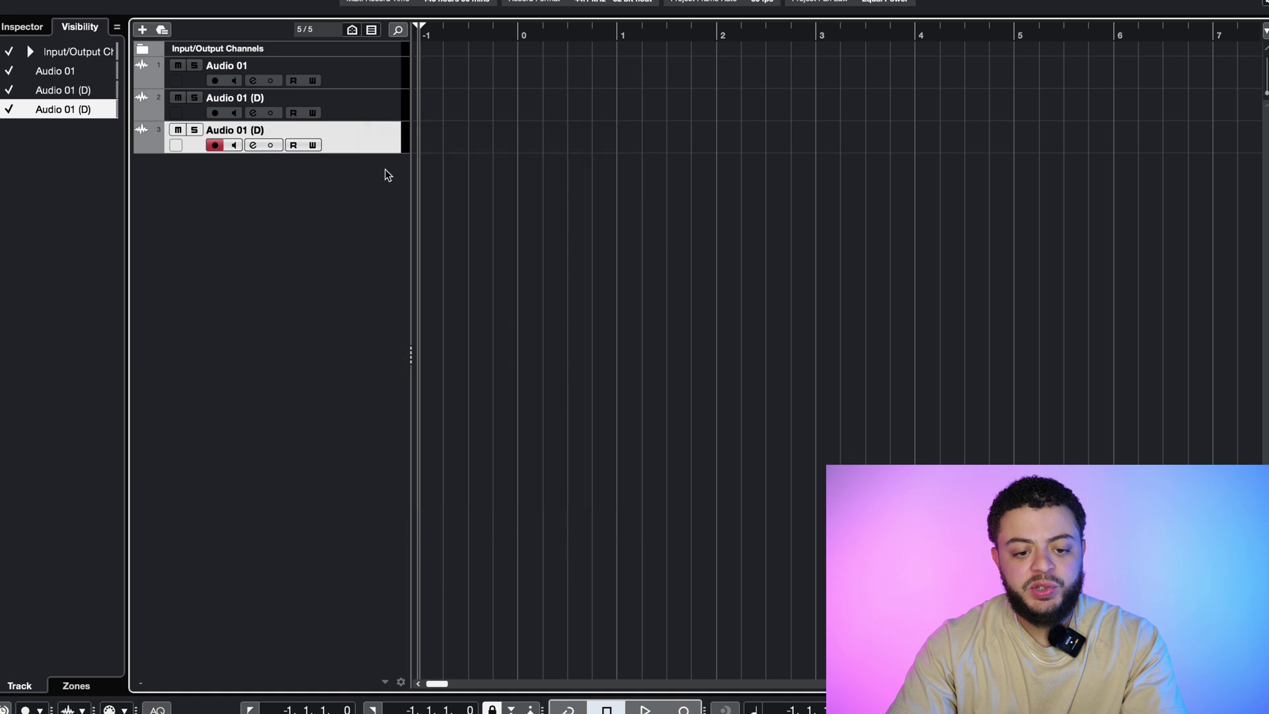
# - Duplicate the last audio track three times
pyautogui.rightClick(380, 166)
pyautogui.click(407, 216)
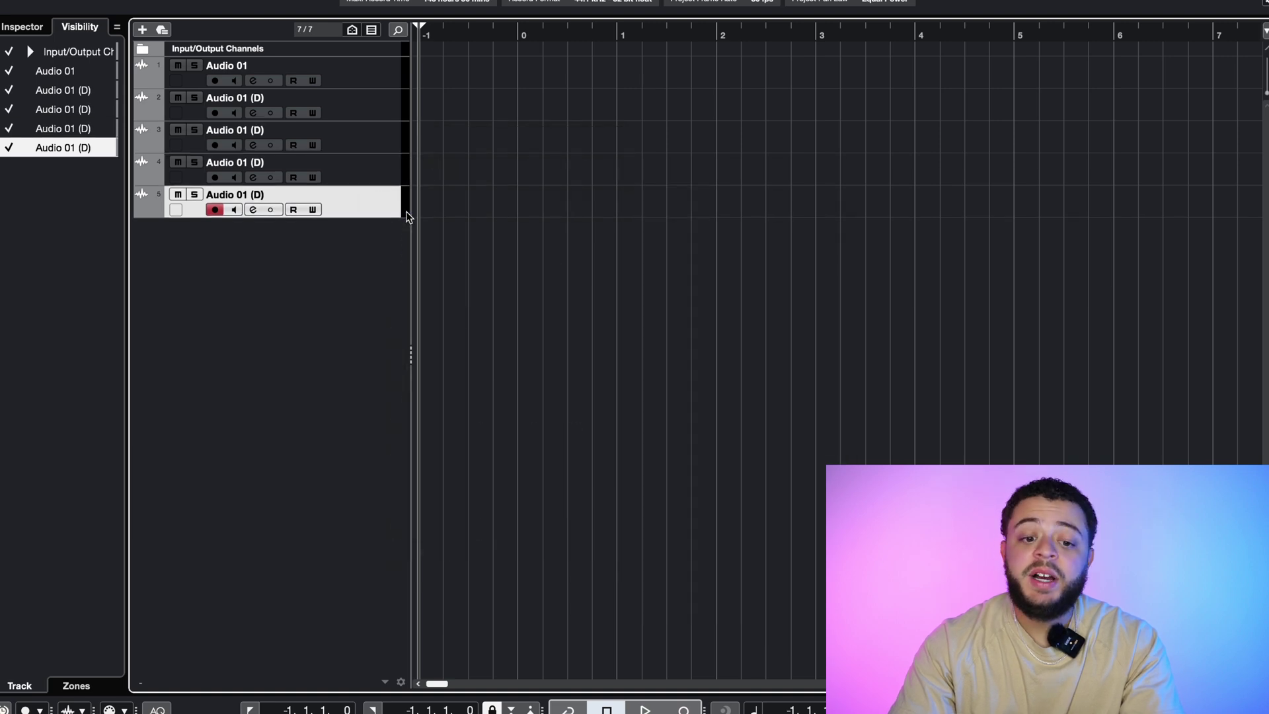
pyautogui.rightClick(394, 211)
pyautogui.click(440, 263)
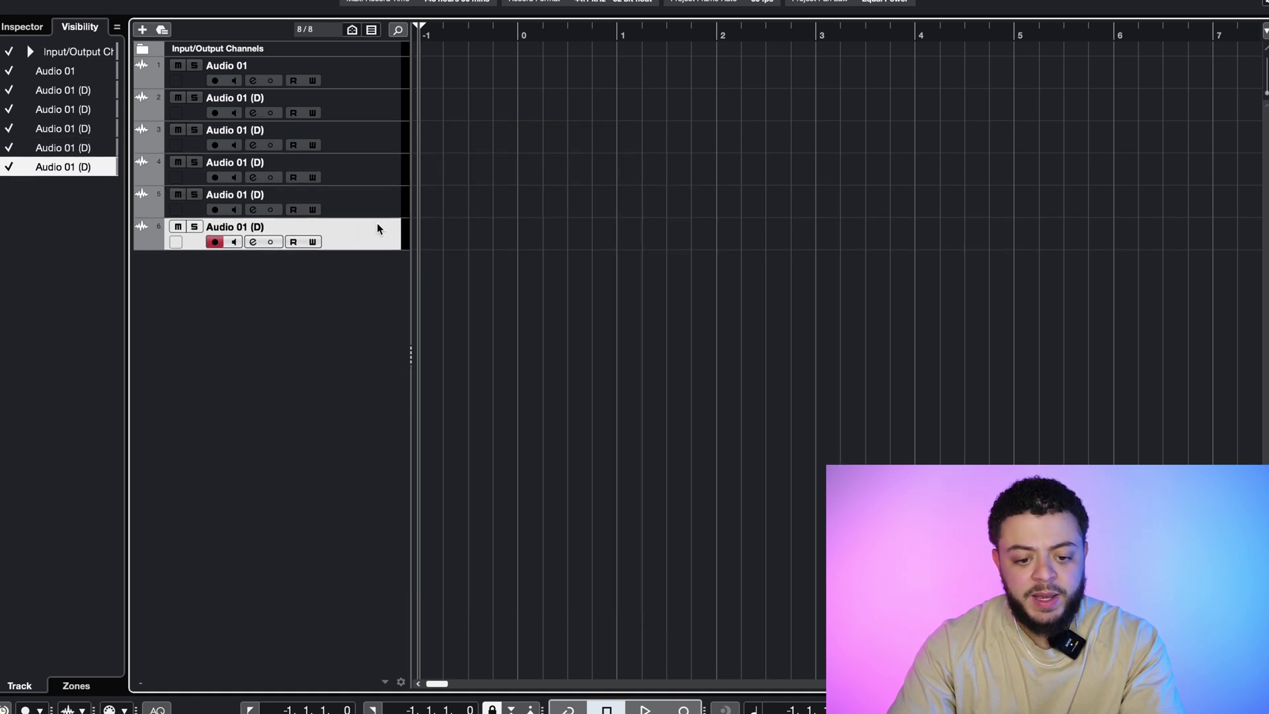
pyautogui.rightClick(377, 232)
pyautogui.click(412, 284)
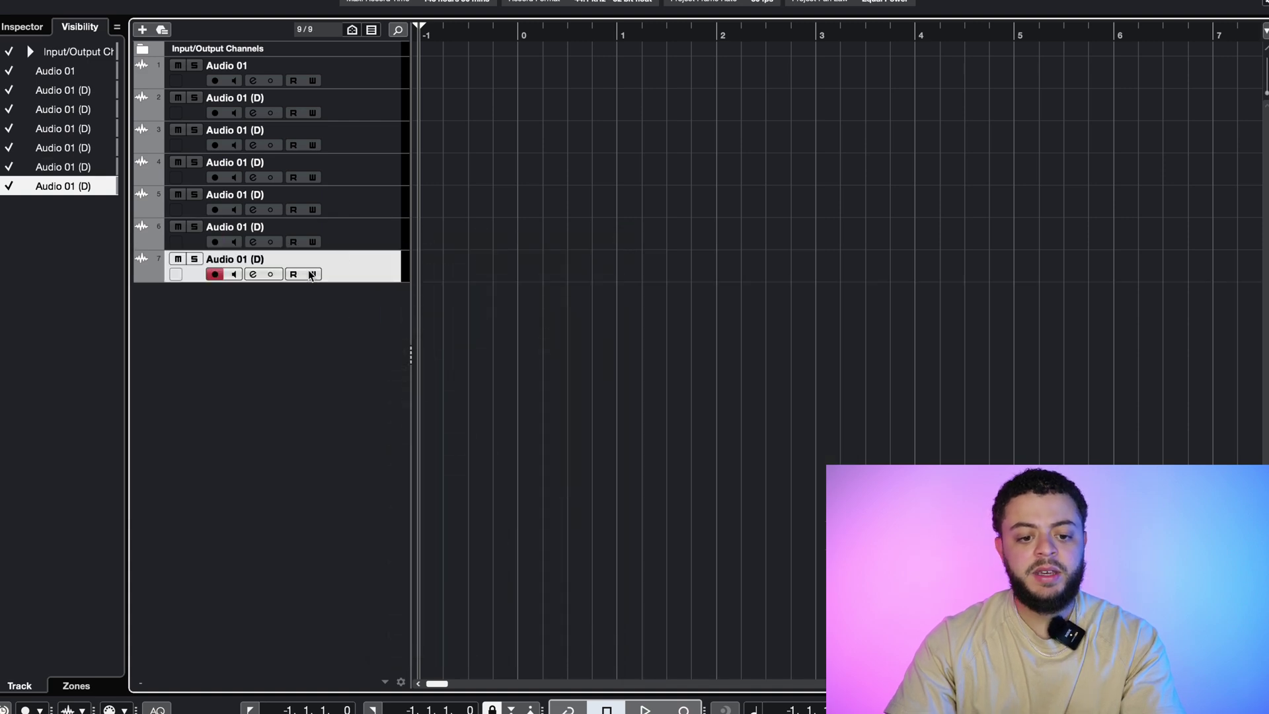
# - Move the first three tracks into a new folder named Guitar
pyautogui.click(382, 85)
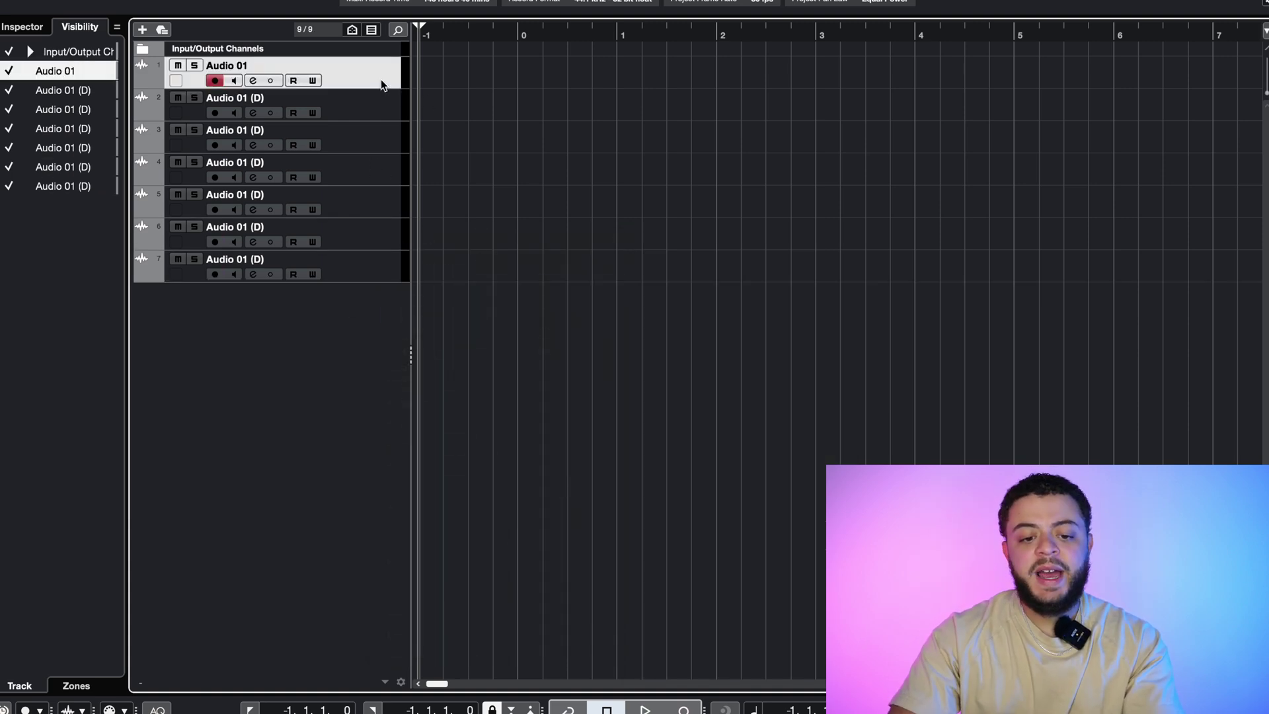
pyautogui.keyDown('shift'); pyautogui.click(382, 143); pyautogui.keyUp('shift')
pyautogui.rightClick(383, 143)
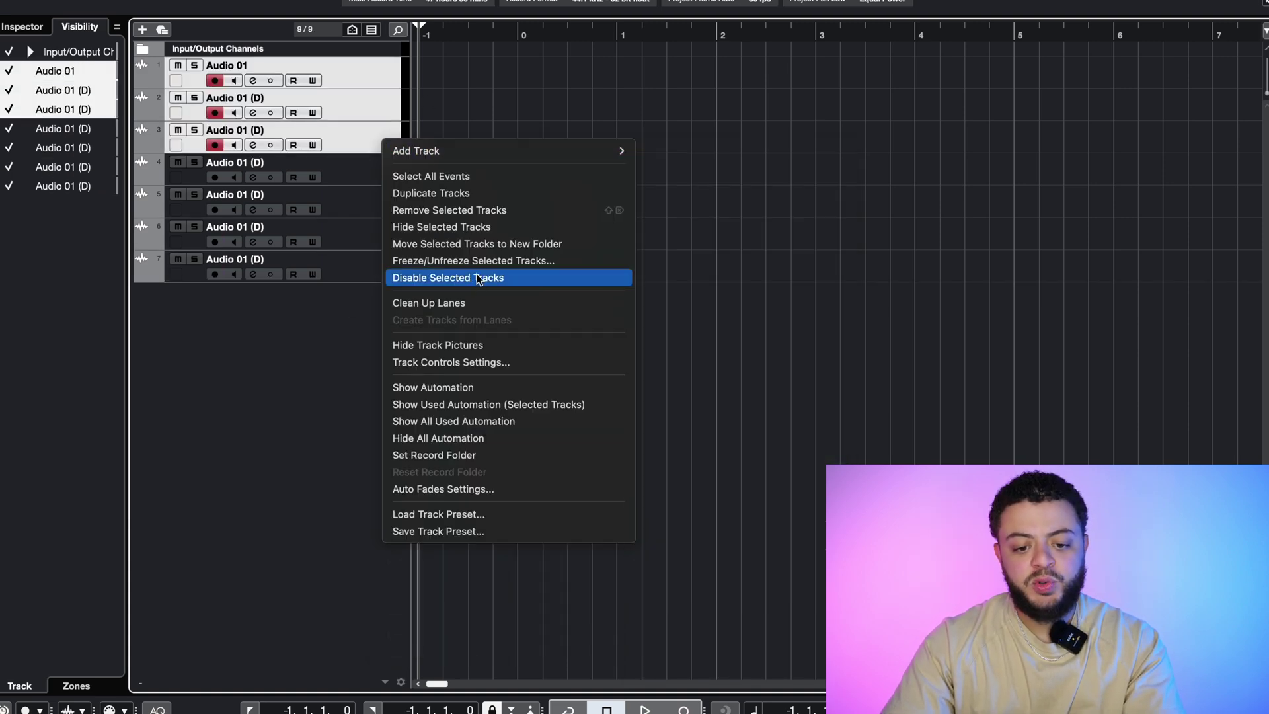
pyautogui.click(481, 244)
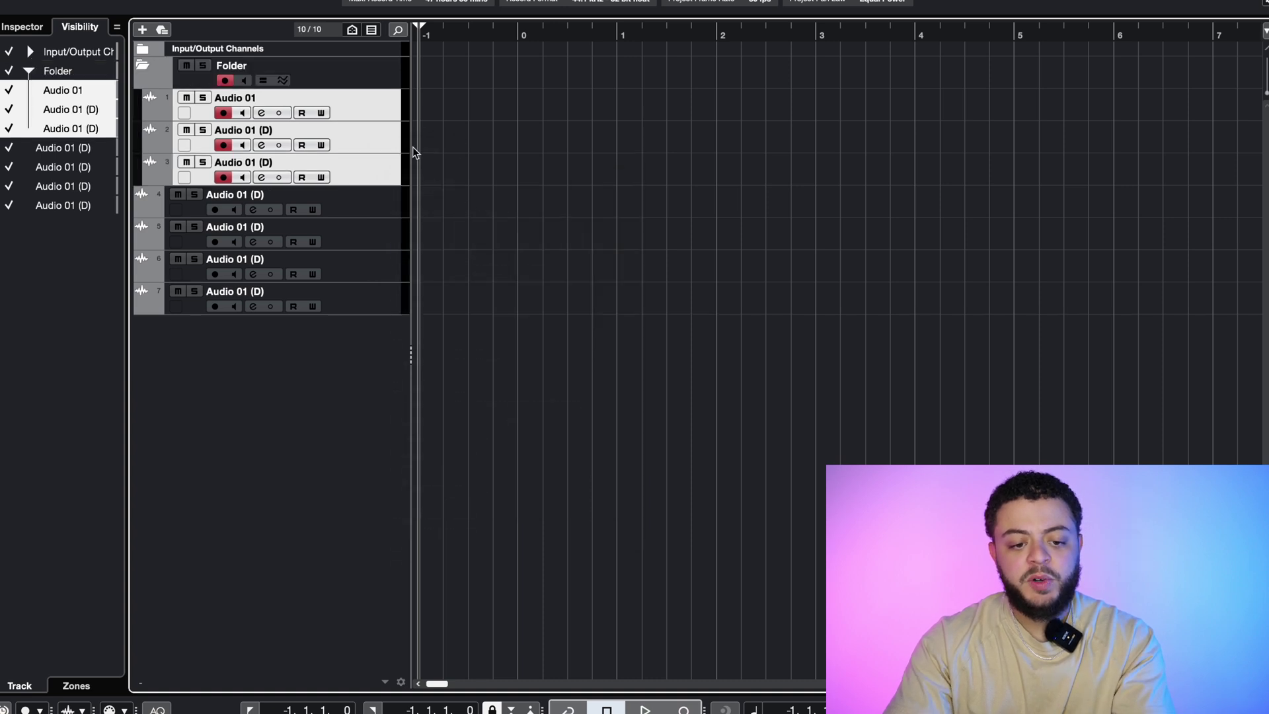
pyautogui.doubleClick(235, 66)
pyautogui.write('Dr')
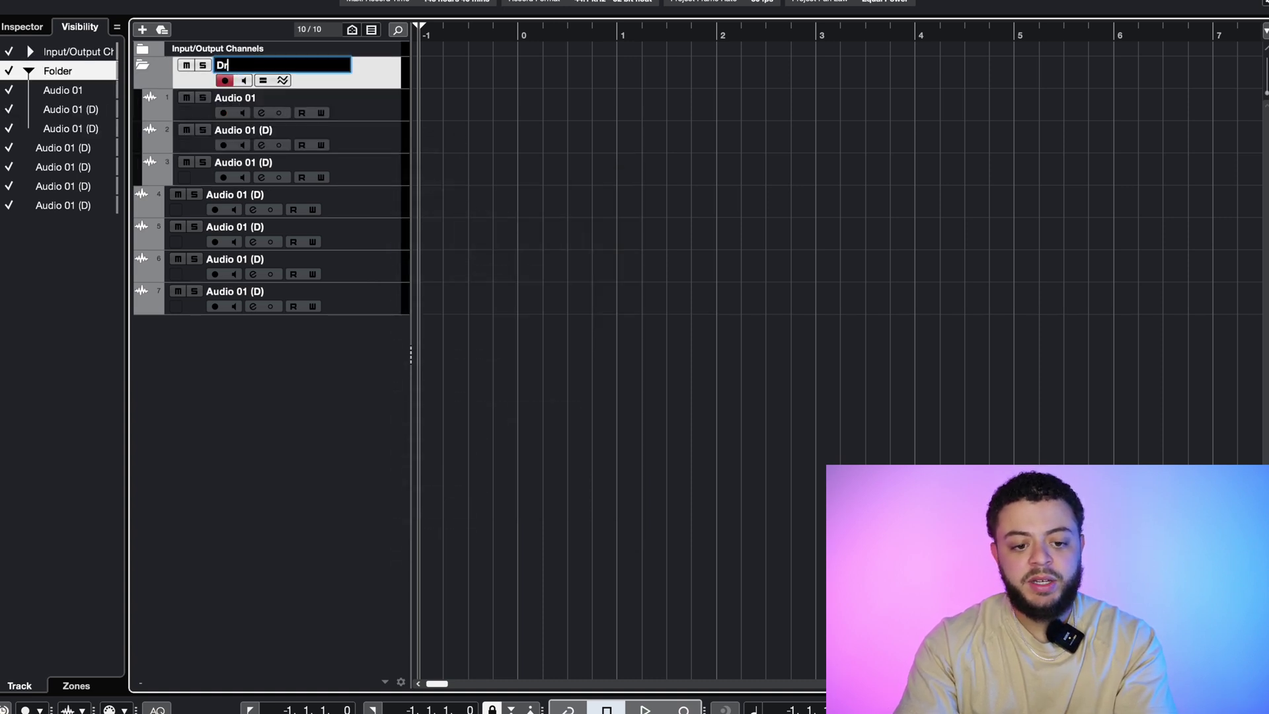
pyautogui.write('uGuita')
pyautogui.hotkey('ctrl', 'a')
pyautogui.write('Guitar')
pyautogui.press('Return')
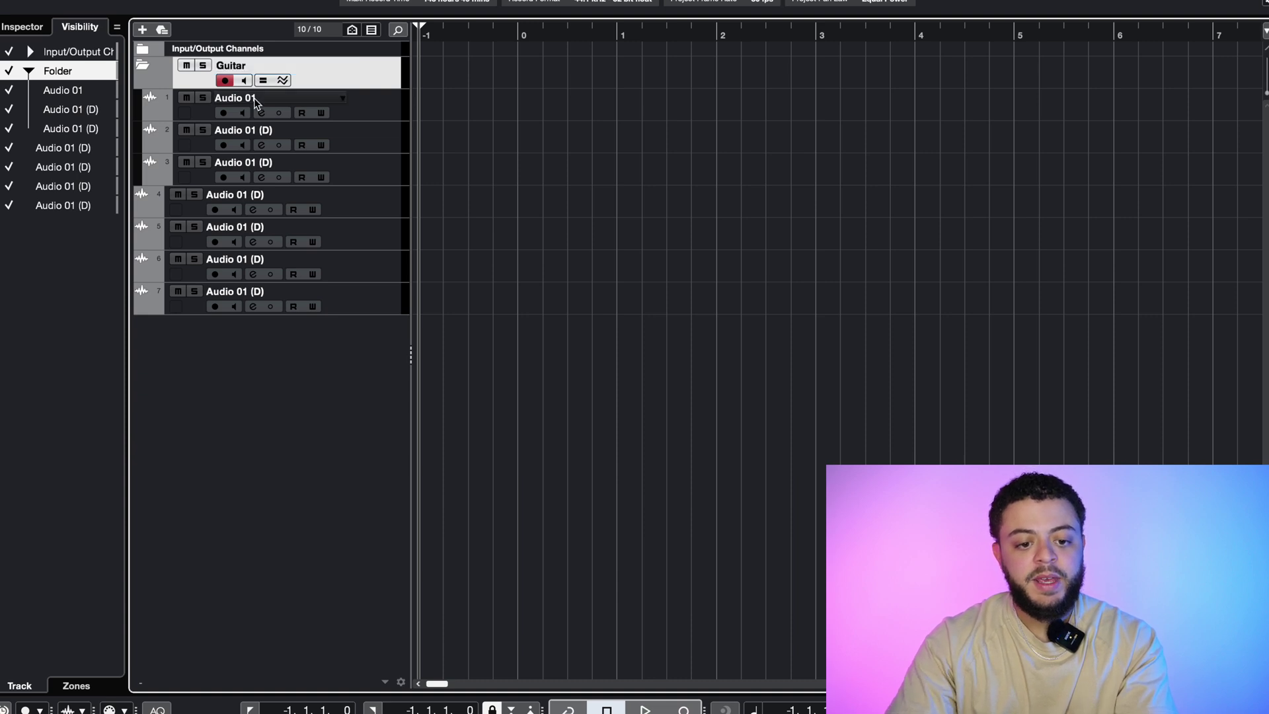
# - Rename the three tracks G Main, G Rhythm L and G Rhythm R, then collapse the folder
pyautogui.doubleClick(258, 99)
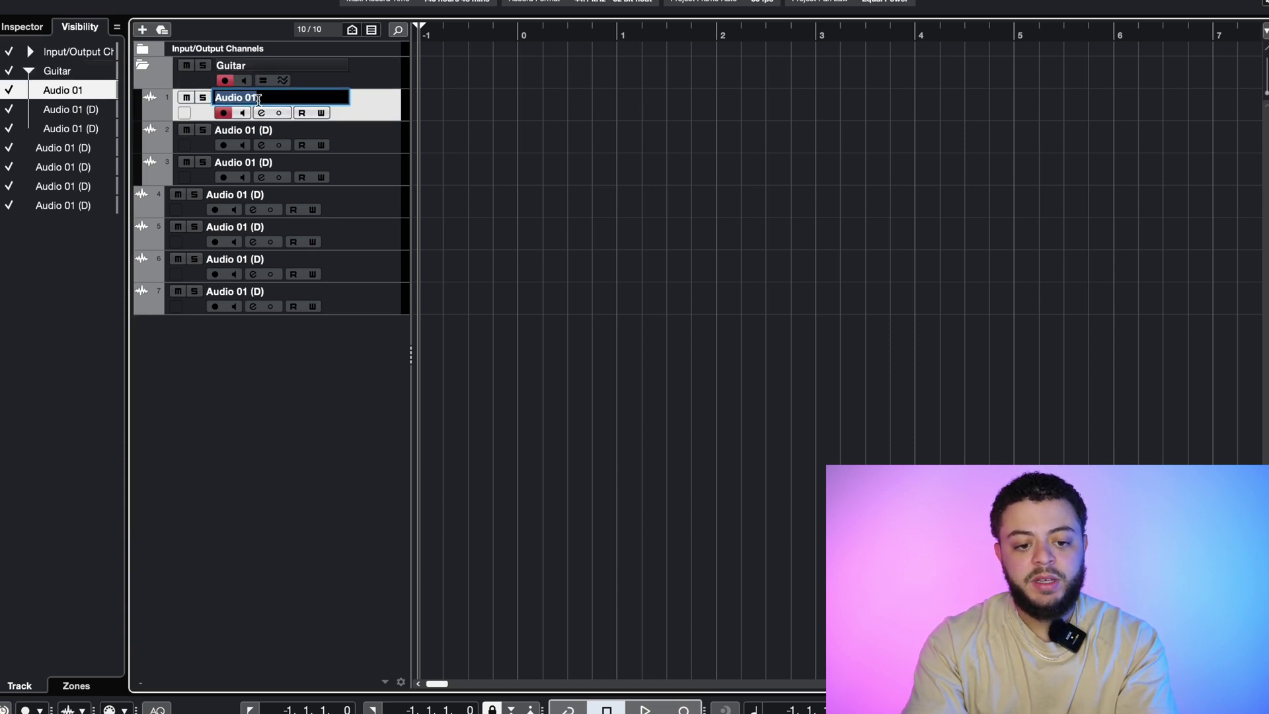
pyautogui.write('G')
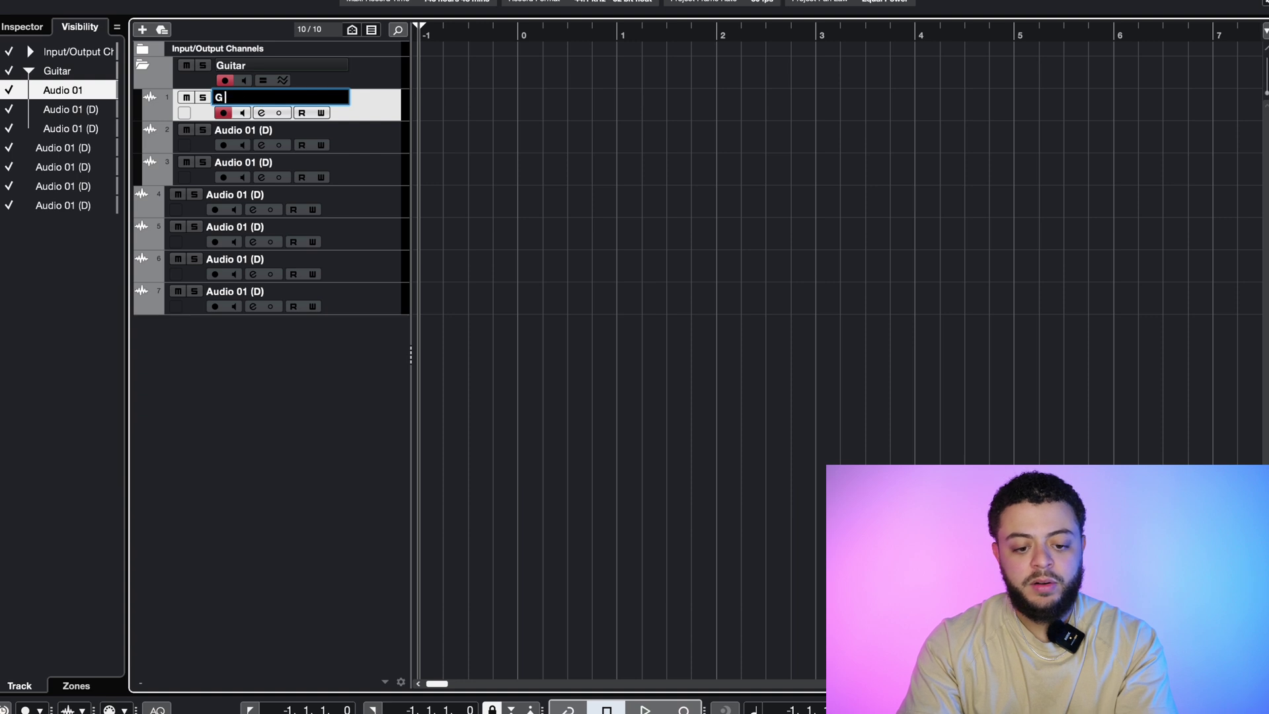
pyautogui.write(' Main')
pyautogui.press('Tab')
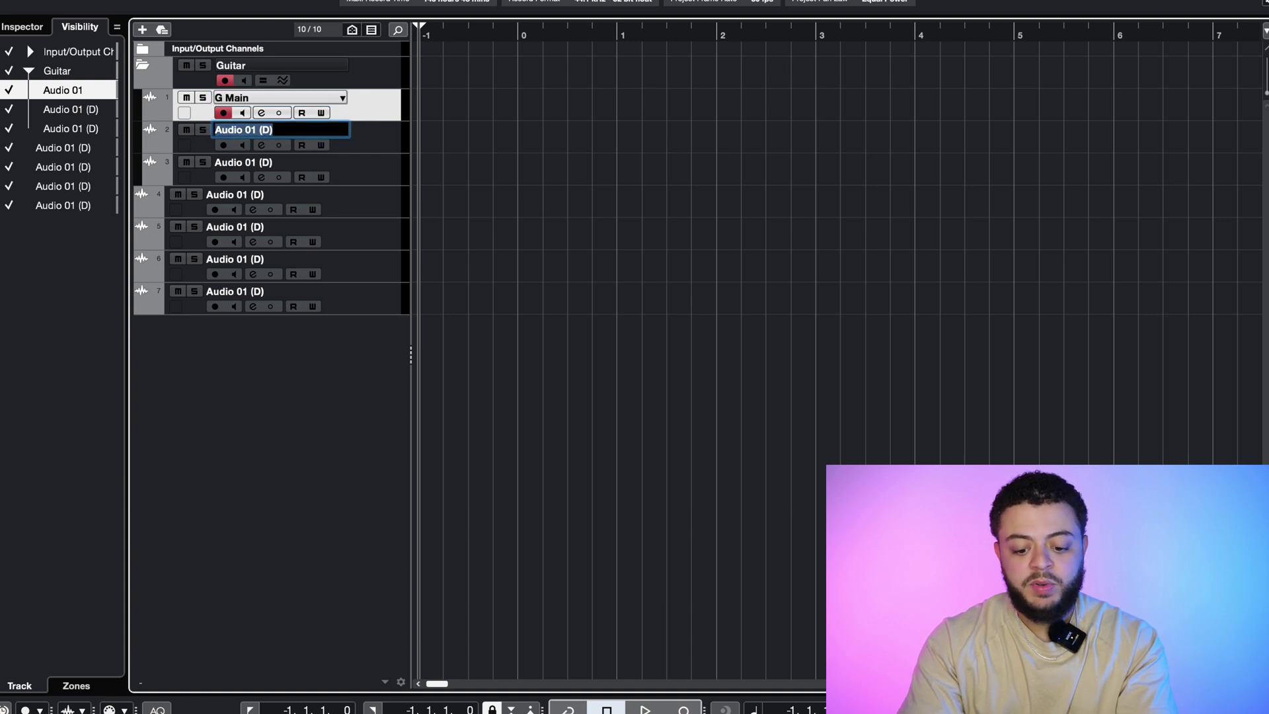
pyautogui.write('G Rhythm L')
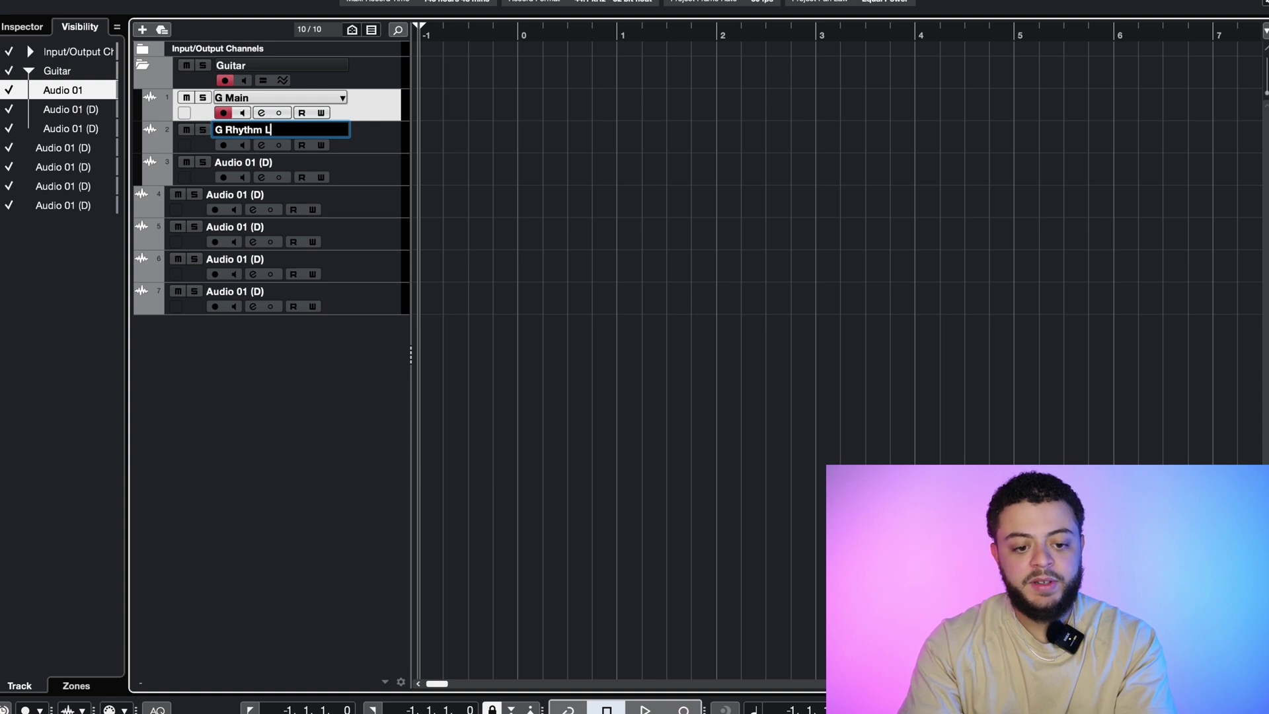
pyautogui.press('Tab')
pyautogui.write('G R')
pyautogui.write('htym')
pyautogui.press('BackSpace')
pyautogui.press('BackSpace')
pyautogui.press('BackSpace')
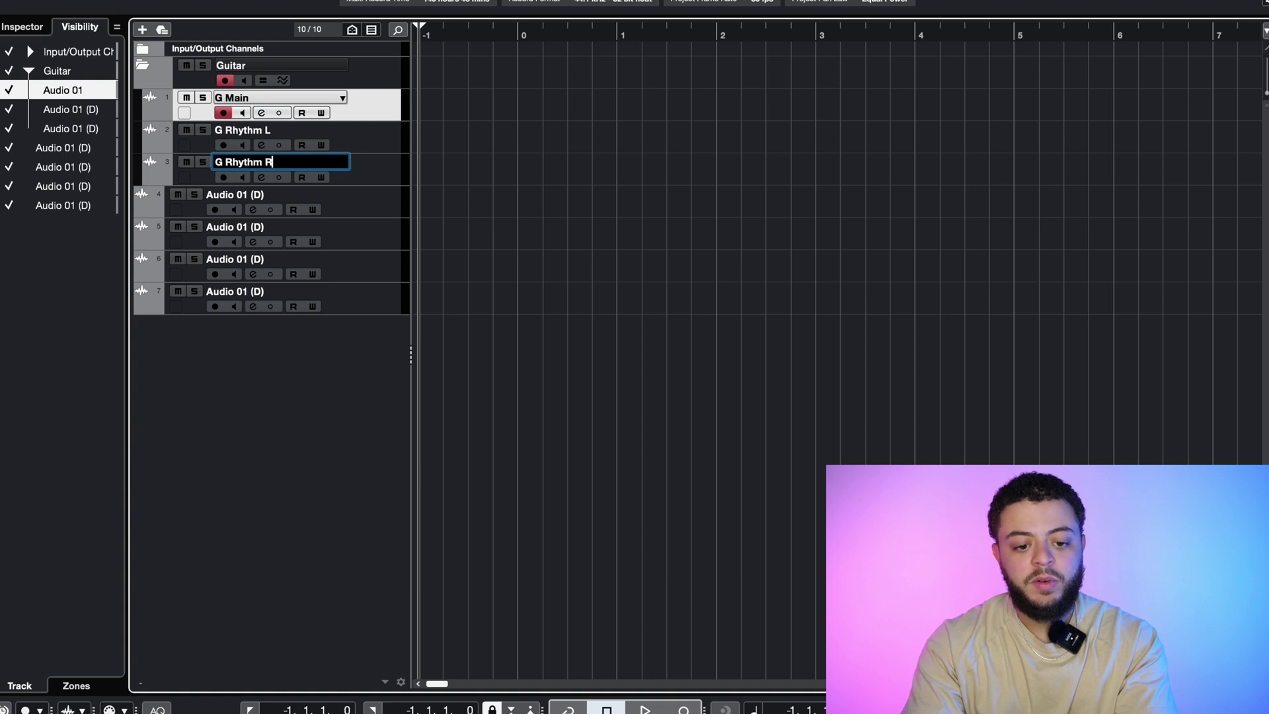
pyautogui.write('ythm R')
pyautogui.press('Return')
pyautogui.click(143, 65)
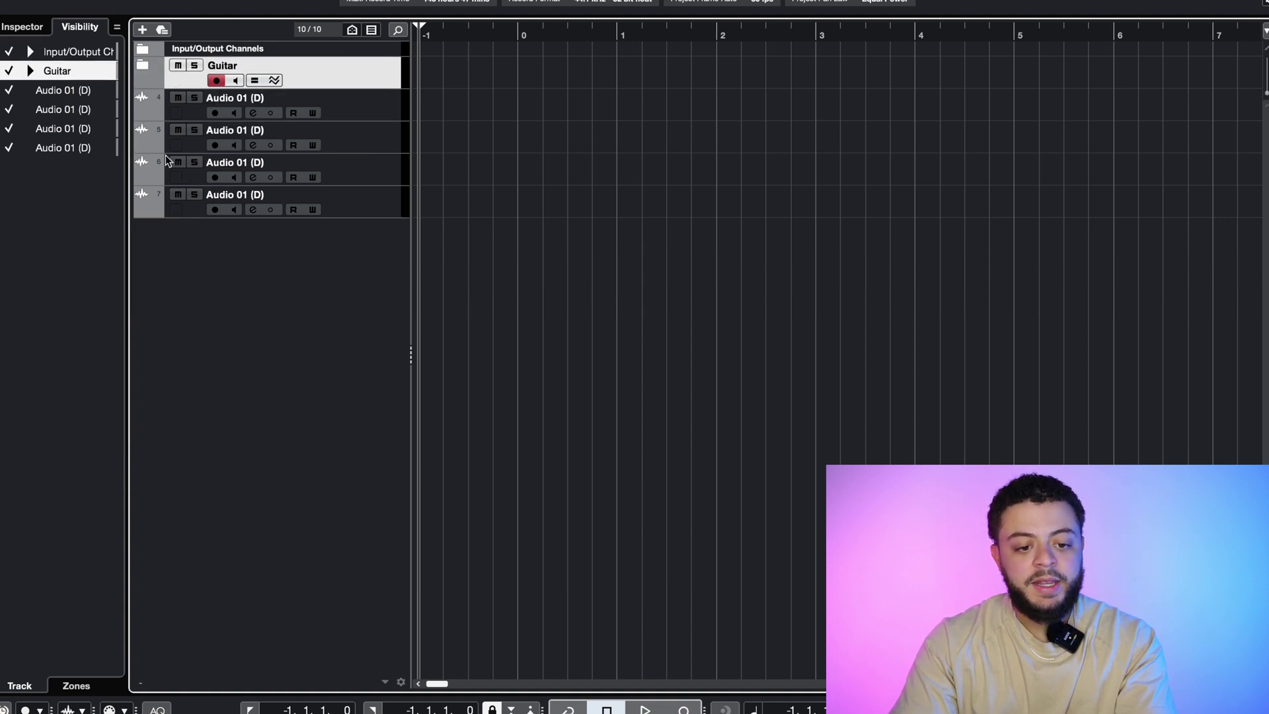
# - Move tracks 4–6 into a new folder named Keyboard
pyautogui.click(340, 107)
pyautogui.keyDown('shift'); pyautogui.click(352, 169); pyautogui.keyUp('shift')
pyautogui.rightClick(352, 169)
pyautogui.click(429, 272)
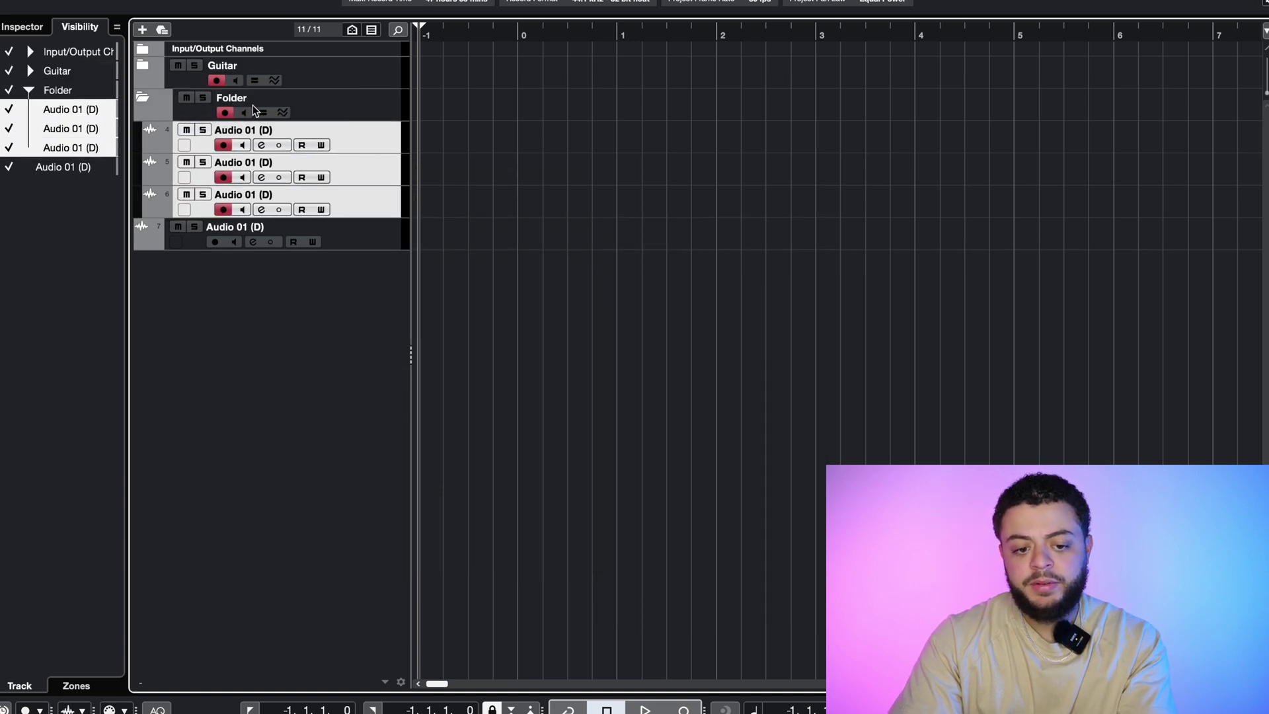
pyautogui.doubleClick(242, 97)
pyautogui.write('Keyboard')
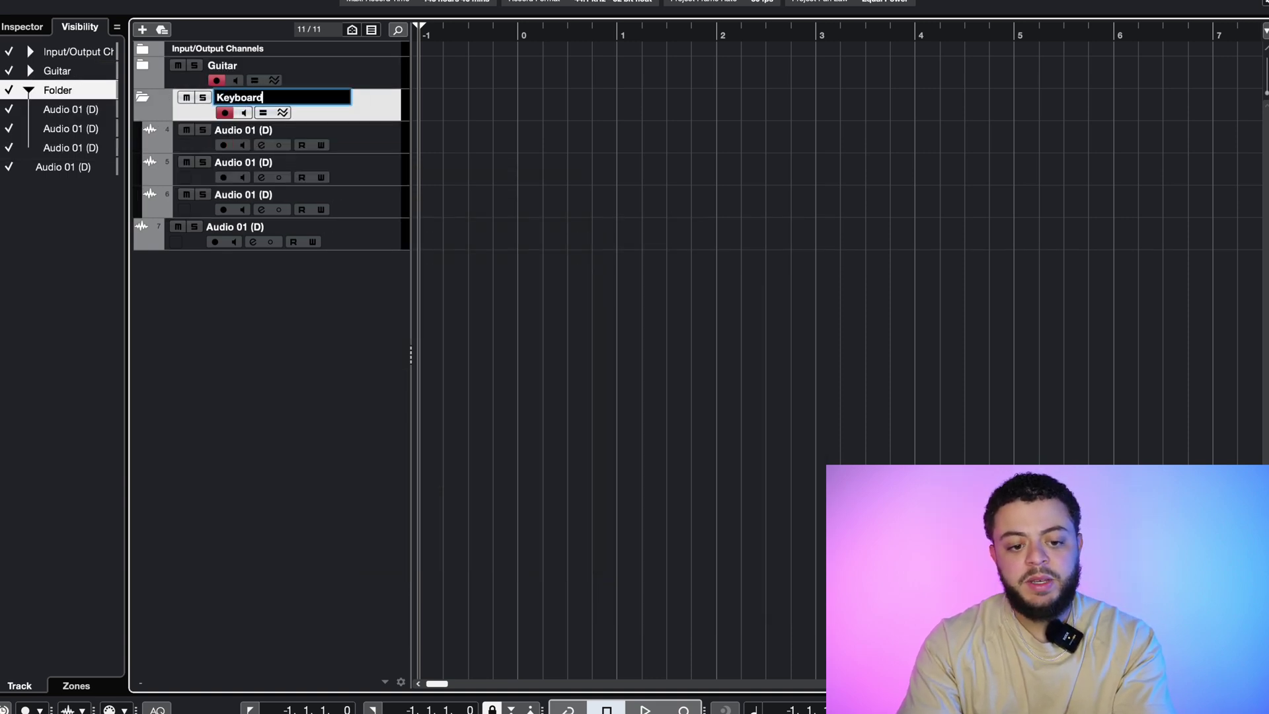
# - Rename the keyboard tracks K Main, K L and K R
pyautogui.doubleClick(237, 131)
pyautogui.write('K')
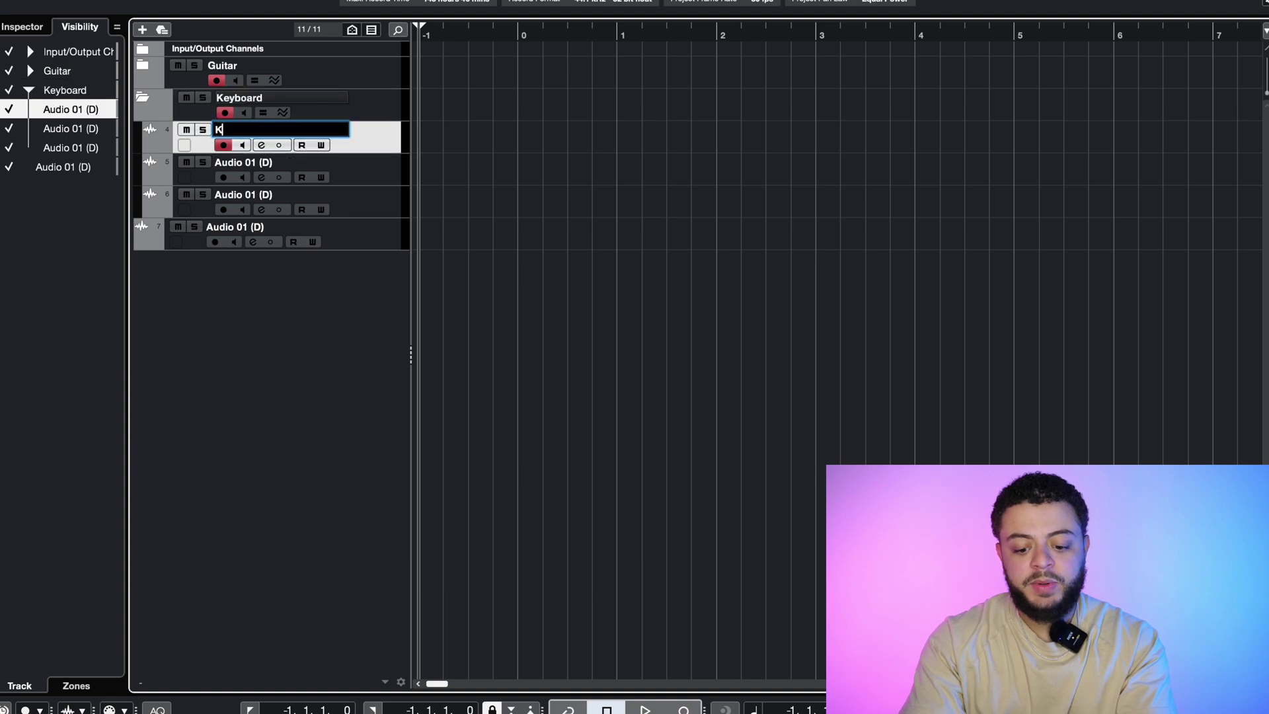
pyautogui.write(' Main')
pyautogui.press('Tab')
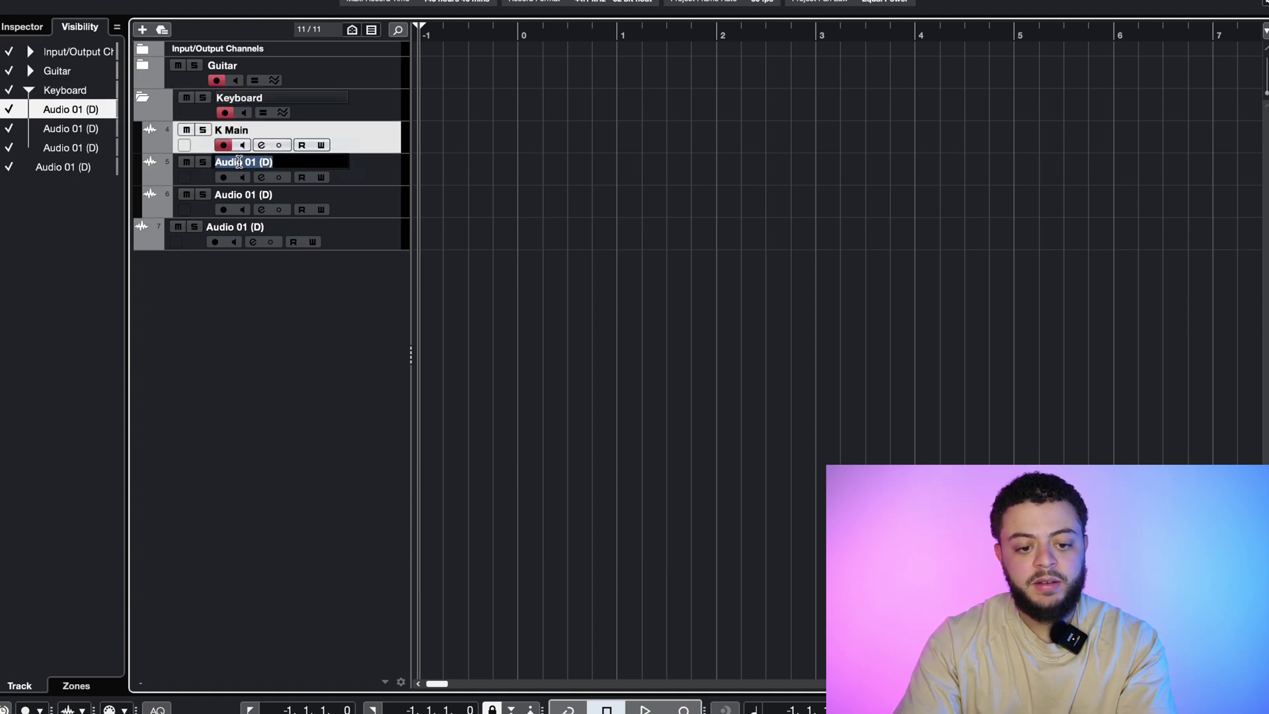
pyautogui.write('K')
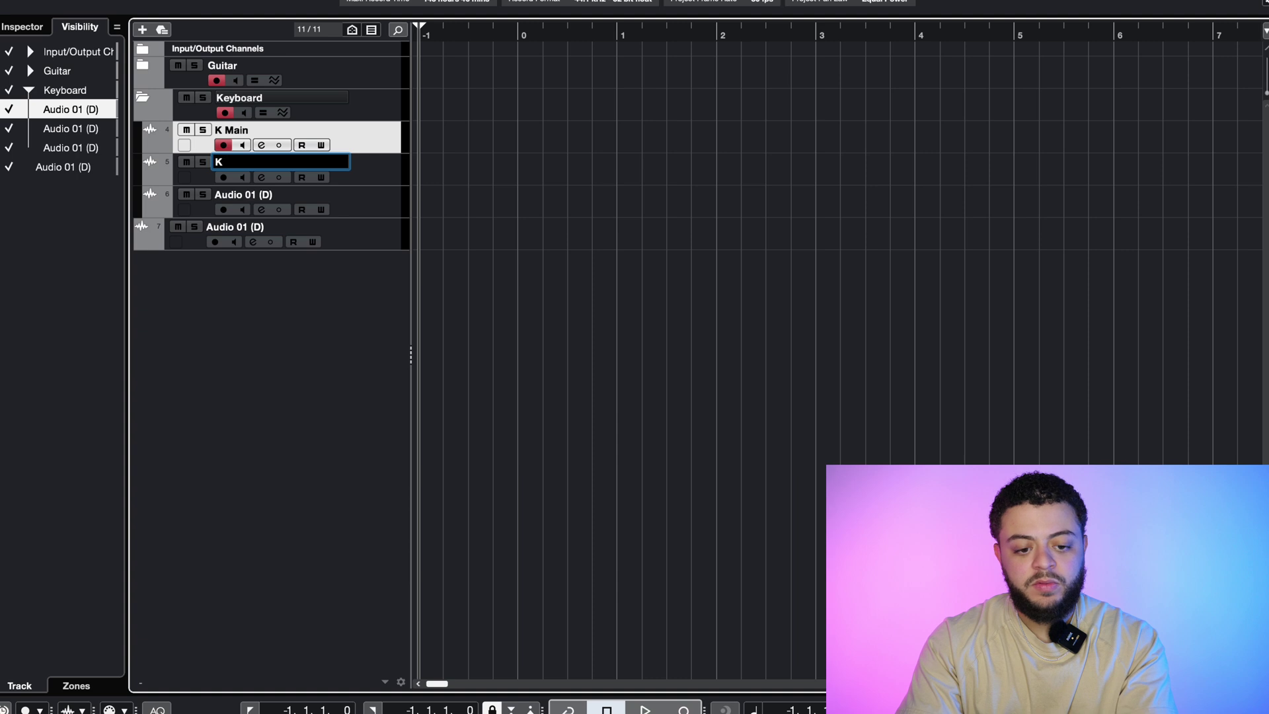
pyautogui.write(' L')
pyautogui.click(234, 200)
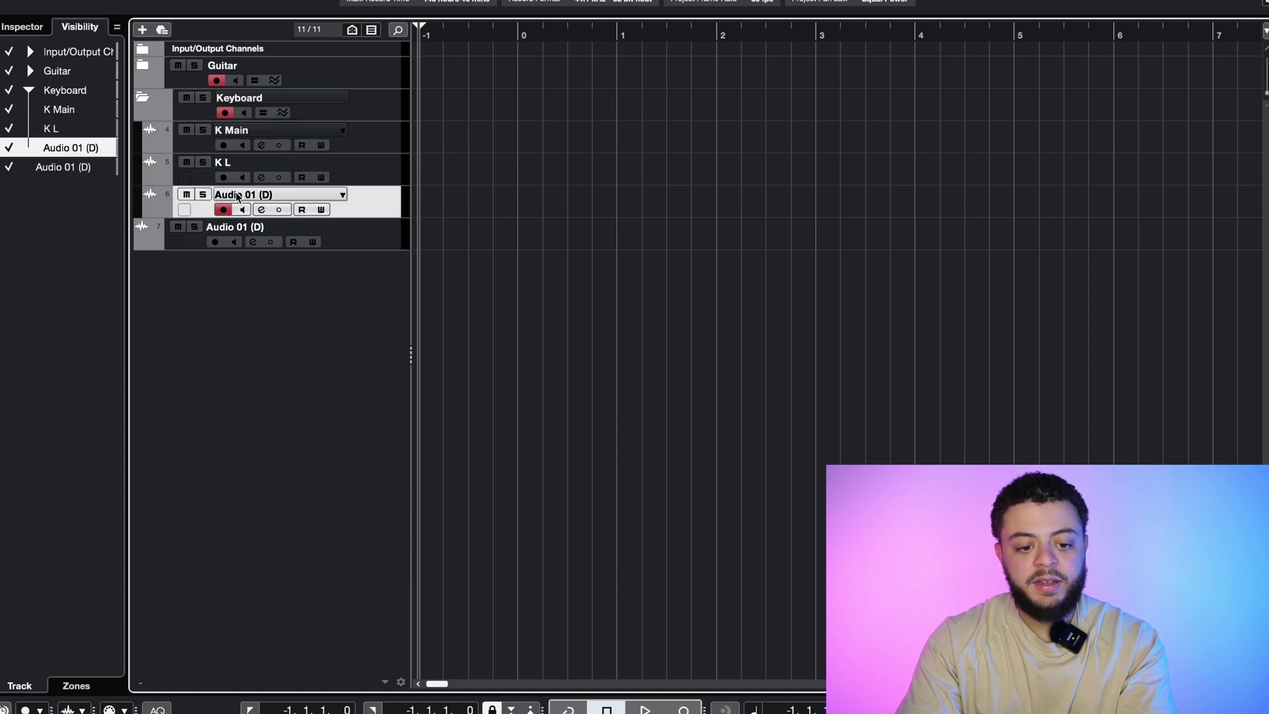
pyautogui.rightClick(237, 197)
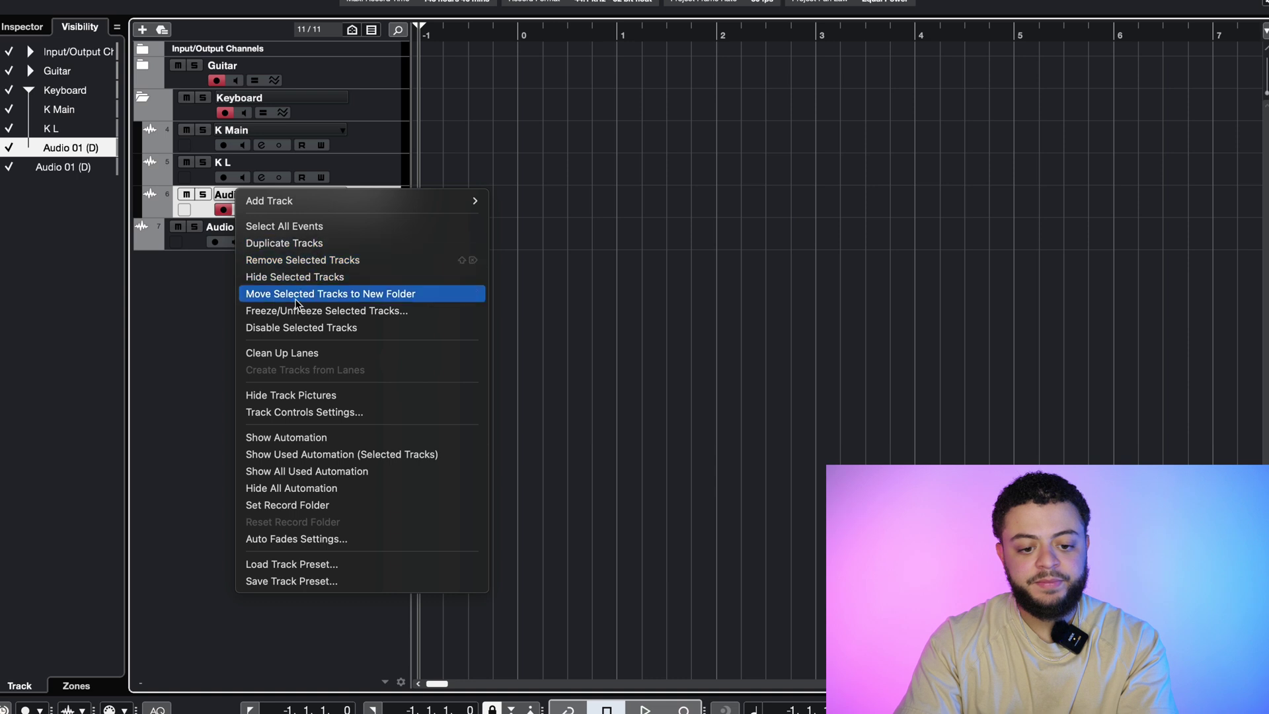
pyautogui.click(216, 197)
pyautogui.doubleClick(216, 196)
pyautogui.write('K R')
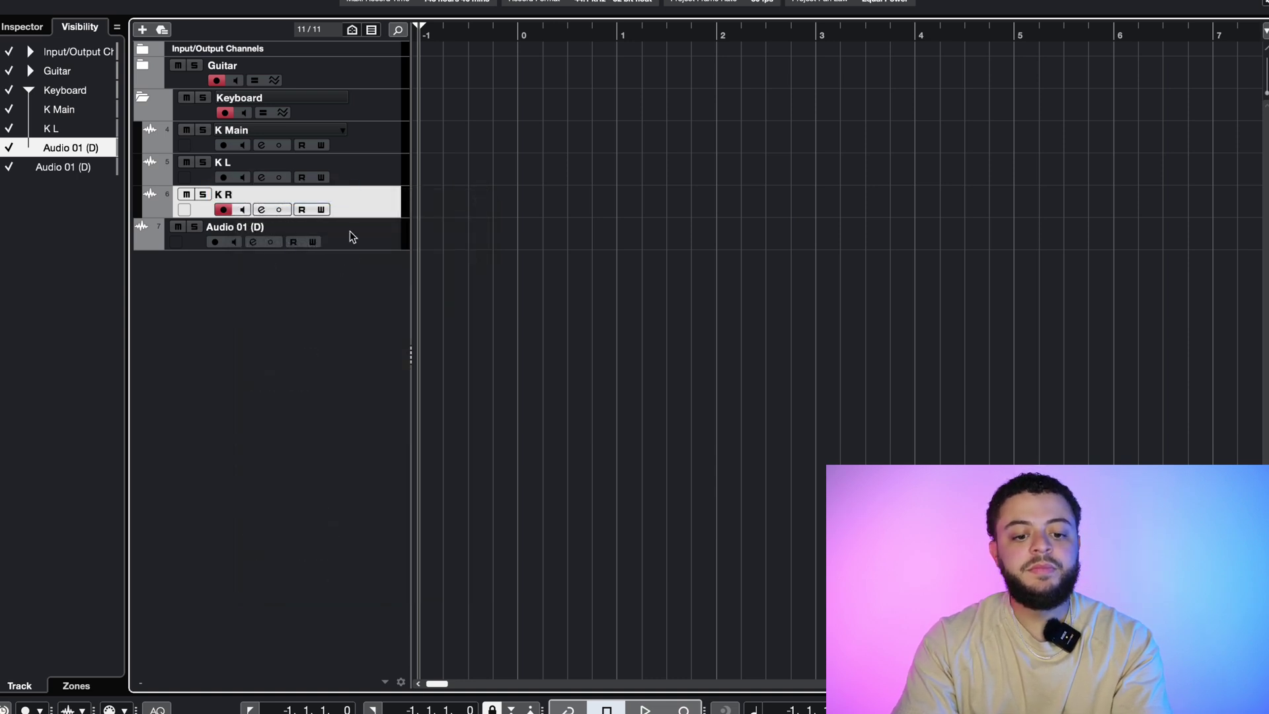
pyautogui.click(350, 232)
# - Delete the leftover Audio 01 (D) track and expand both folders
pyautogui.rightClick(355, 247)
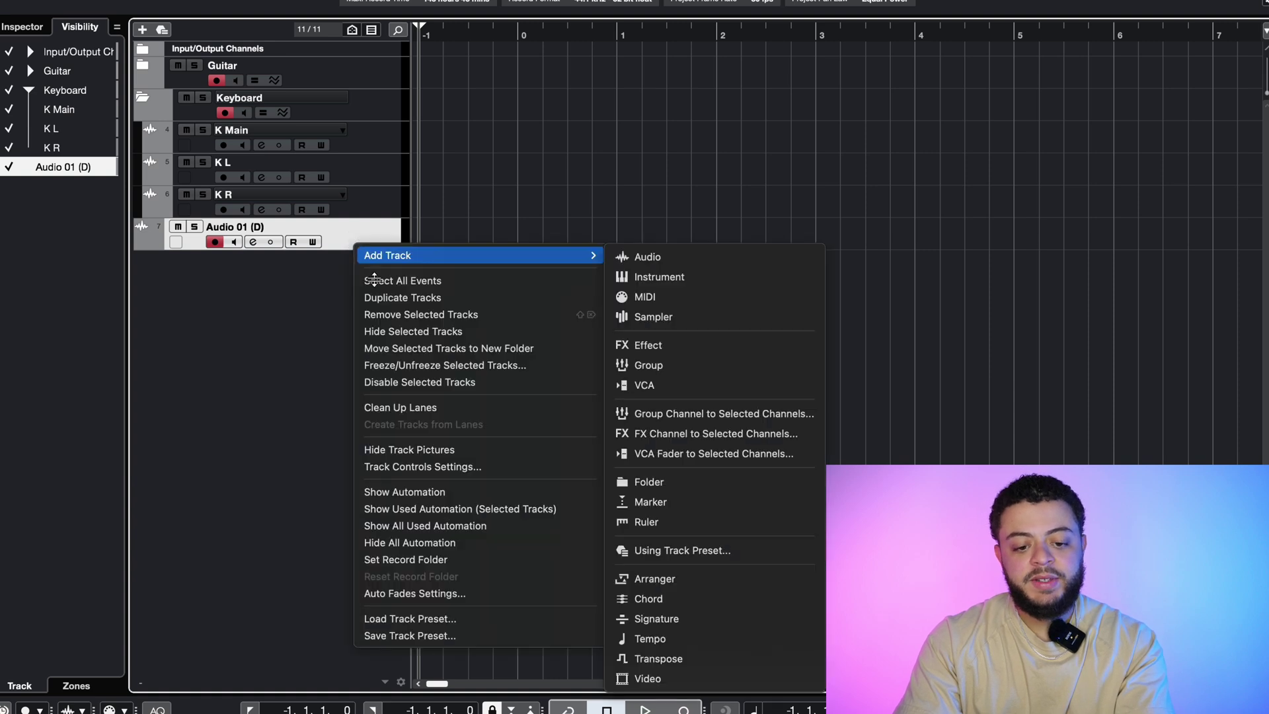
pyautogui.click(422, 314)
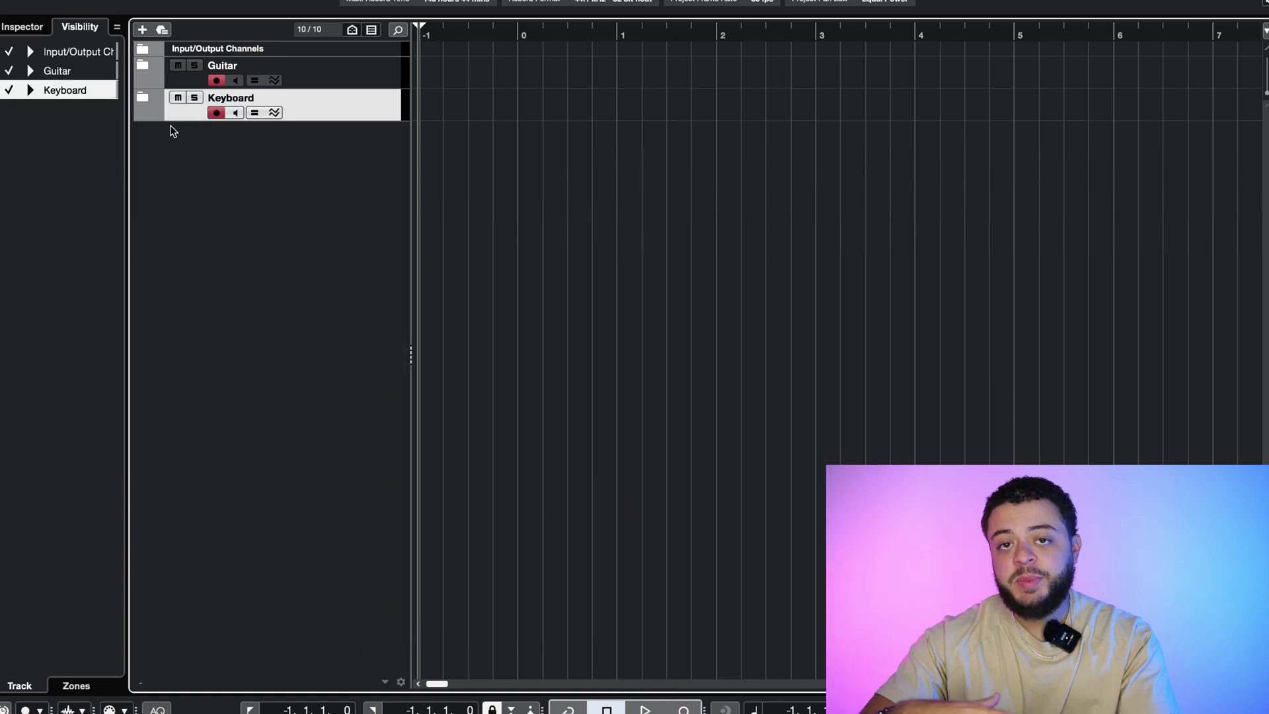
pyautogui.click(142, 97)
pyautogui.click(144, 64)
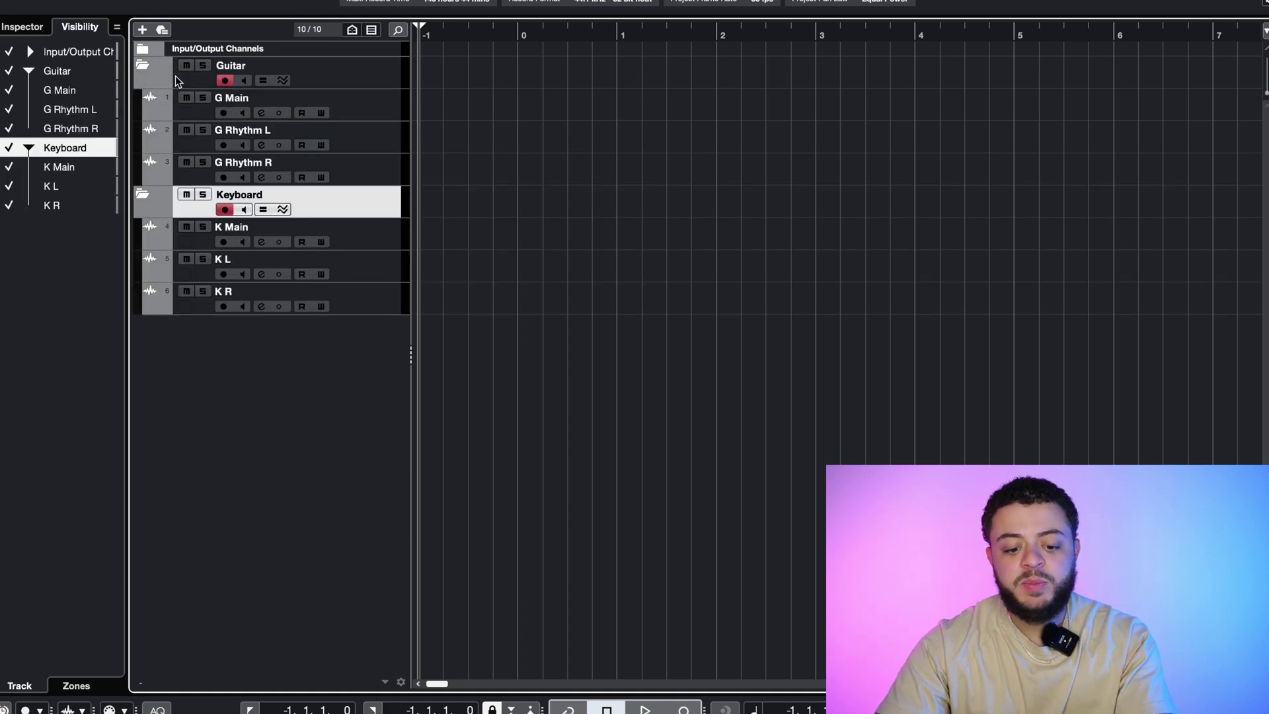
# - Open the MixConsole from the Studio menu and enlarge it to show all six channels
pyautogui.click(436, 1)
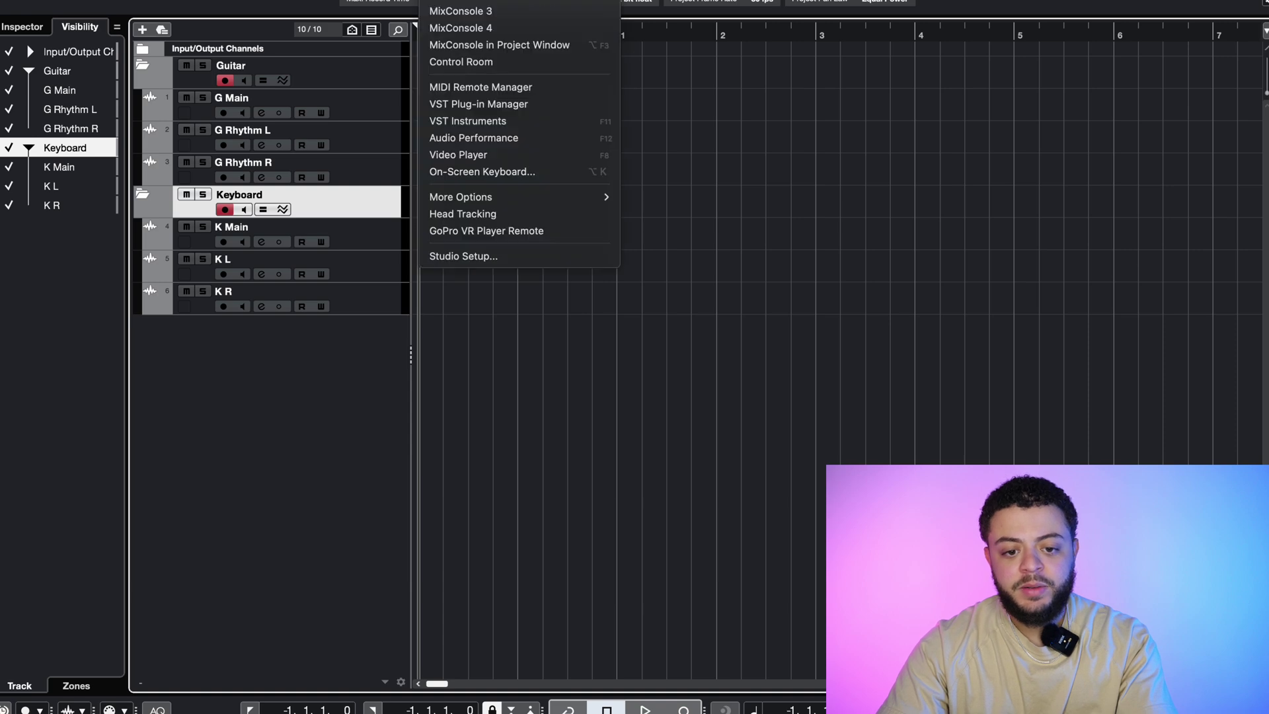
pyautogui.click(461, 10)
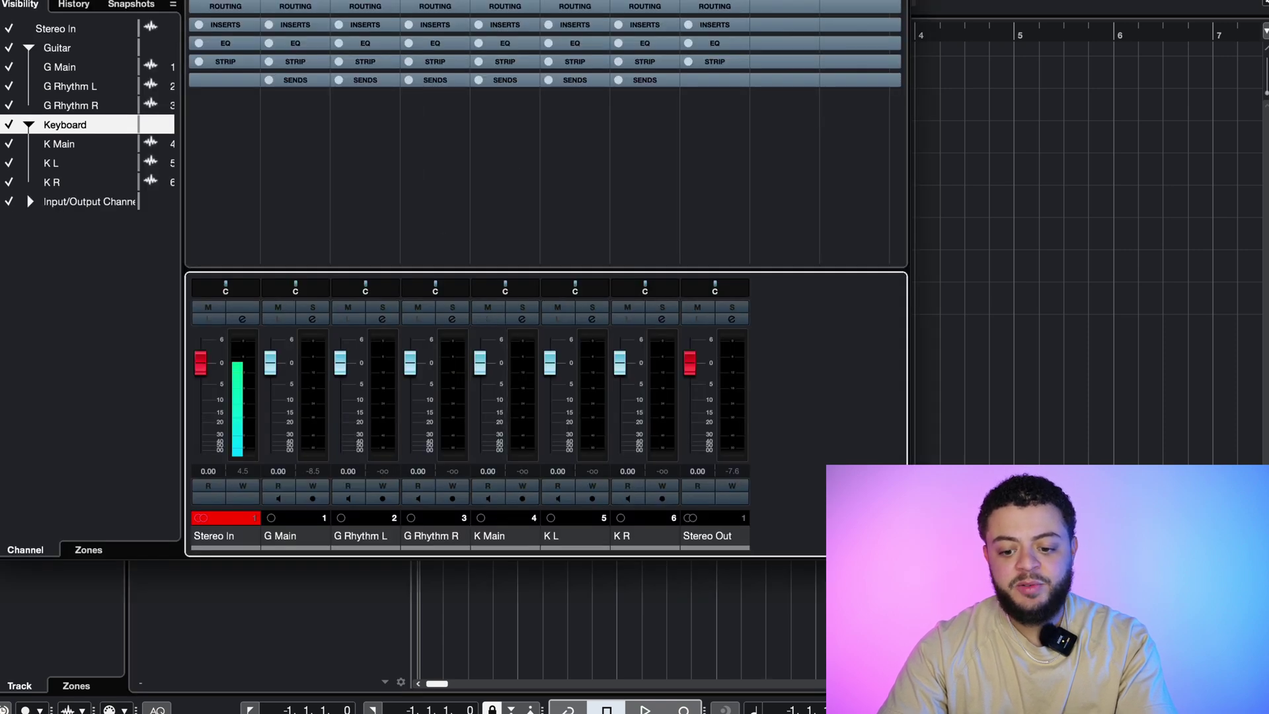
pyautogui.click(641, 10)
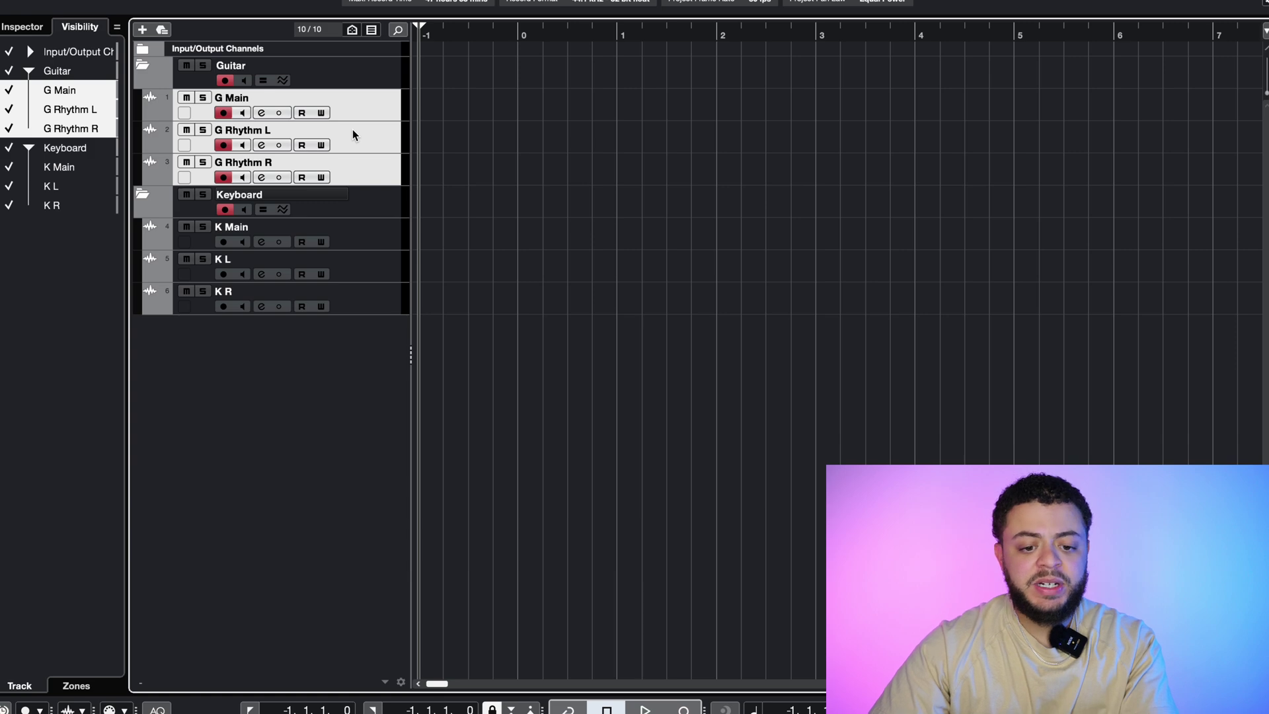
# - Add a stereo group channel named Guitar Mix fed by the selected guitar tracks
pyautogui.rightClick(369, 177)
pyautogui.click(371, 157)
pyautogui.rightClick(371, 157)
pyautogui.moveTo(393, 169)
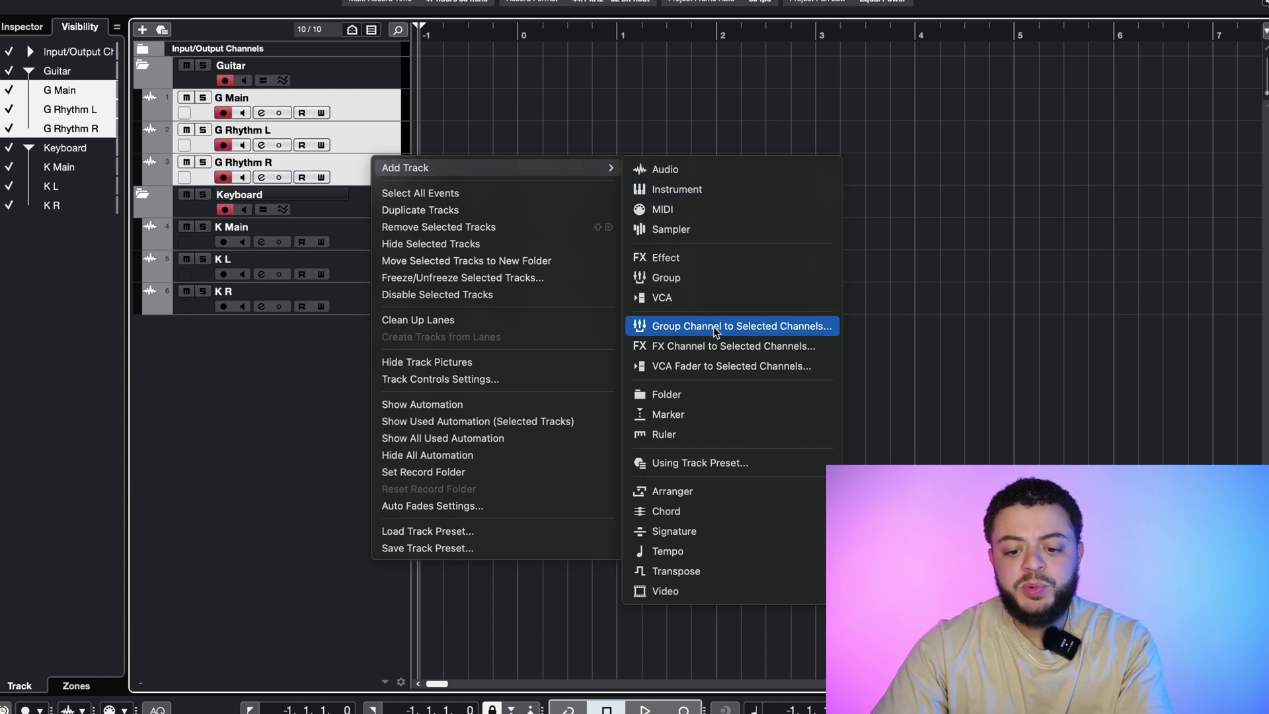
pyautogui.click(757, 327)
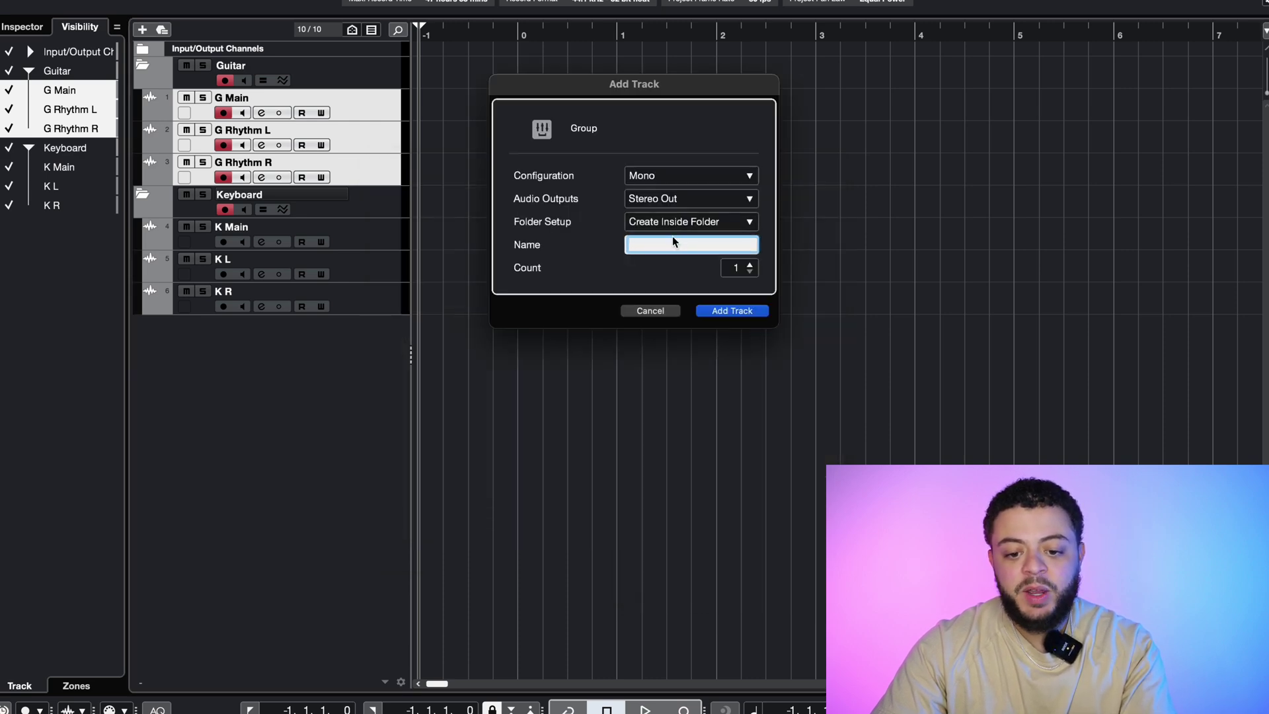
pyautogui.write('Guita')
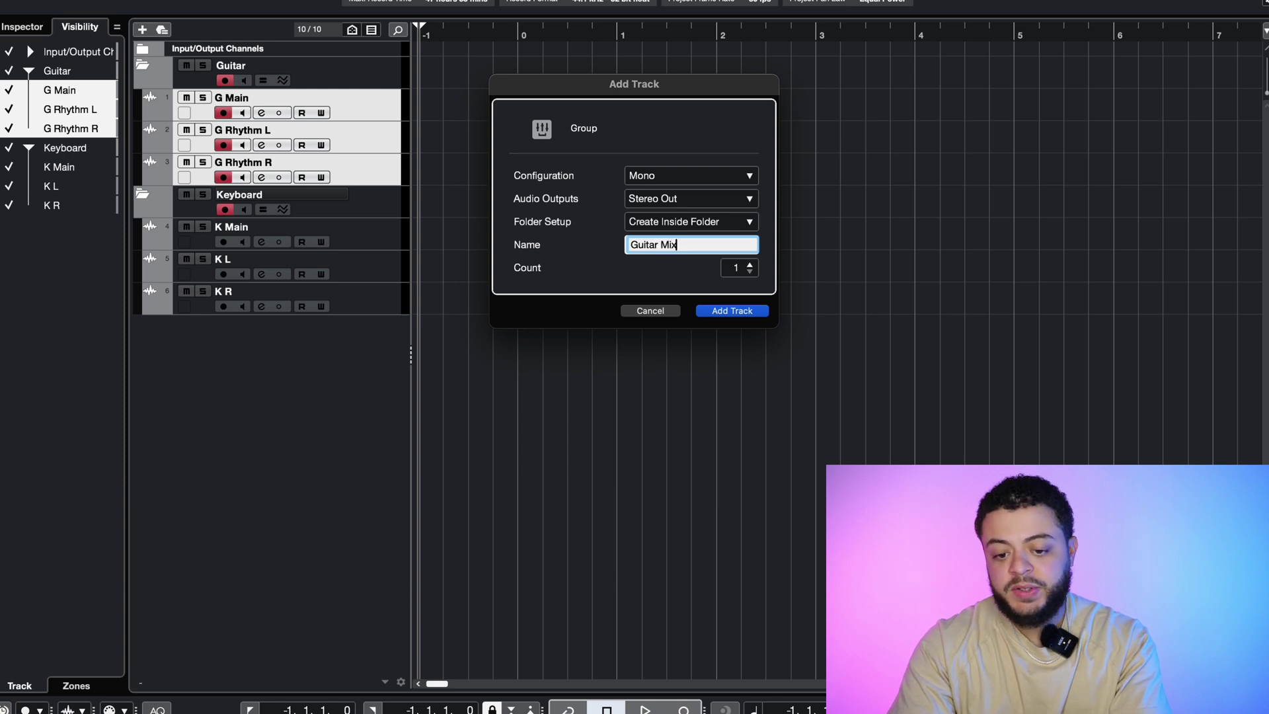
pyautogui.write('r Mix')
pyautogui.click(731, 174)
pyautogui.click(708, 191)
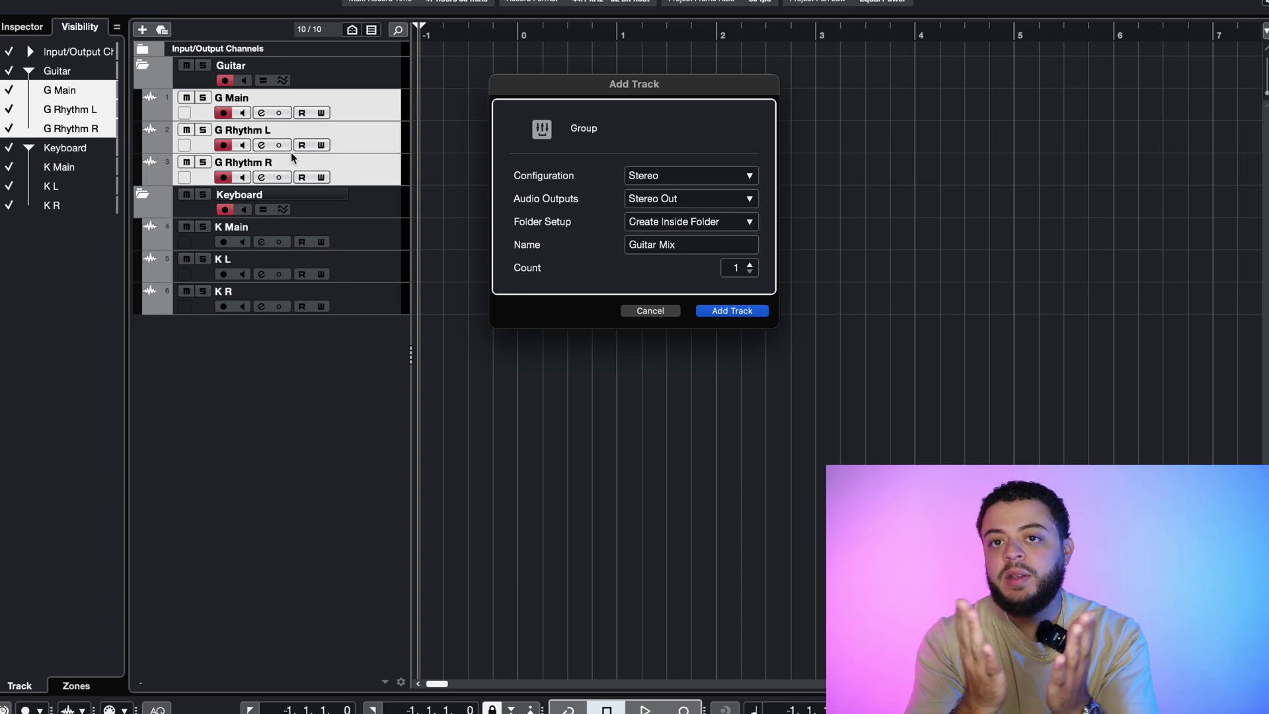
pyautogui.click(734, 310)
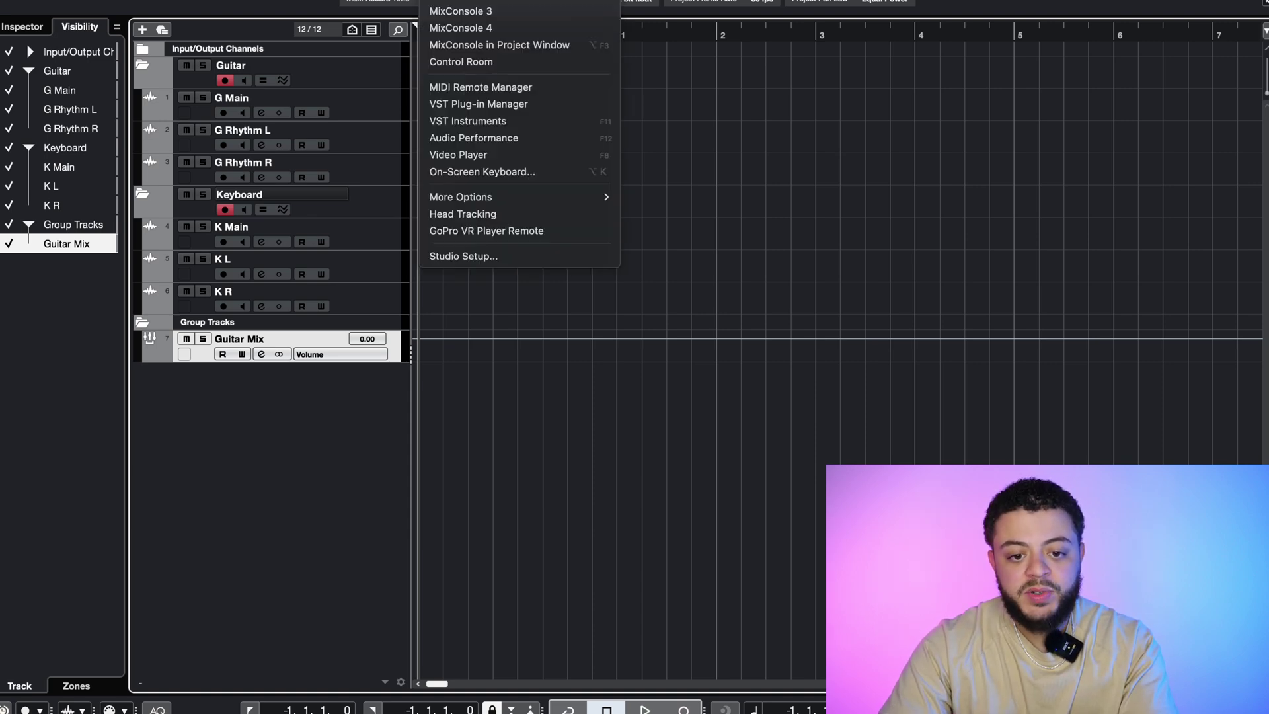
pyautogui.click(463, 2)
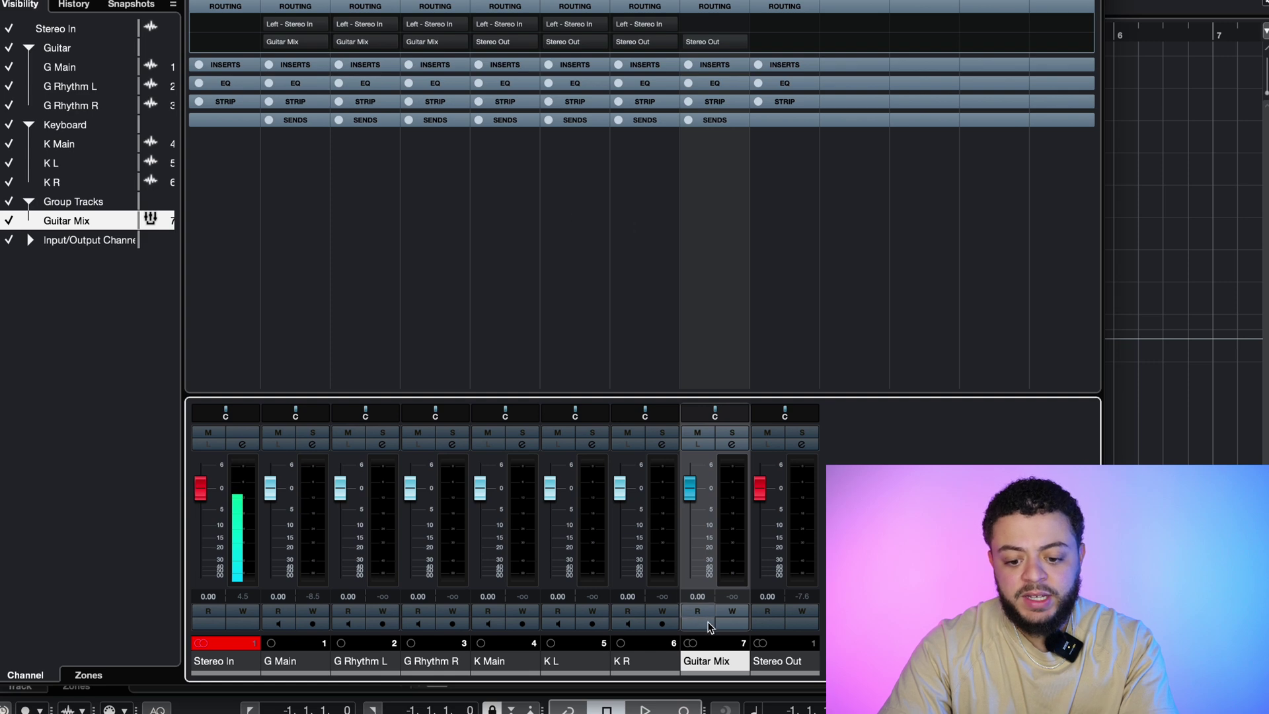
pyautogui.click(302, 217)
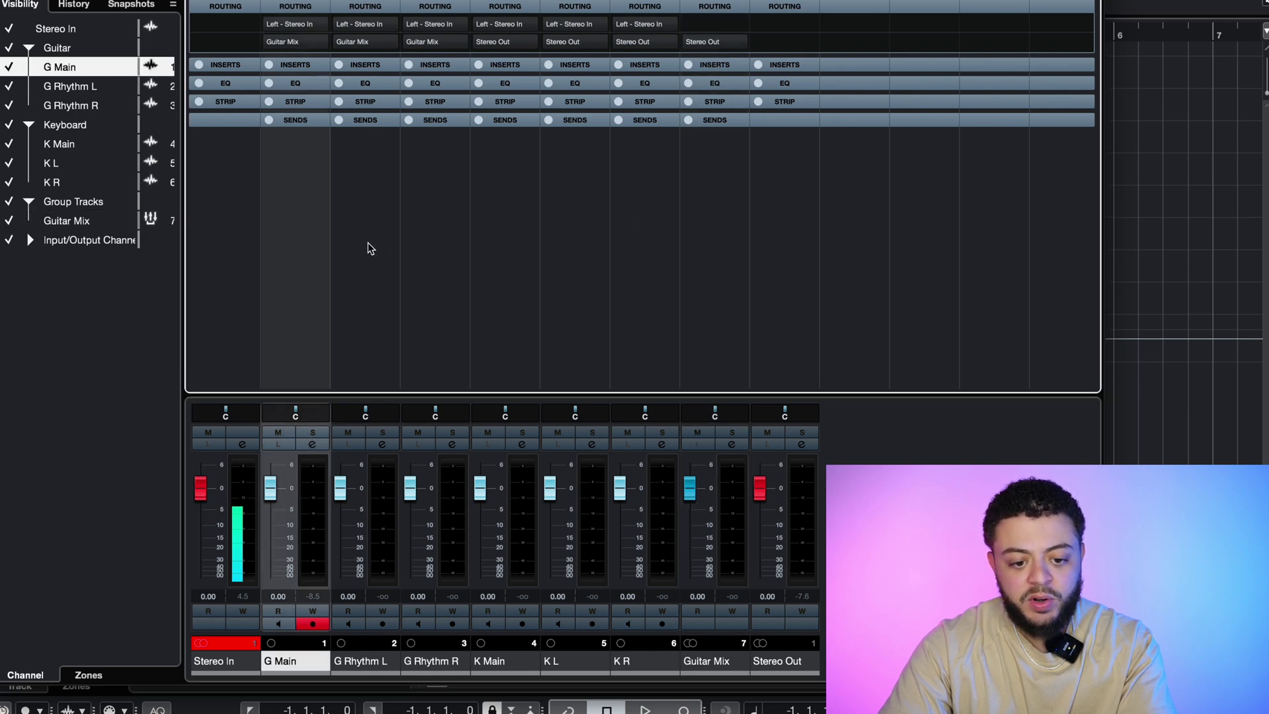
pyautogui.keyDown('shift'); pyautogui.click(419, 250); pyautogui.keyUp('shift')
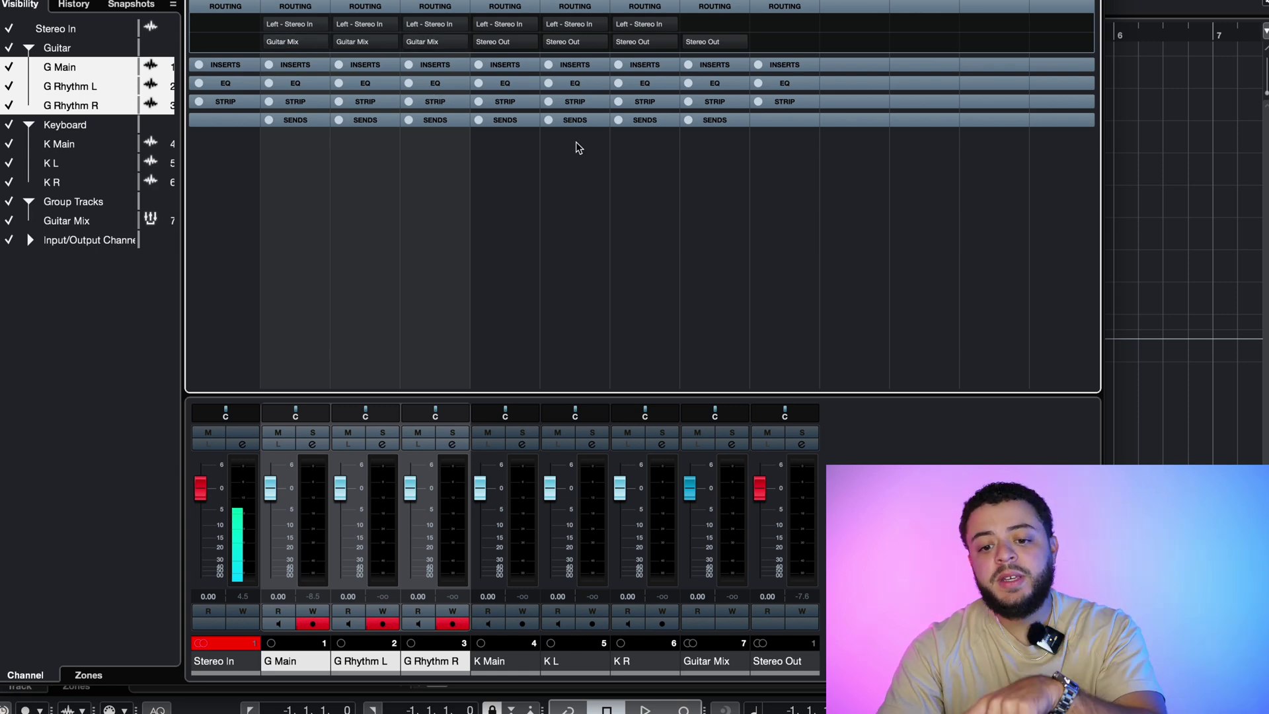
pyautogui.click(692, 200)
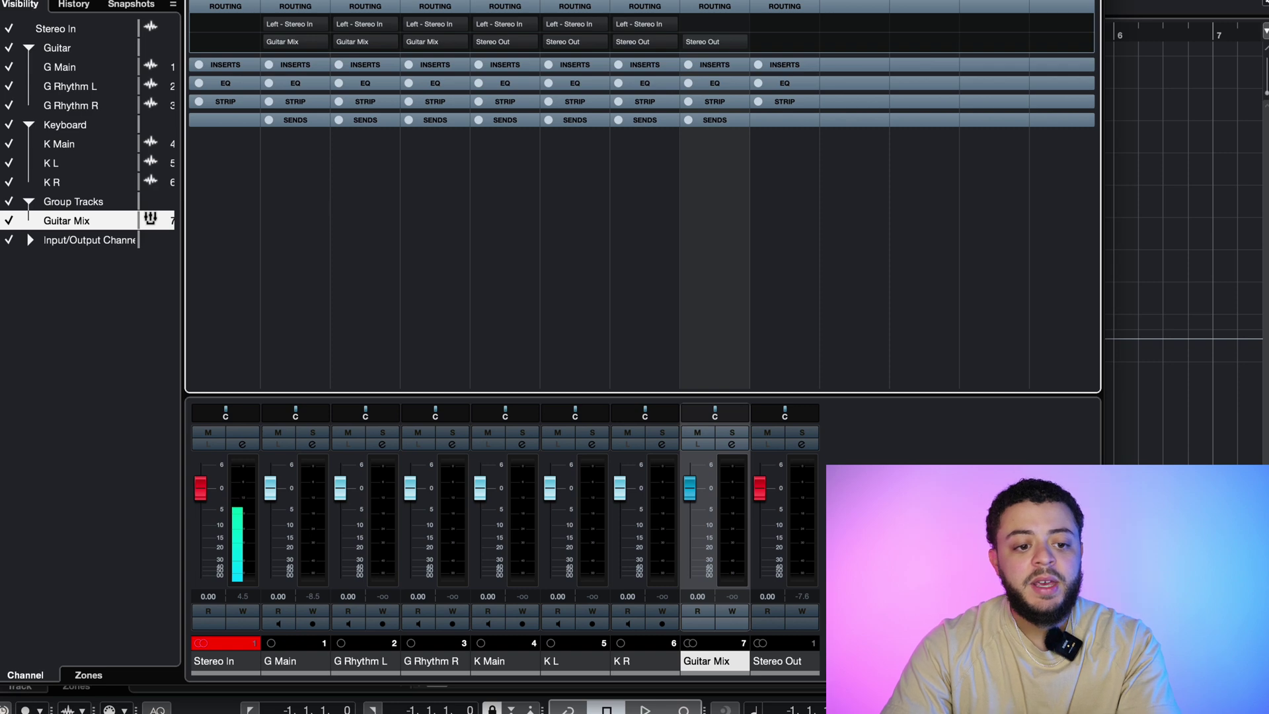
pyautogui.press('F3')
# - Add a group channel named Keyboard Mix fed by the K Main, K L and K R tracks
pyautogui.click(360, 240)
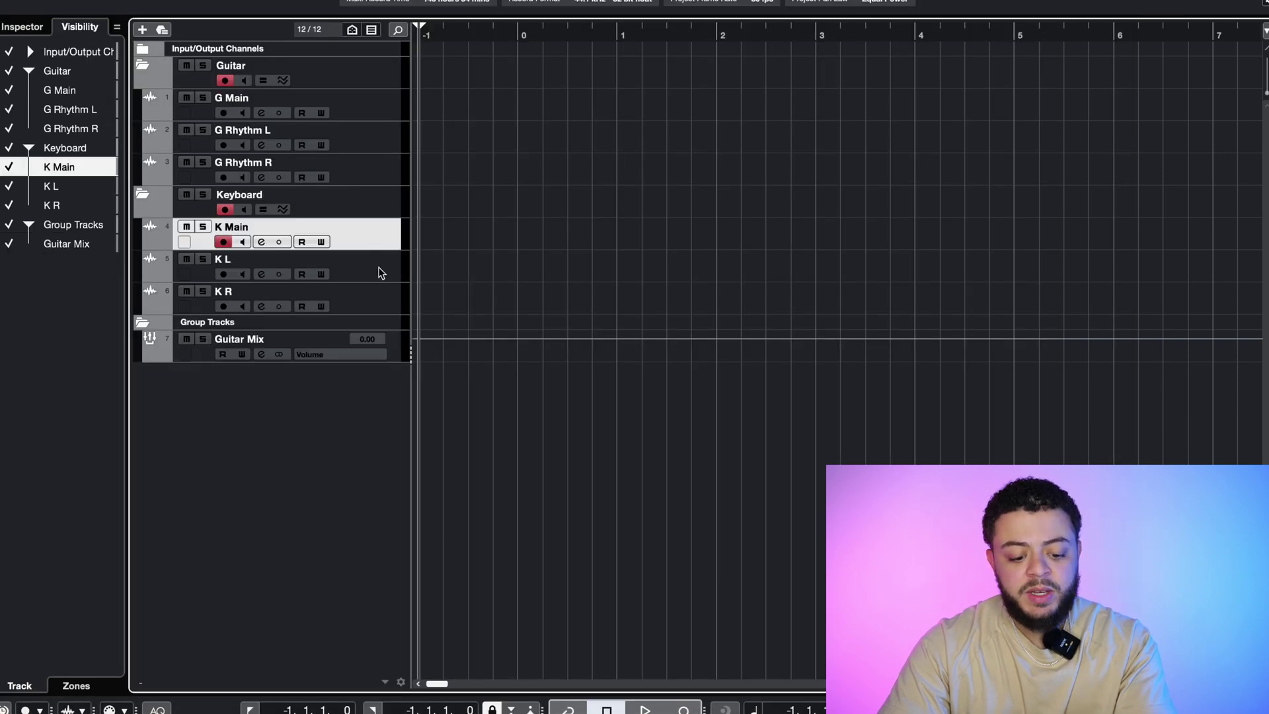
pyautogui.keyDown('shift'); pyautogui.click(385, 303); pyautogui.keyUp('shift')
pyautogui.click(384, 304)
pyautogui.keyDown('shift'); pyautogui.click(372, 223); pyautogui.keyUp('shift')
pyautogui.rightClick(371, 222)
pyautogui.moveTo(595, 231)
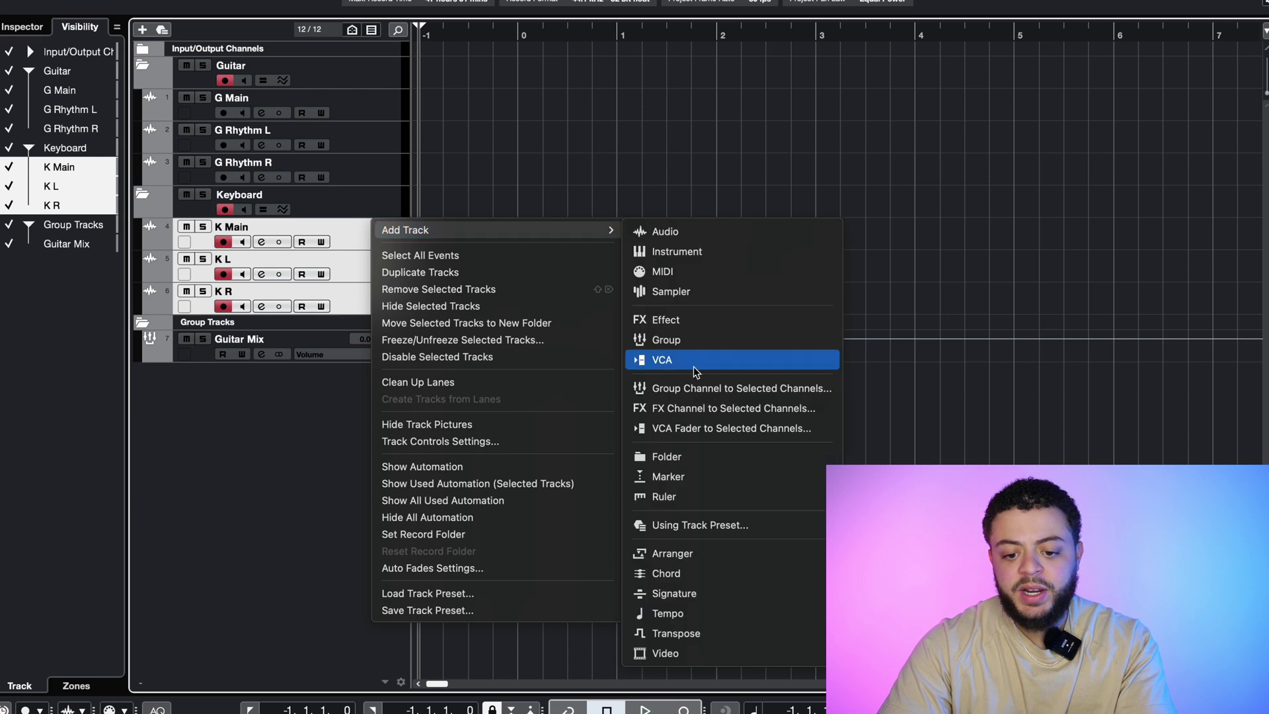
pyautogui.click(691, 390)
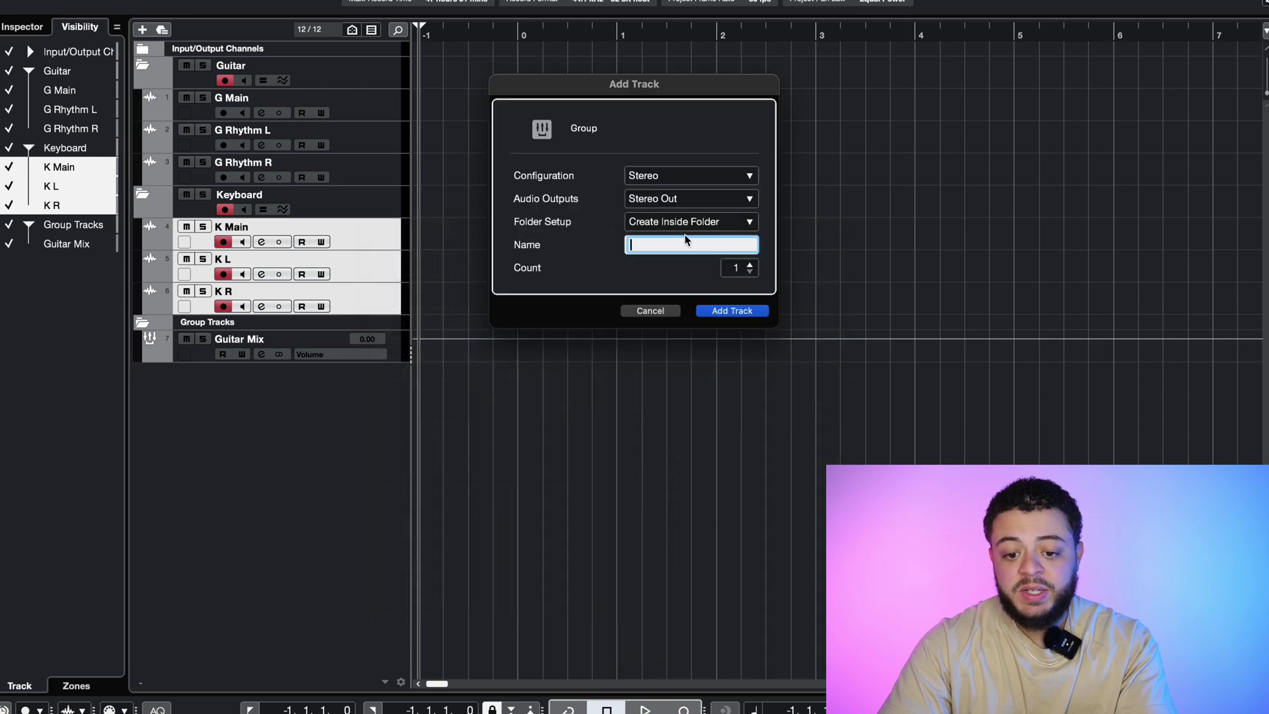
pyautogui.write('Keyb')
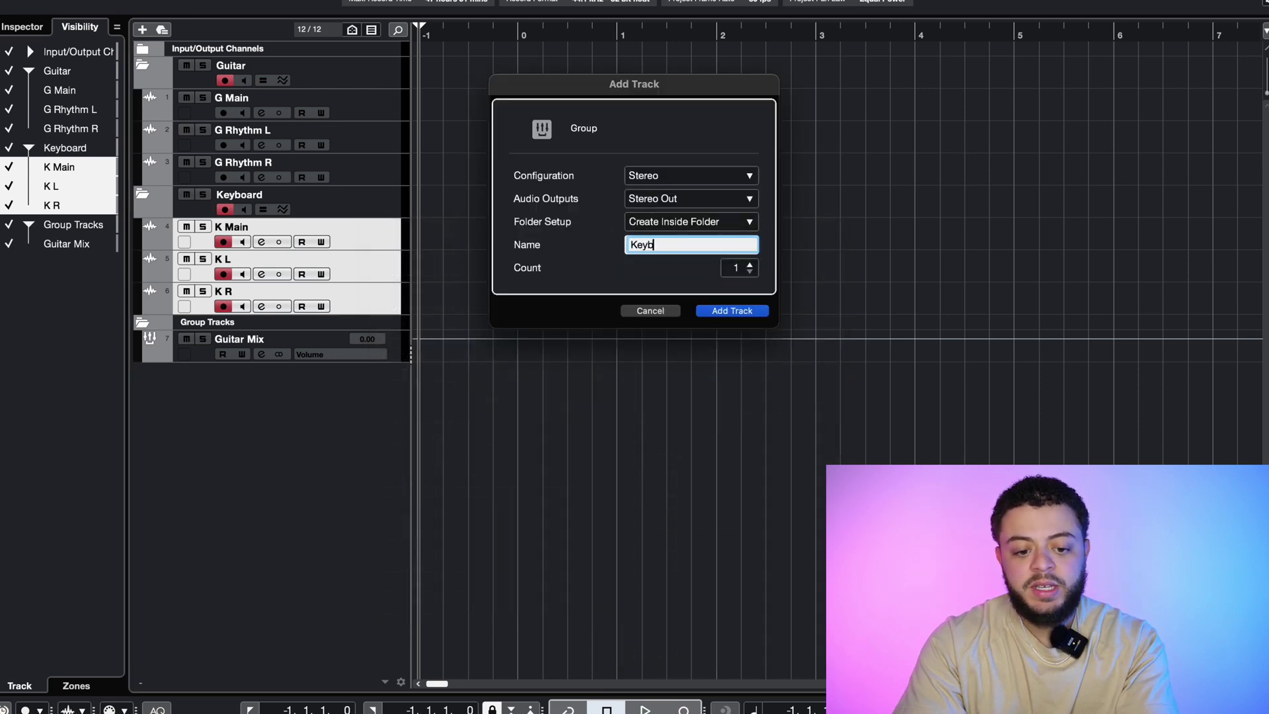
pyautogui.write('oard Mix')
pyautogui.press('Return')
# - Correct the new group track's name to Keyboard Mix
pyautogui.doubleClick(279, 375)
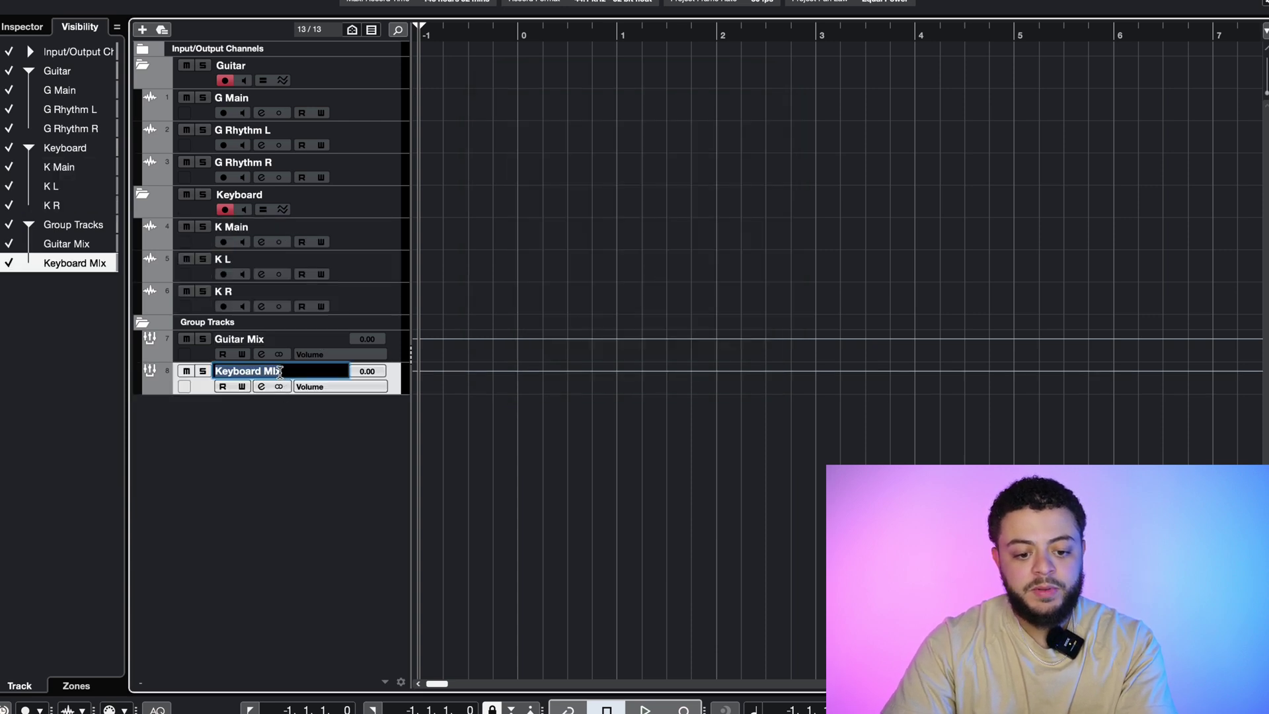
pyautogui.press('BackSpace')
pyautogui.press('Return')
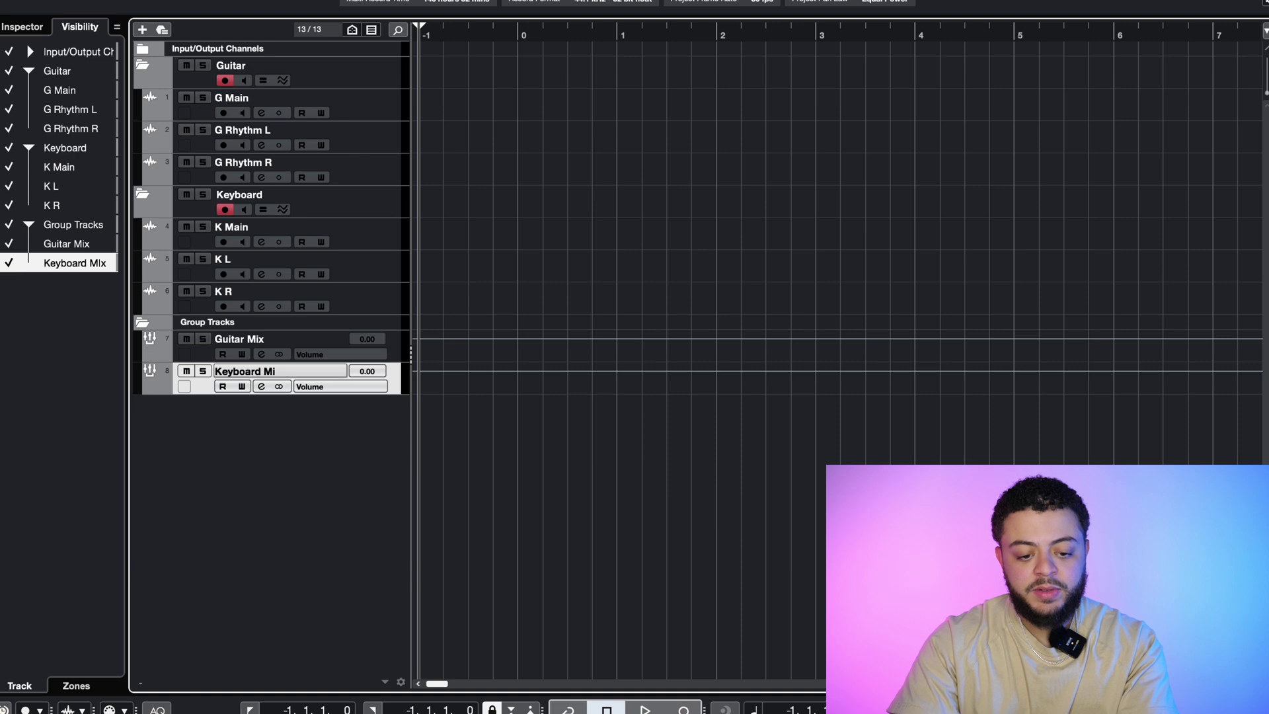
pyautogui.doubleClick(299, 374)
pyautogui.write('x')
pyautogui.press('Return')
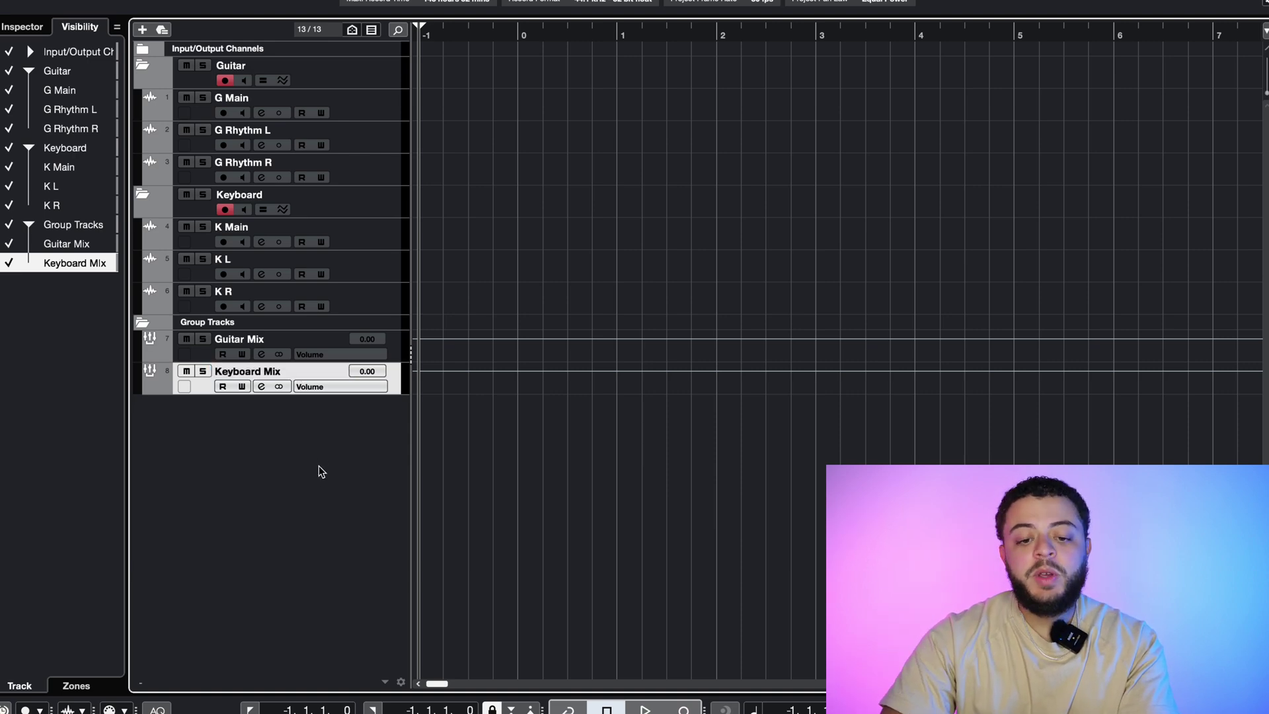
pyautogui.click(437, 0)
pyautogui.click(460, 11)
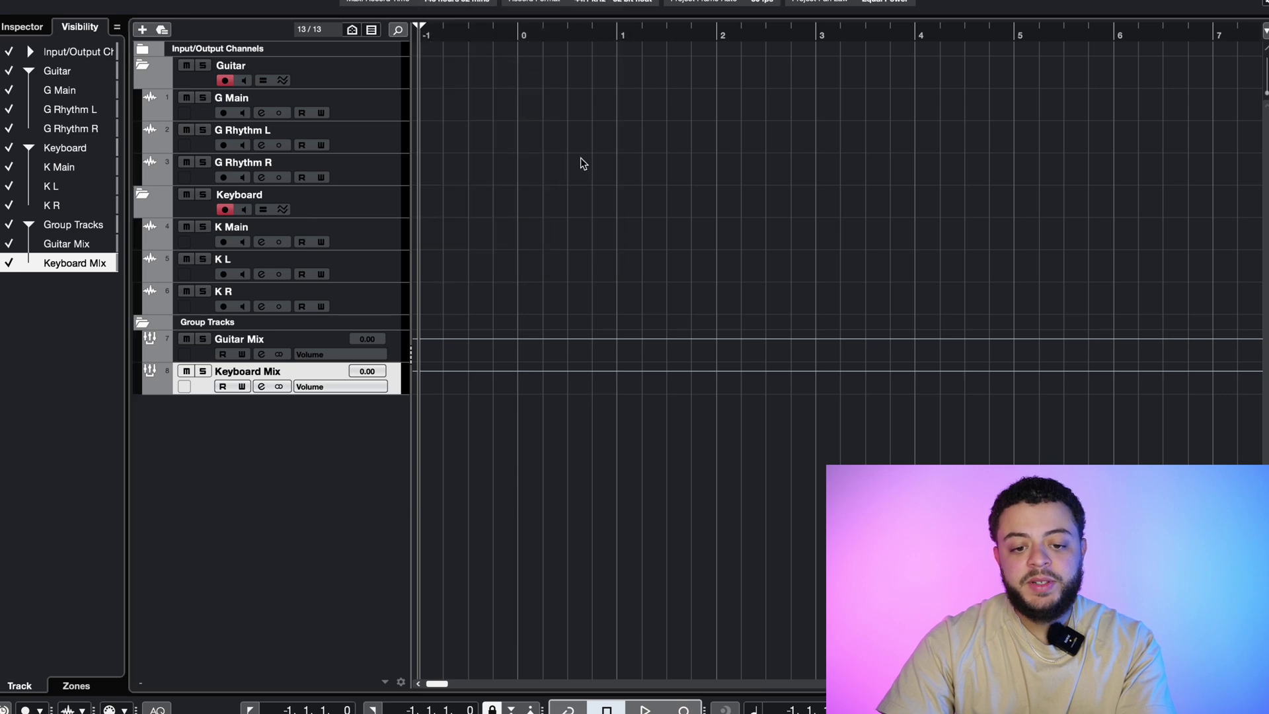
pyautogui.keyDown('shift'); pyautogui.click(636, 201); pyautogui.keyUp('shift')
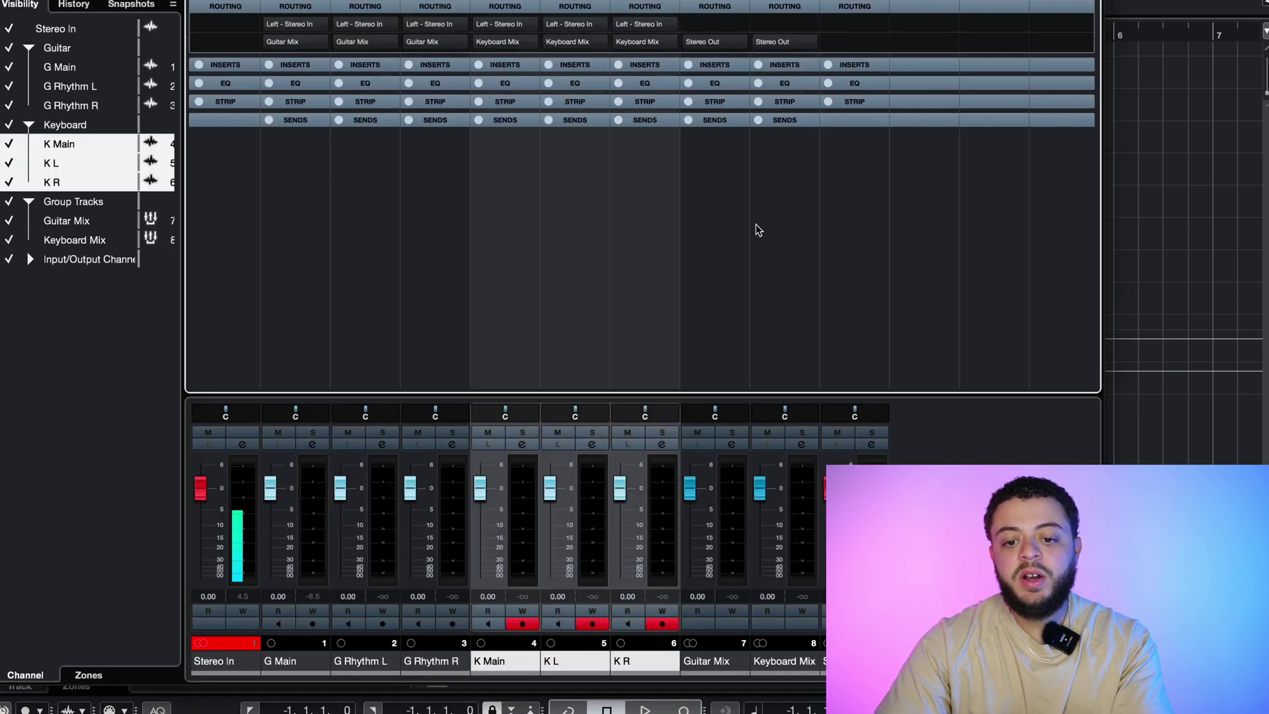
pyautogui.click(790, 662)
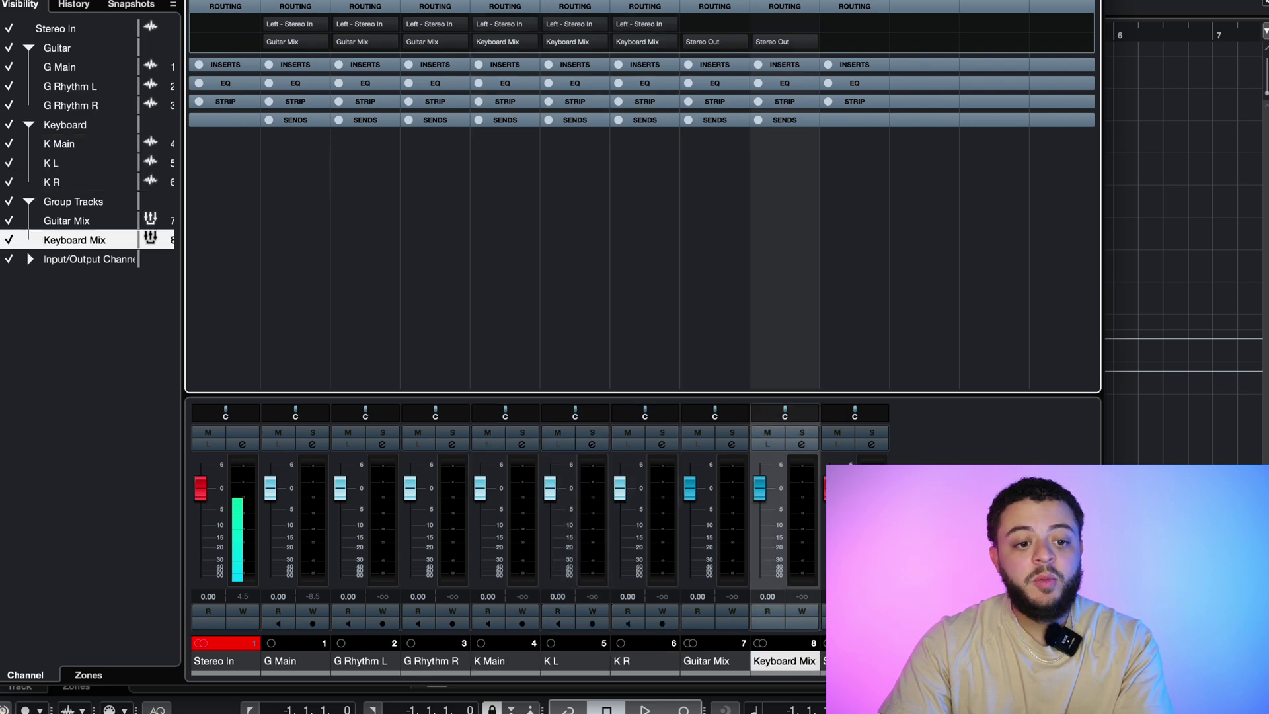
pyautogui.press('F3')
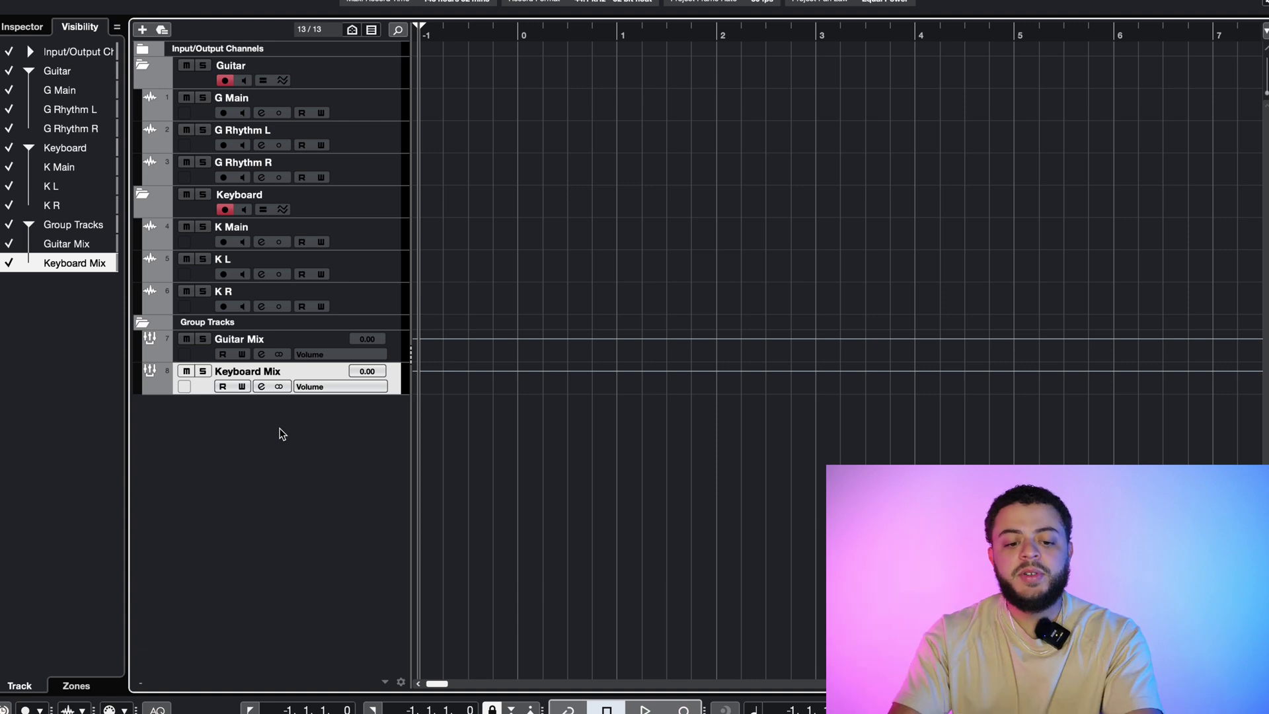
pyautogui.keyDown('shift'); pyautogui.click(397, 350); pyautogui.keyUp('shift')
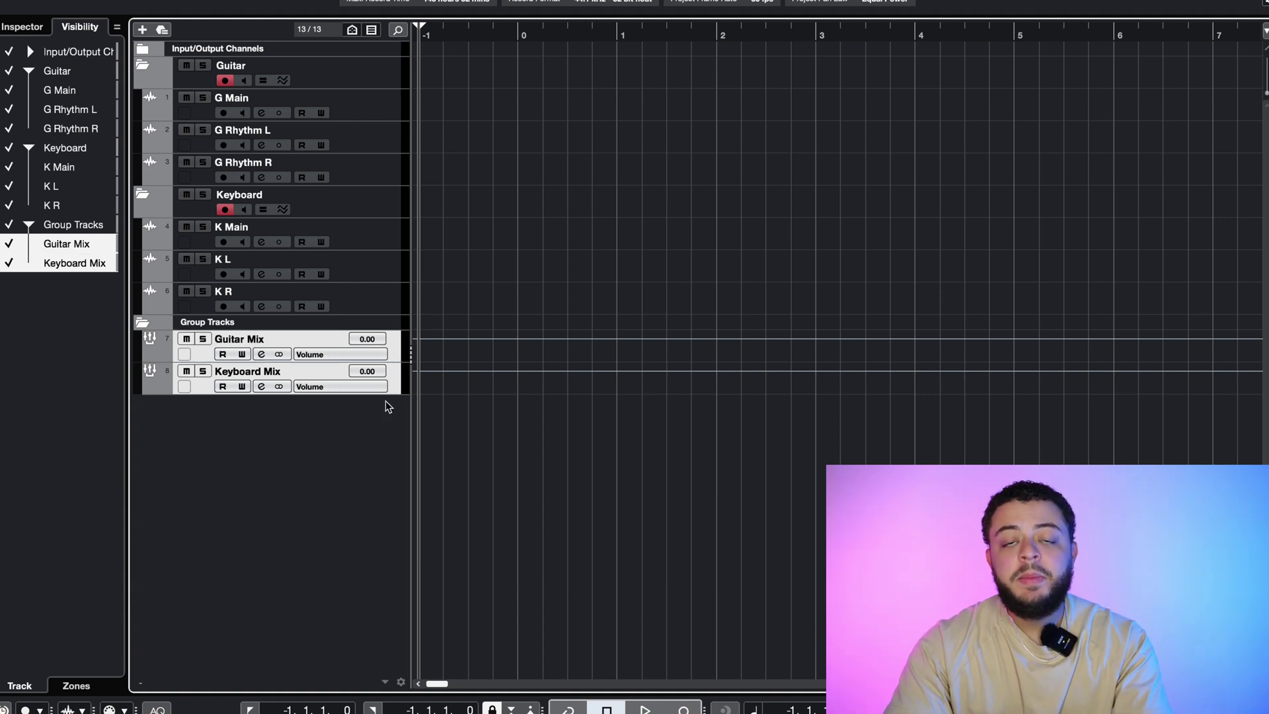
# - Add a group channel named Mx Buss fed by the Guitar Mix and Keyboard Mix groups
pyautogui.rightClick(394, 351)
pyautogui.moveTo(400, 358)
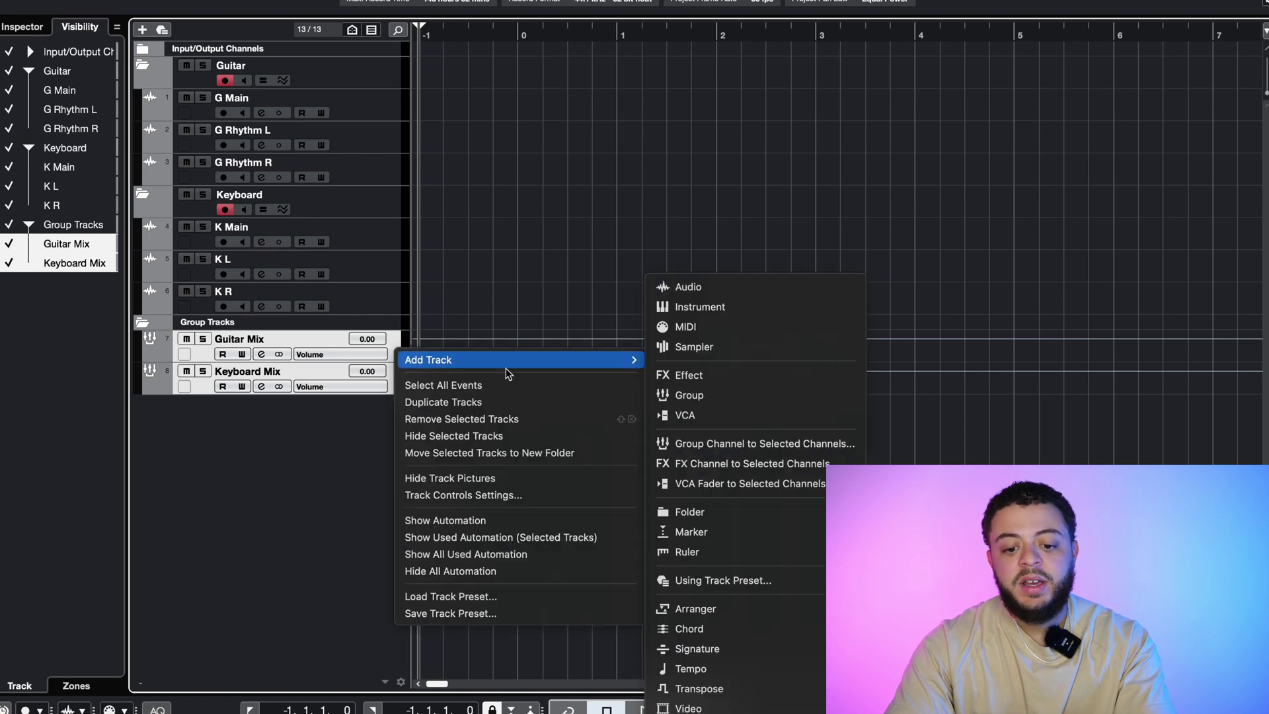
pyautogui.click(707, 444)
pyautogui.write('Mx Buss')
pyautogui.press('Return')
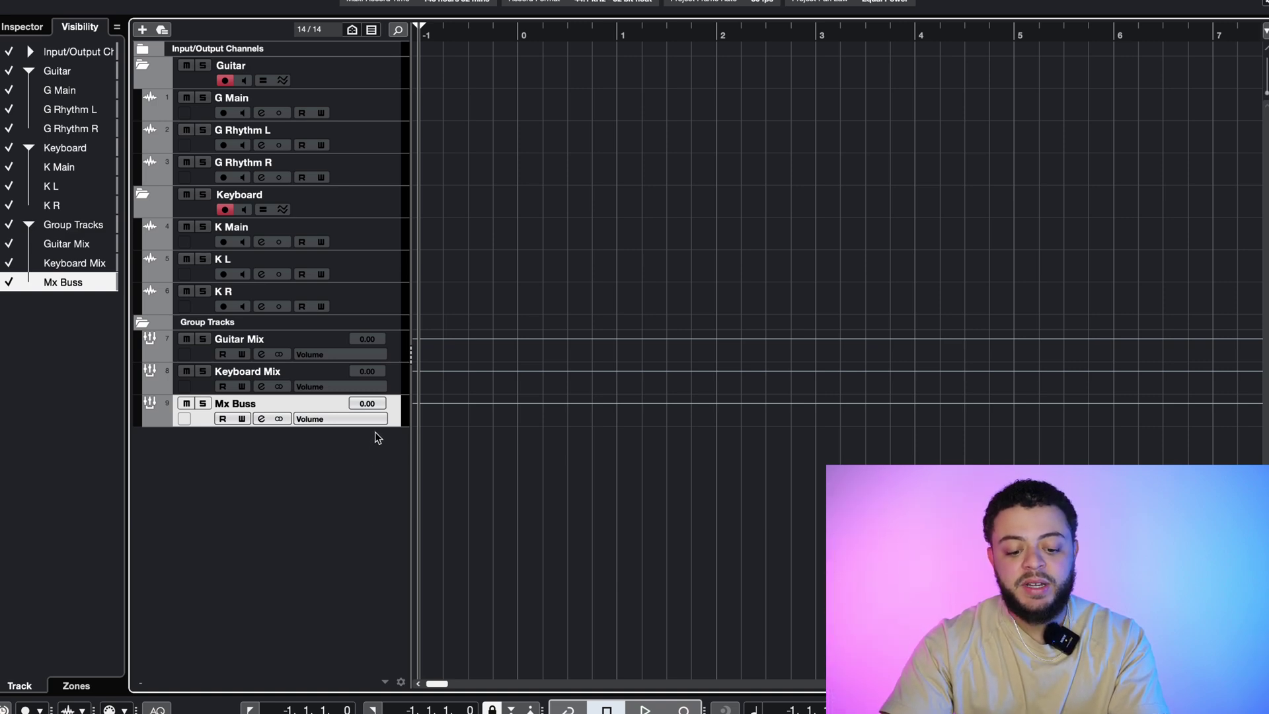
pyautogui.click(440, 0)
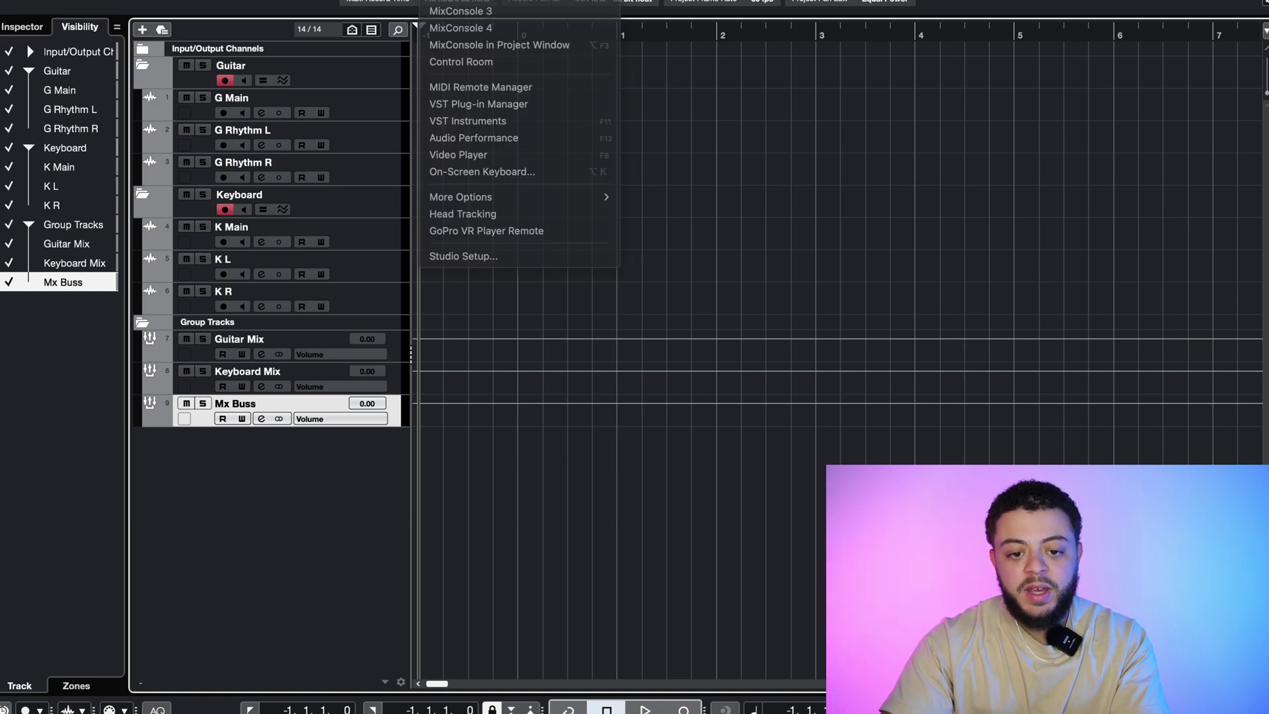
# - Open the mixer with F3, select Guitar Mix, Keyboard Mix and Mx Buss, and expand the inserts
pyautogui.press('F3')
pyautogui.click(719, 365)
pyautogui.click(794, 326)
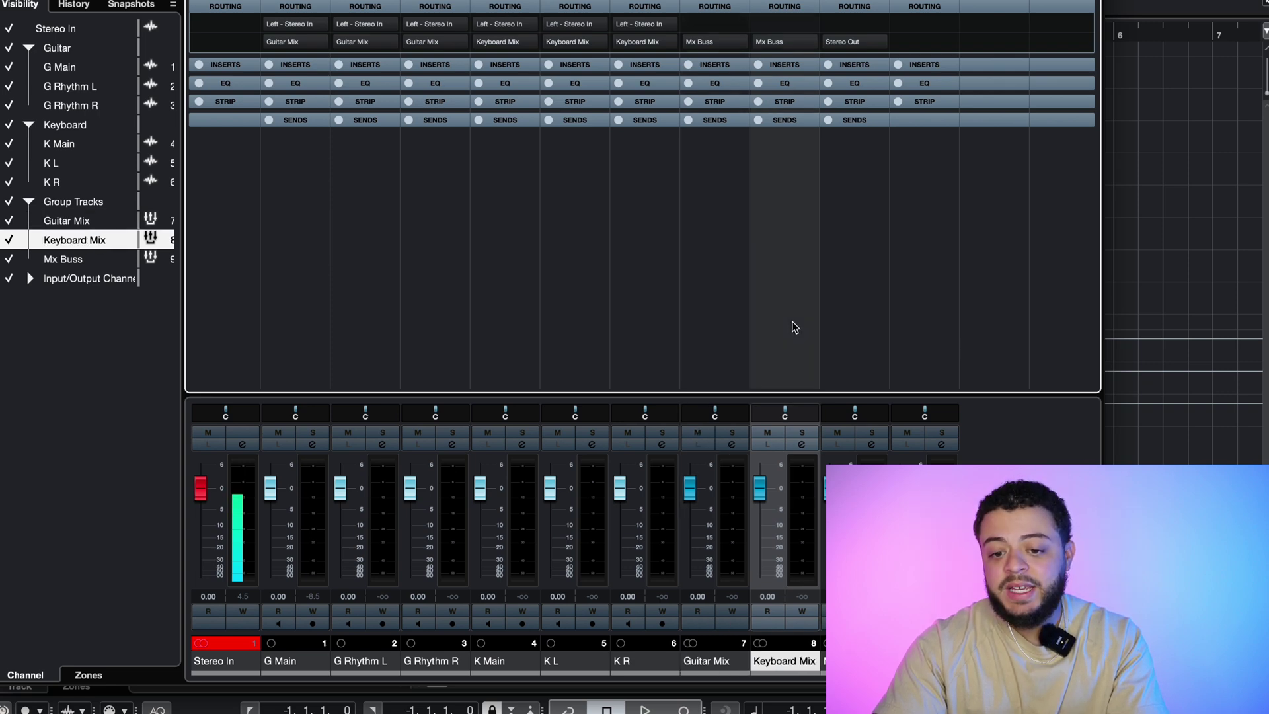
pyautogui.click(873, 144)
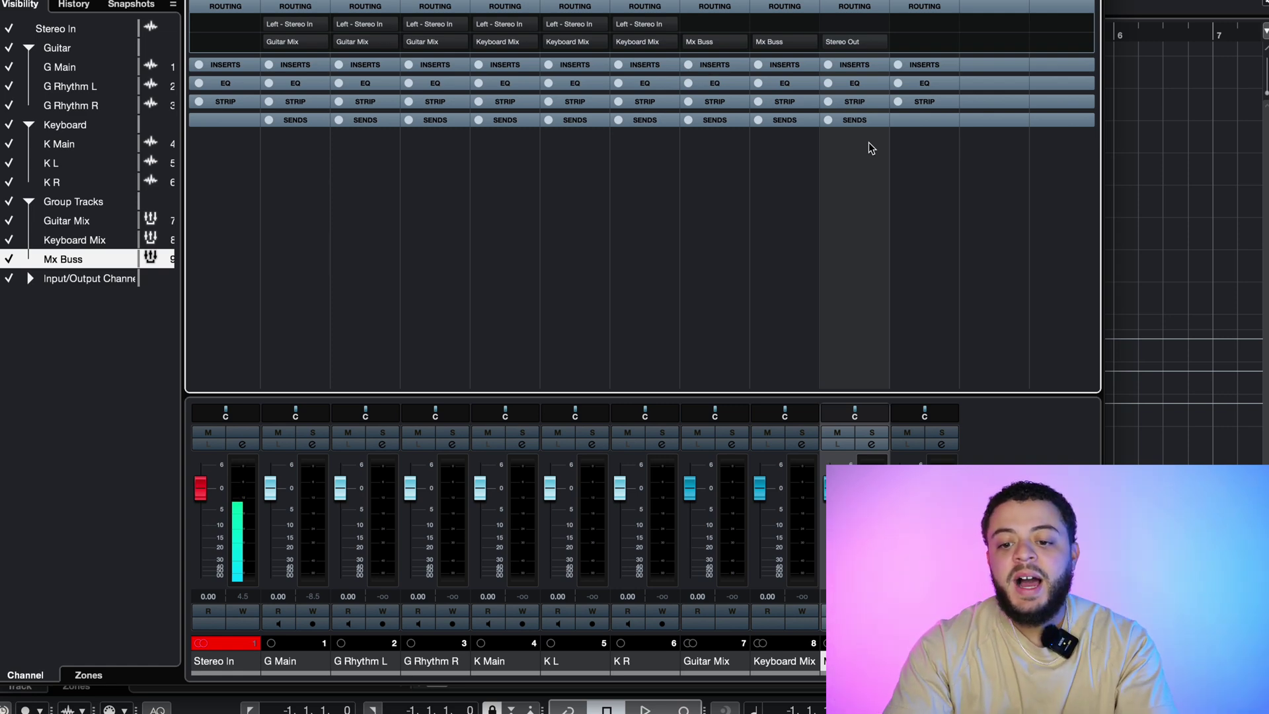
pyautogui.click(933, 67)
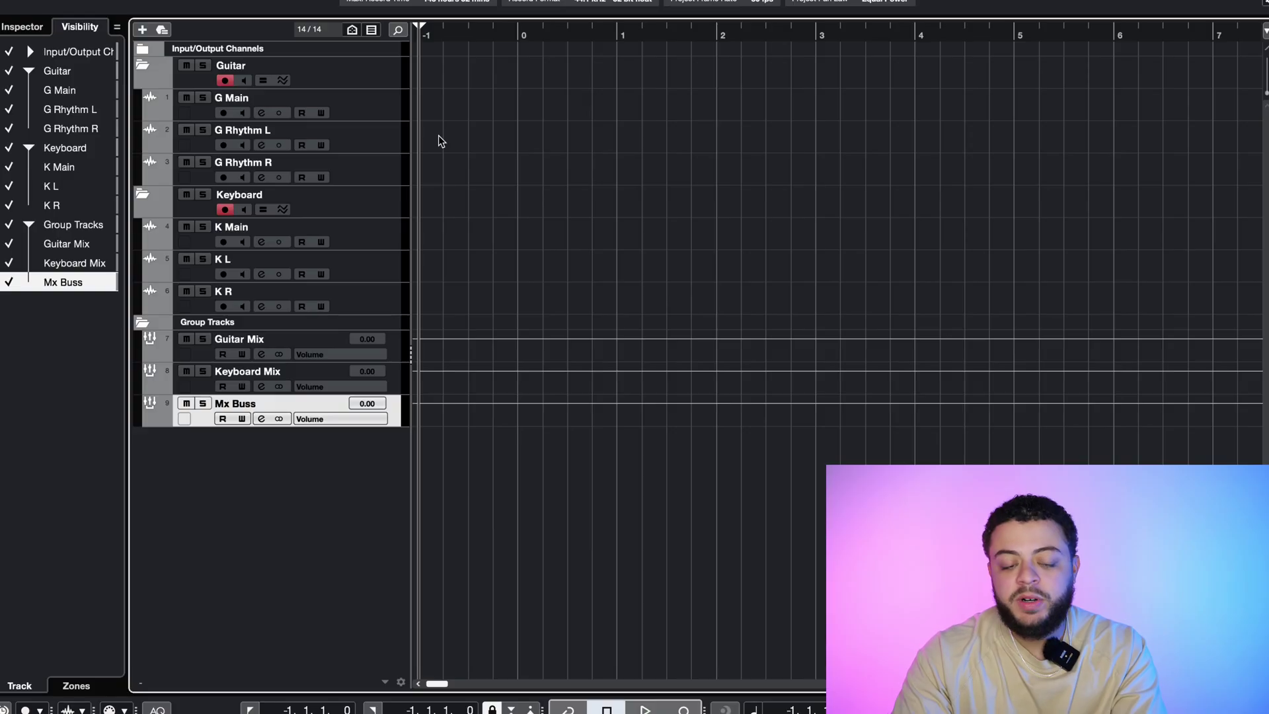
# - In Key Commands, filter for 'visibility' and pick Visibility Configuration 8, then close
pyautogui.click(126, 9)
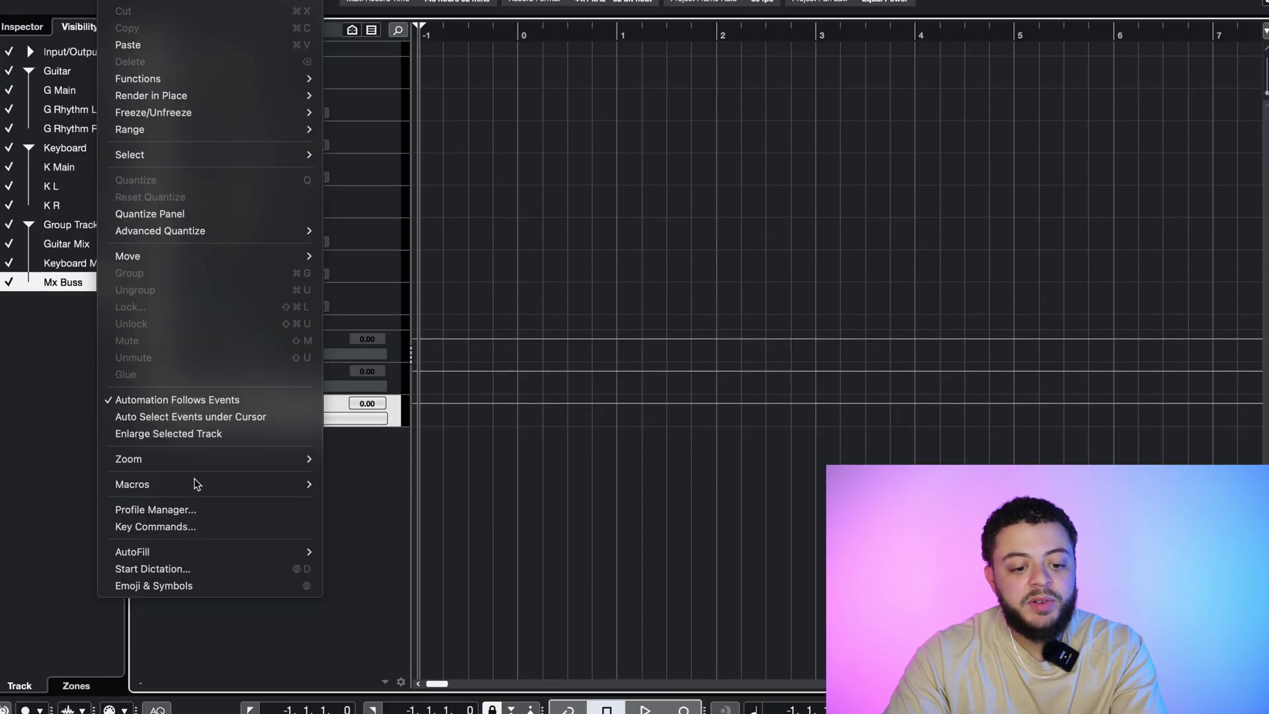
pyautogui.click(166, 606)
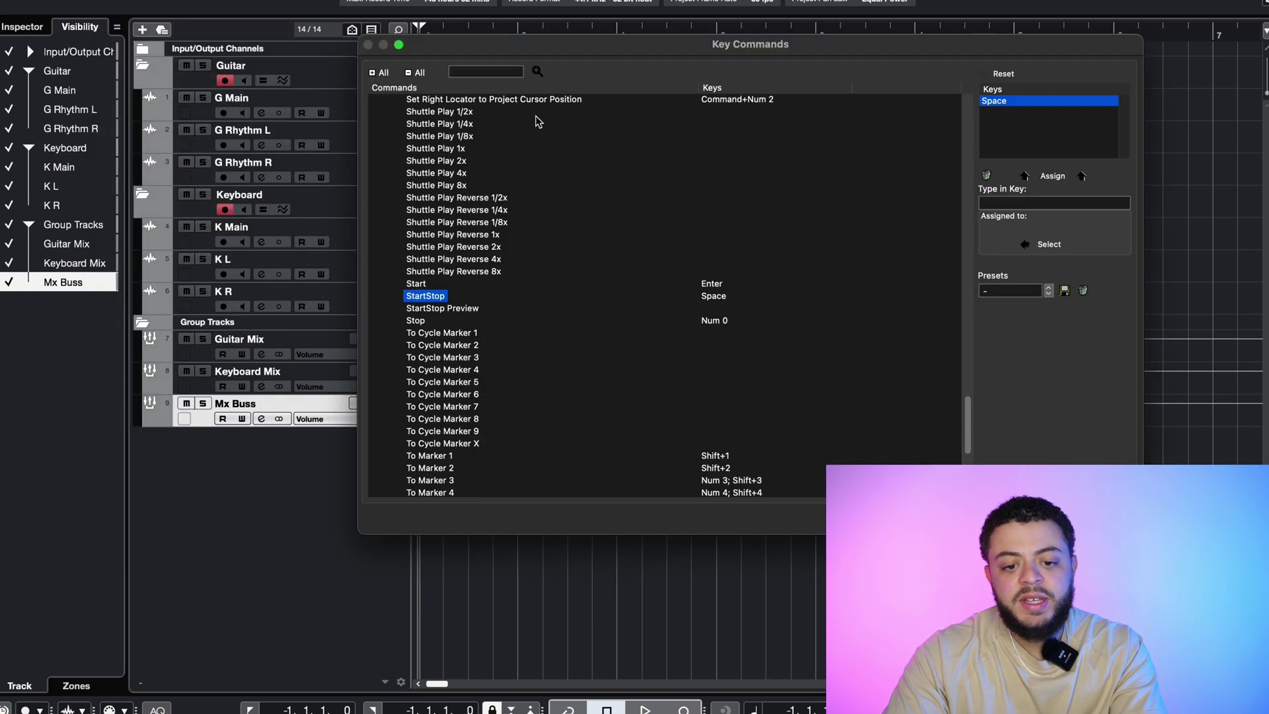
pyautogui.moveTo(573, 44); pyautogui.dragTo(517, 46)
pyautogui.click(446, 72)
pyautogui.write('visibility')
pyautogui.press('Return')
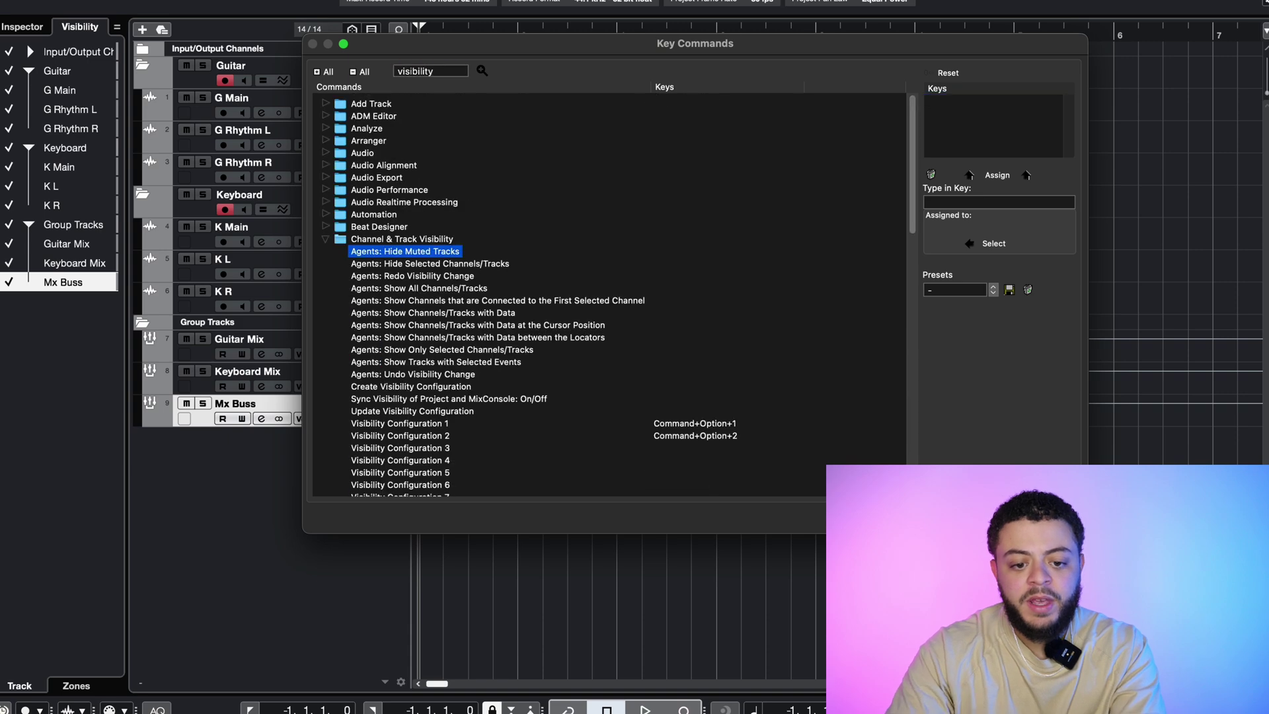
pyautogui.scroll(-5, 479, 330)
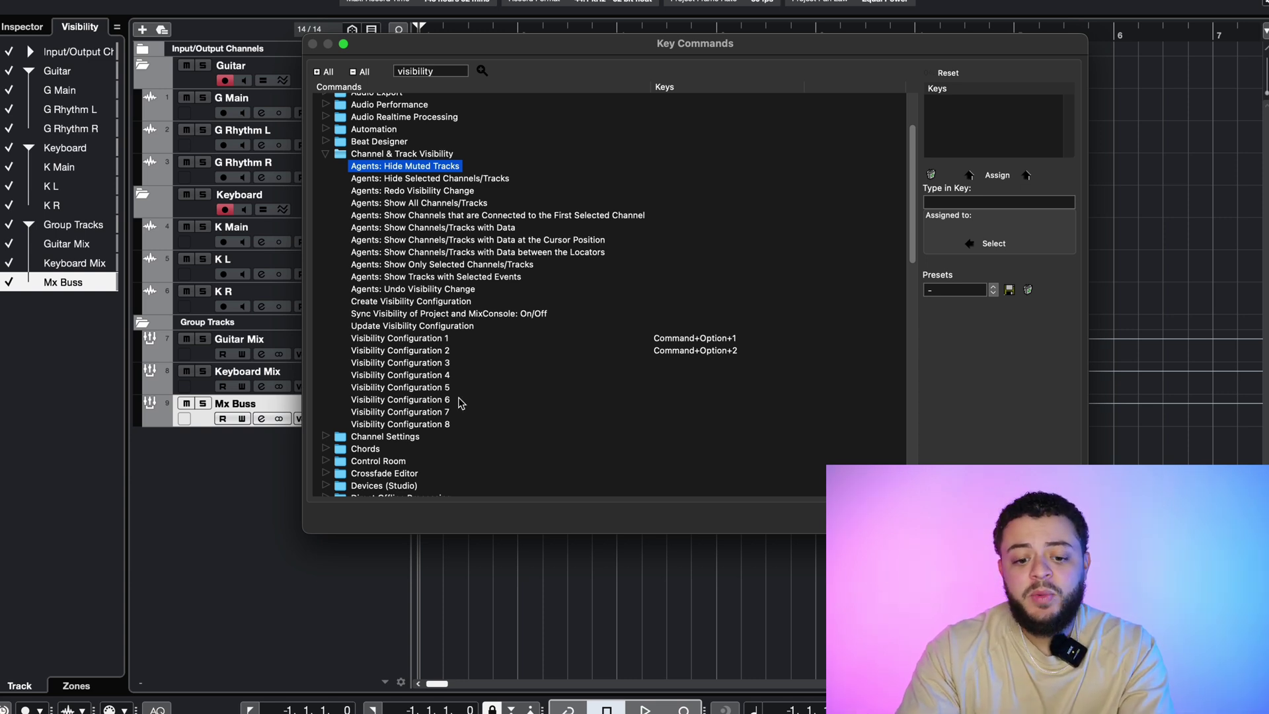
pyautogui.click(436, 424)
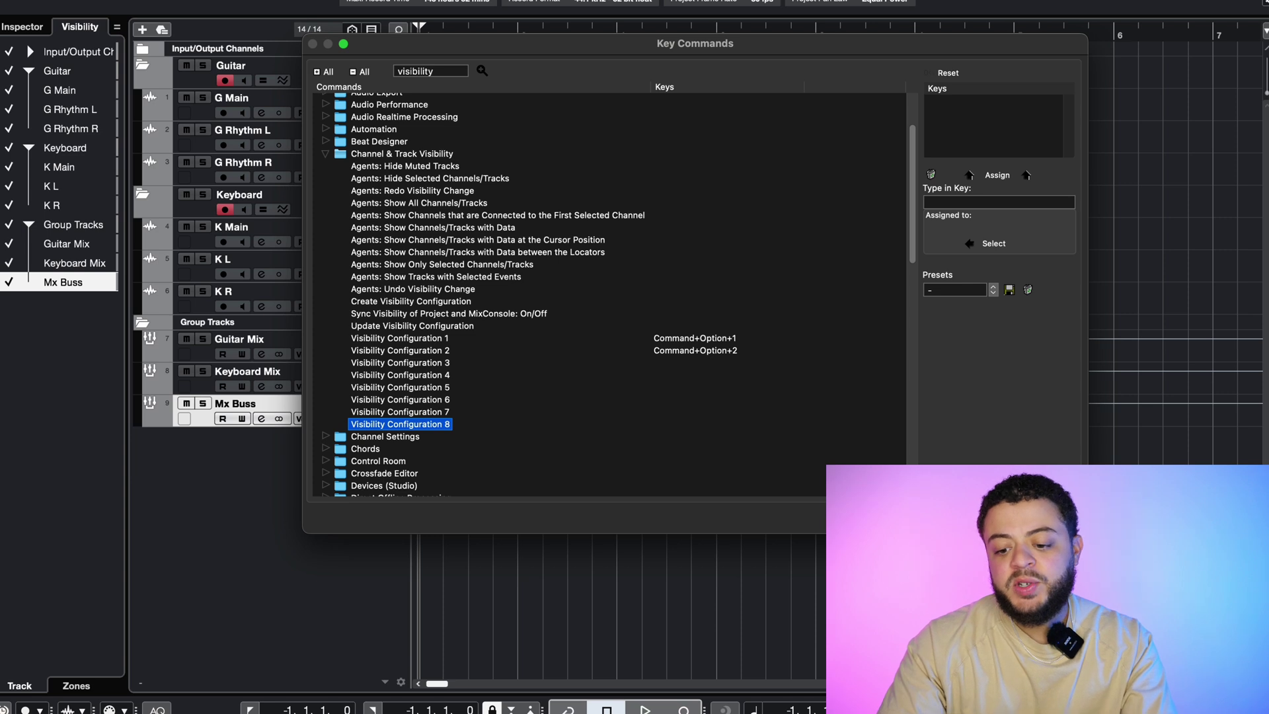
pyautogui.press('Return')
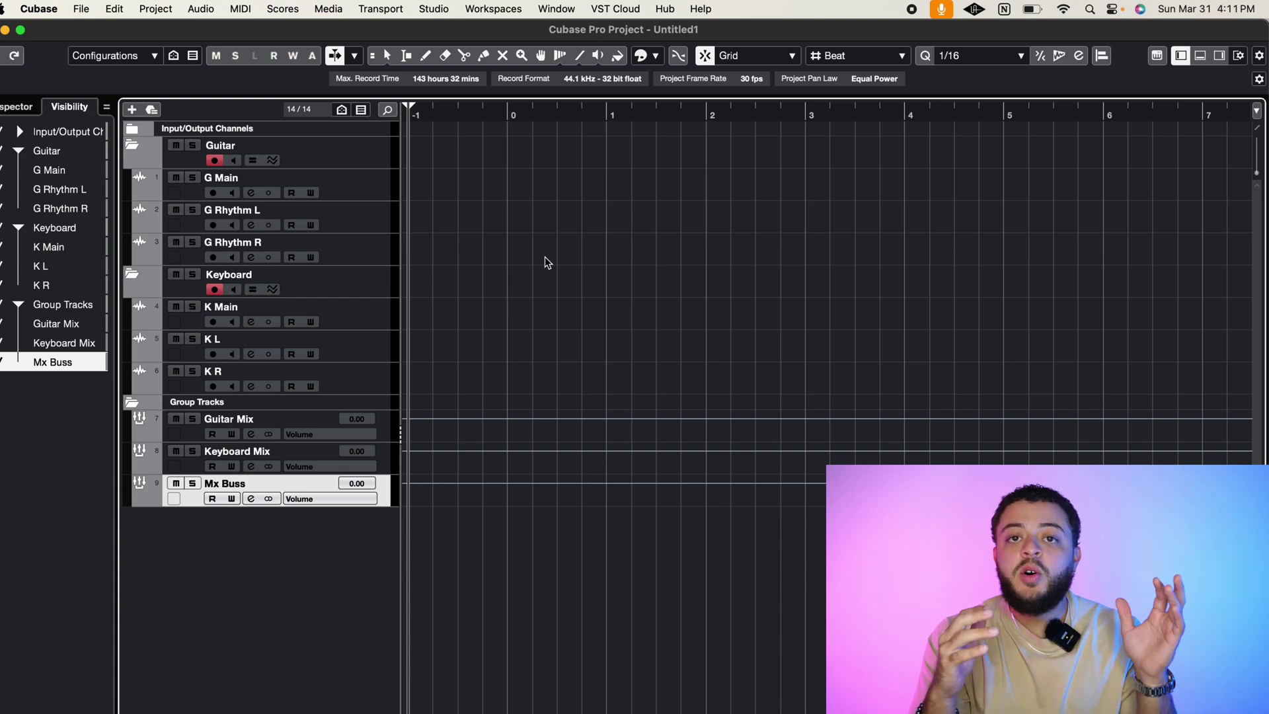
# - Check the visibility configurations list and the interface section options
pyautogui.click(155, 58)
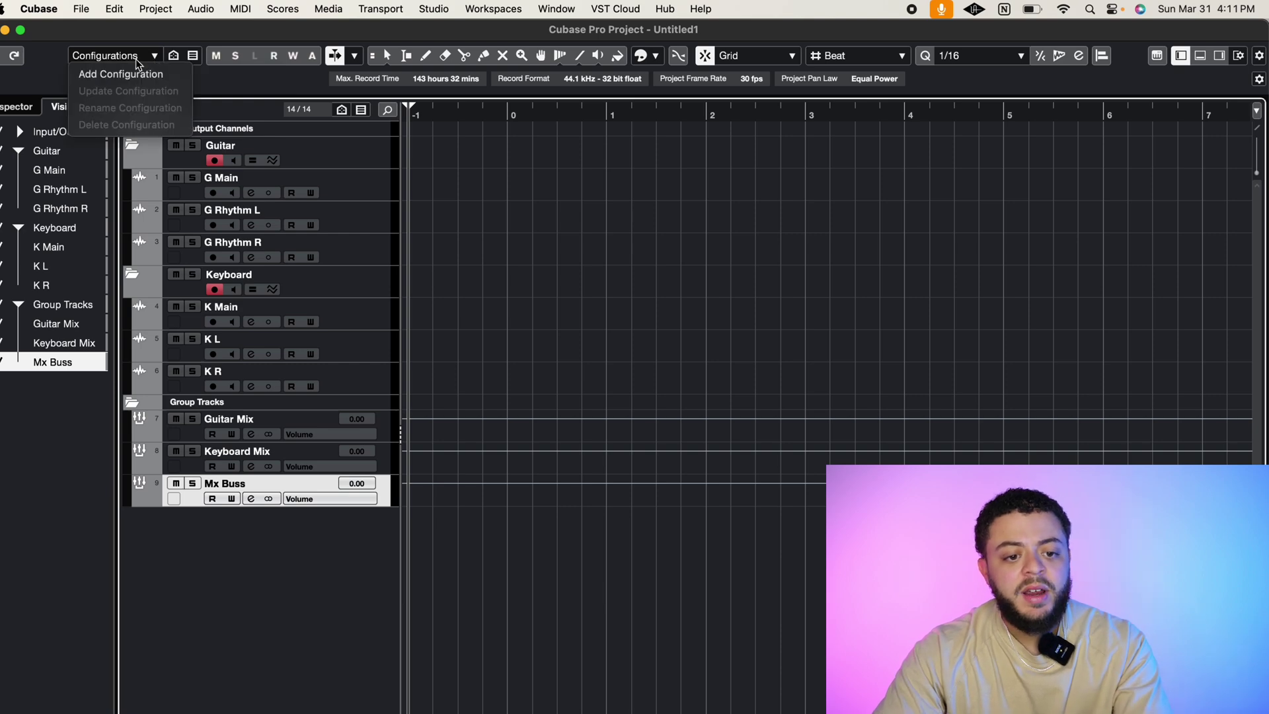
pyautogui.click(136, 58)
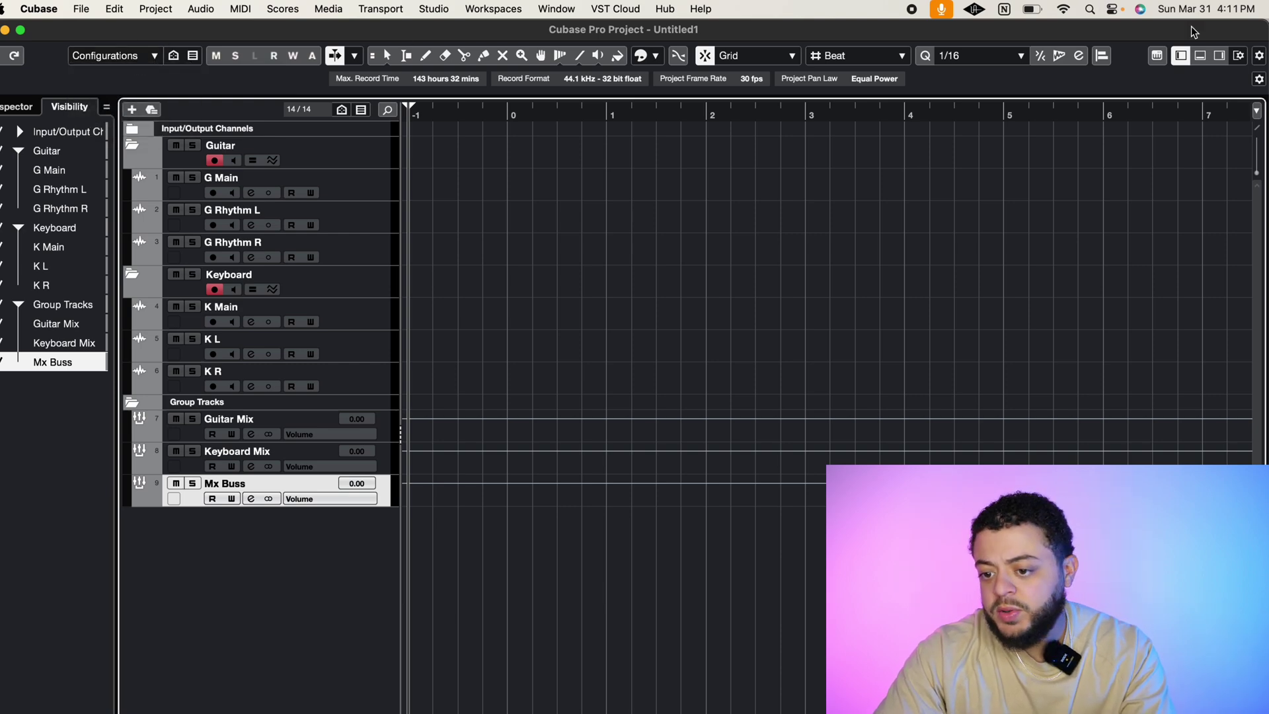
pyautogui.click(1259, 55)
pyautogui.click(1255, 51)
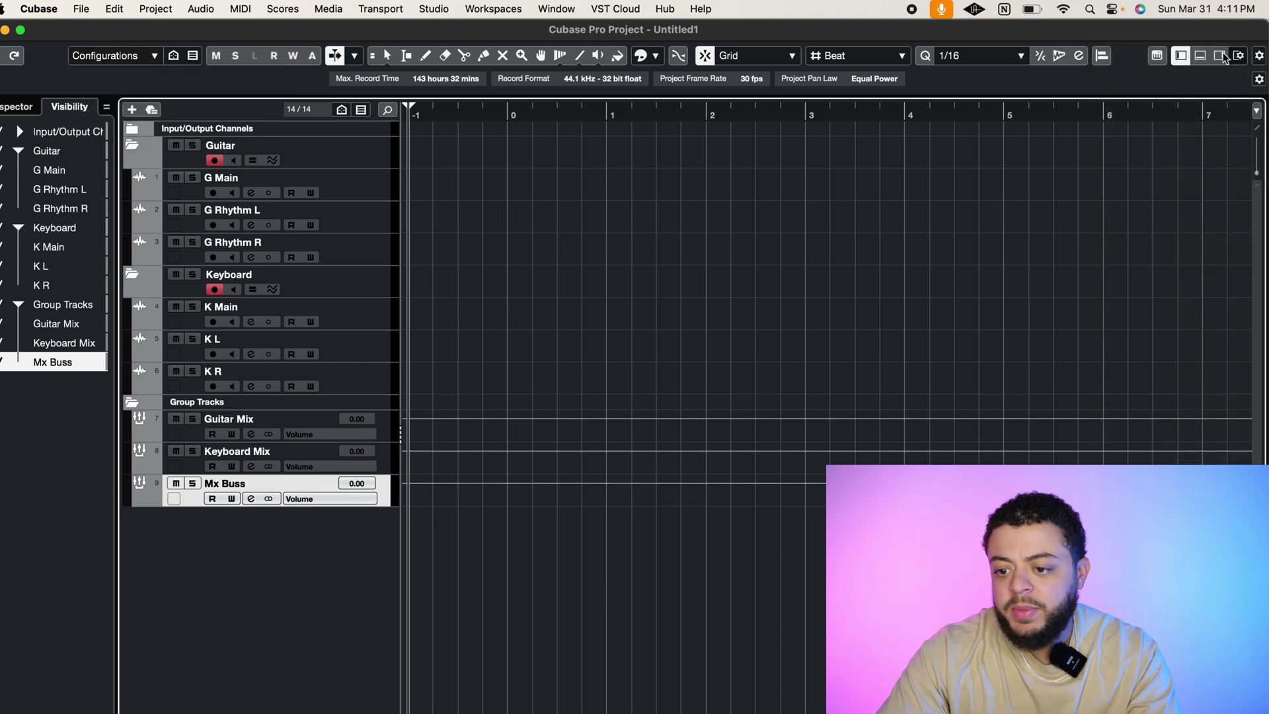
pyautogui.click(1260, 56)
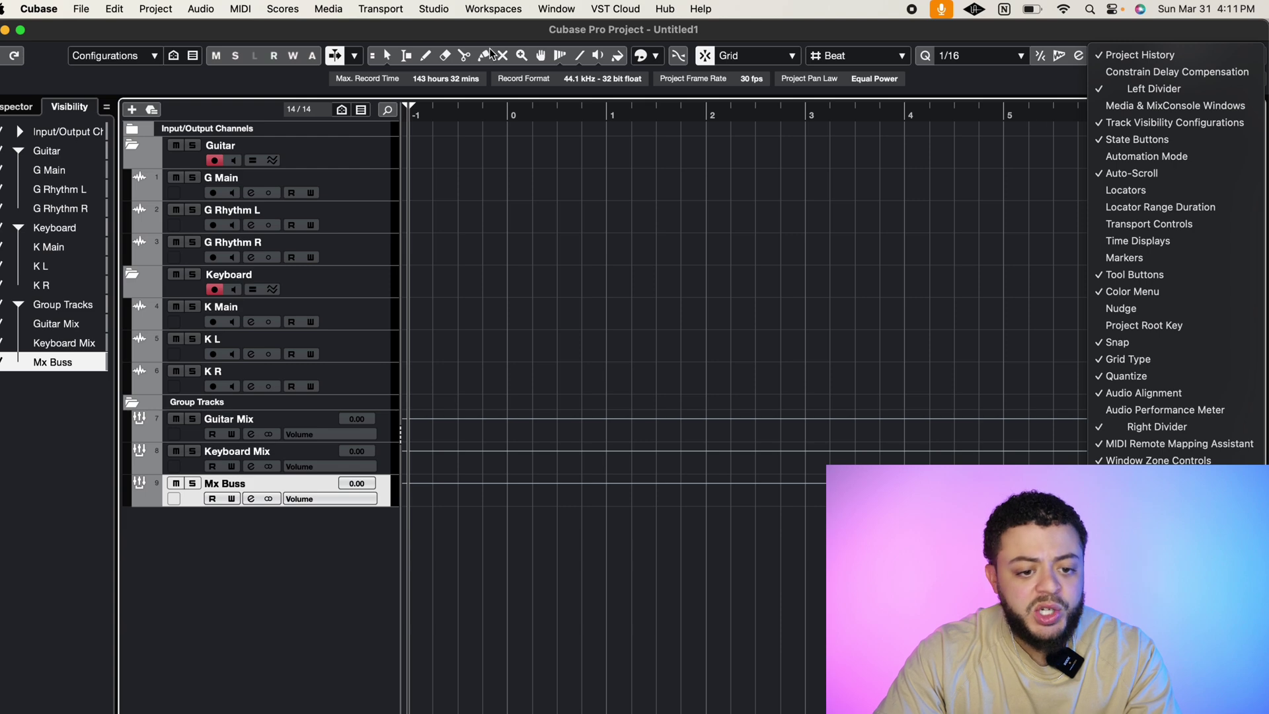
pyautogui.click(173, 27)
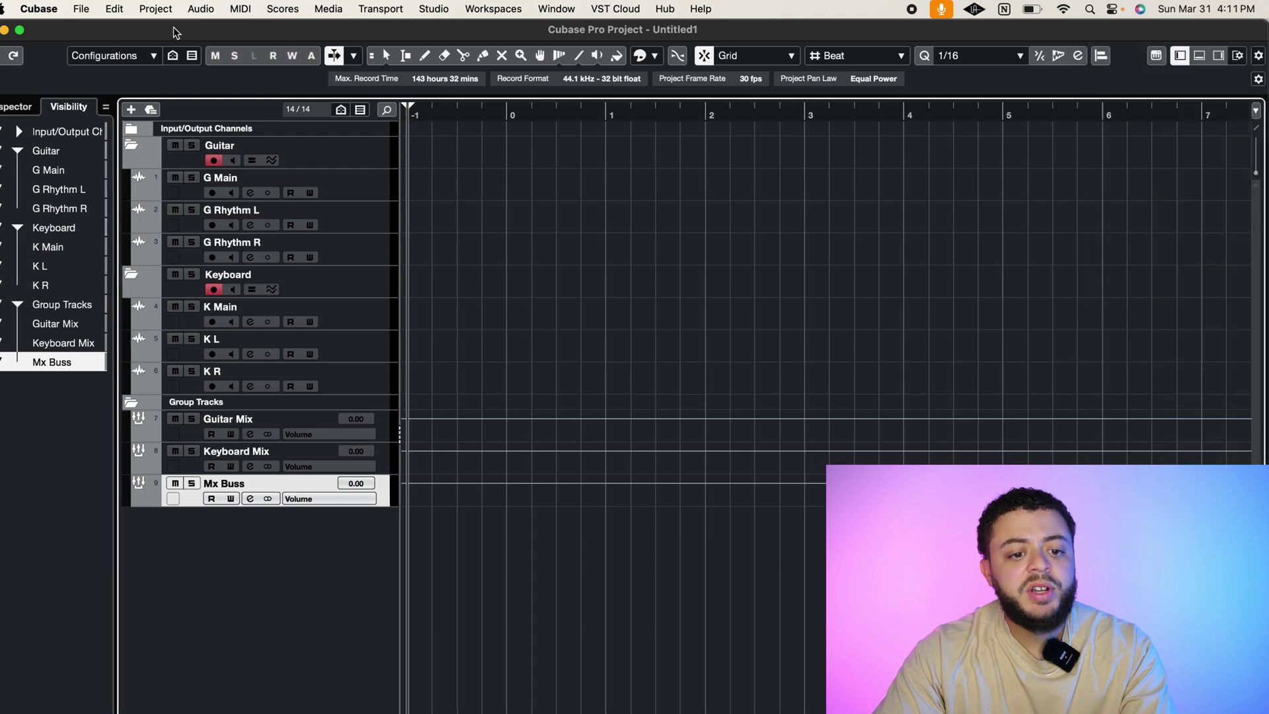
pyautogui.click(156, 57)
# - Add a configuration named Guitar and hide the Keyboard folder and Group Tracks
pyautogui.click(144, 77)
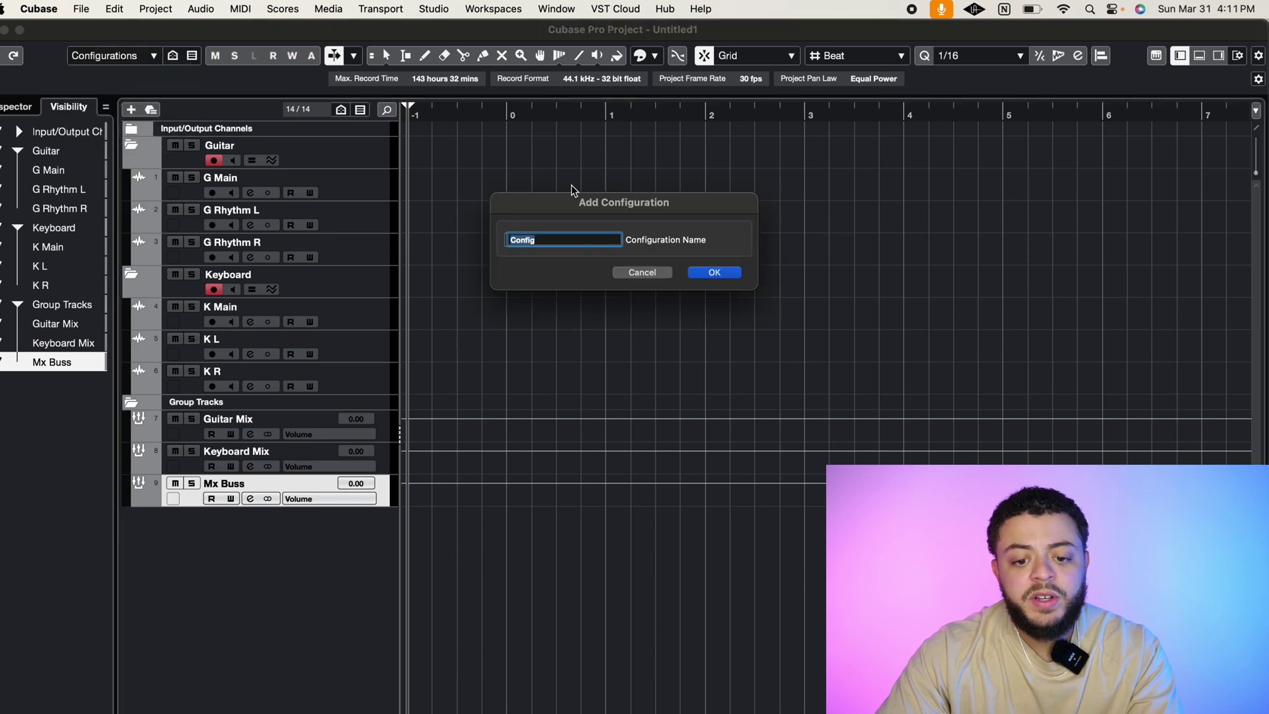
pyautogui.write('Guitar')
pyautogui.press('Return')
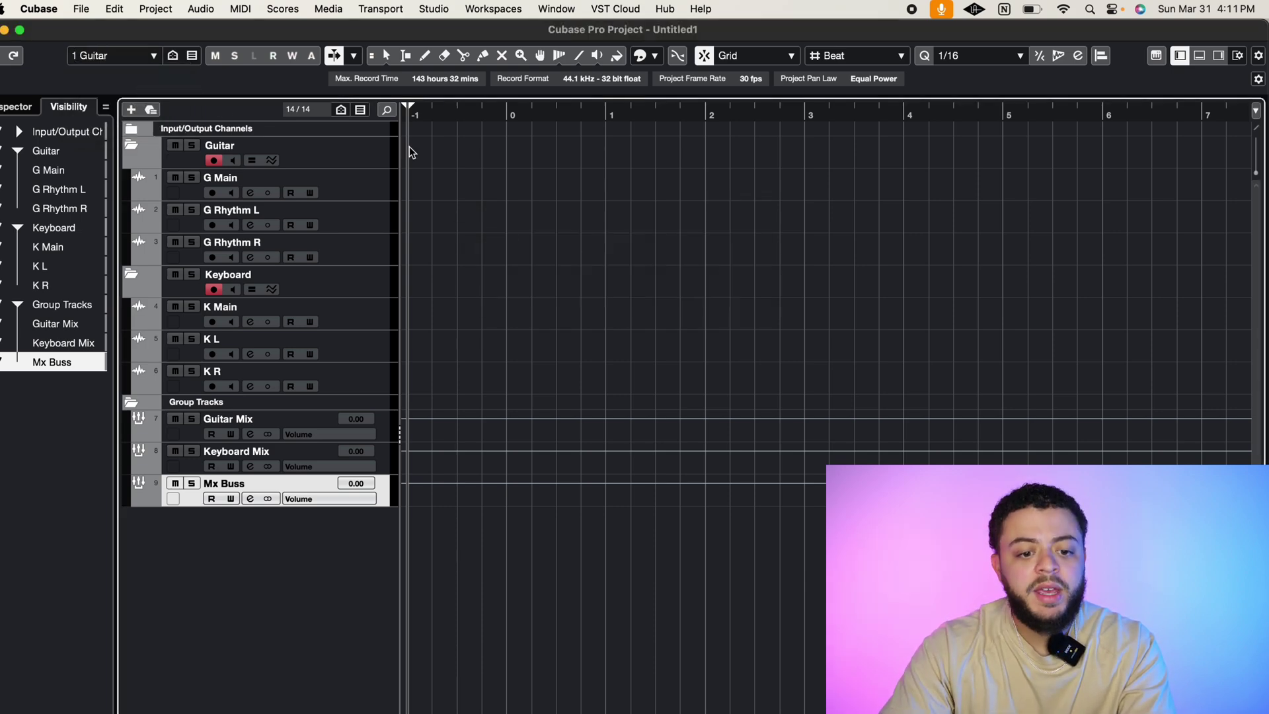
pyautogui.click(0, 228)
pyautogui.click(18, 305)
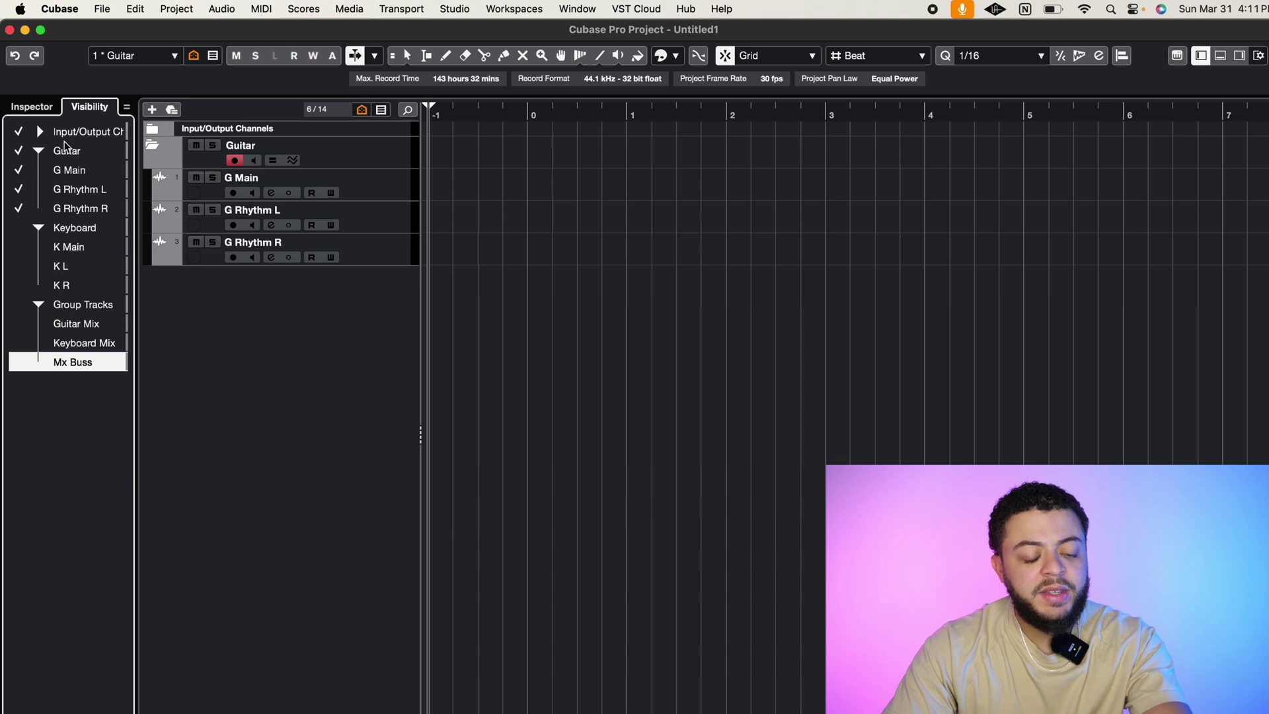
pyautogui.click(49, 112)
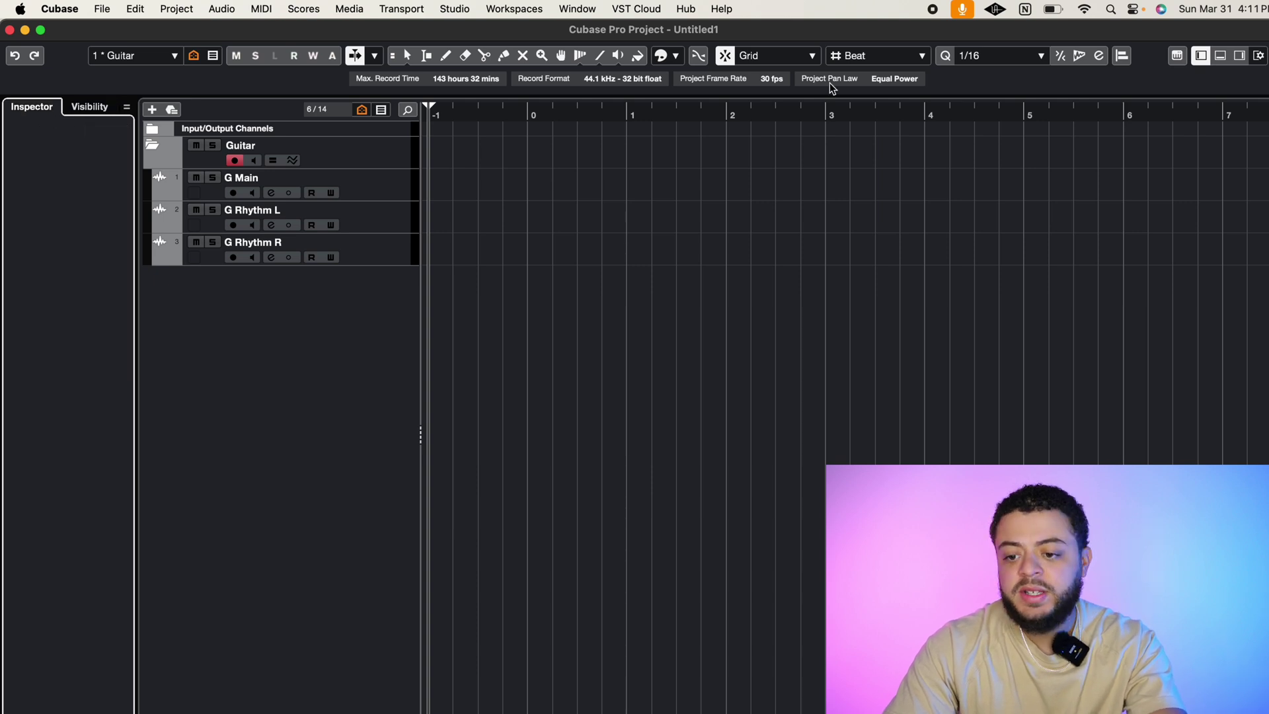
pyautogui.click(1201, 55)
pyautogui.click(1201, 56)
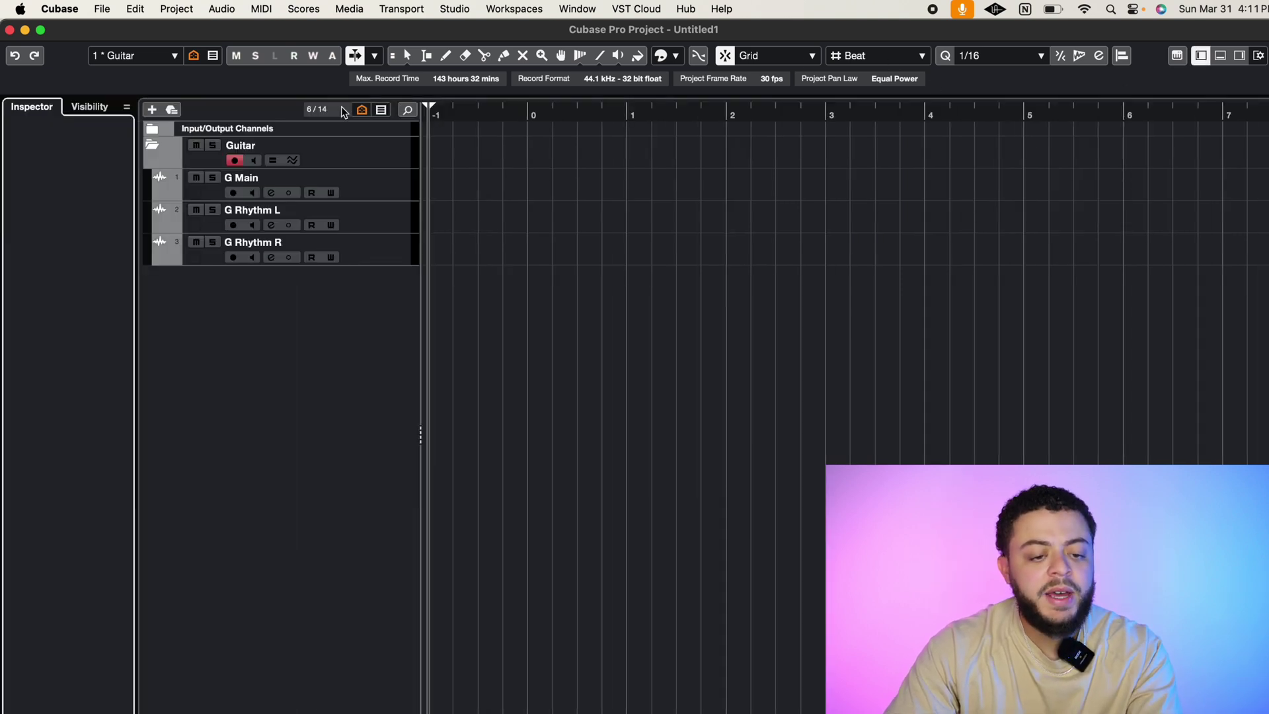
pyautogui.click(83, 109)
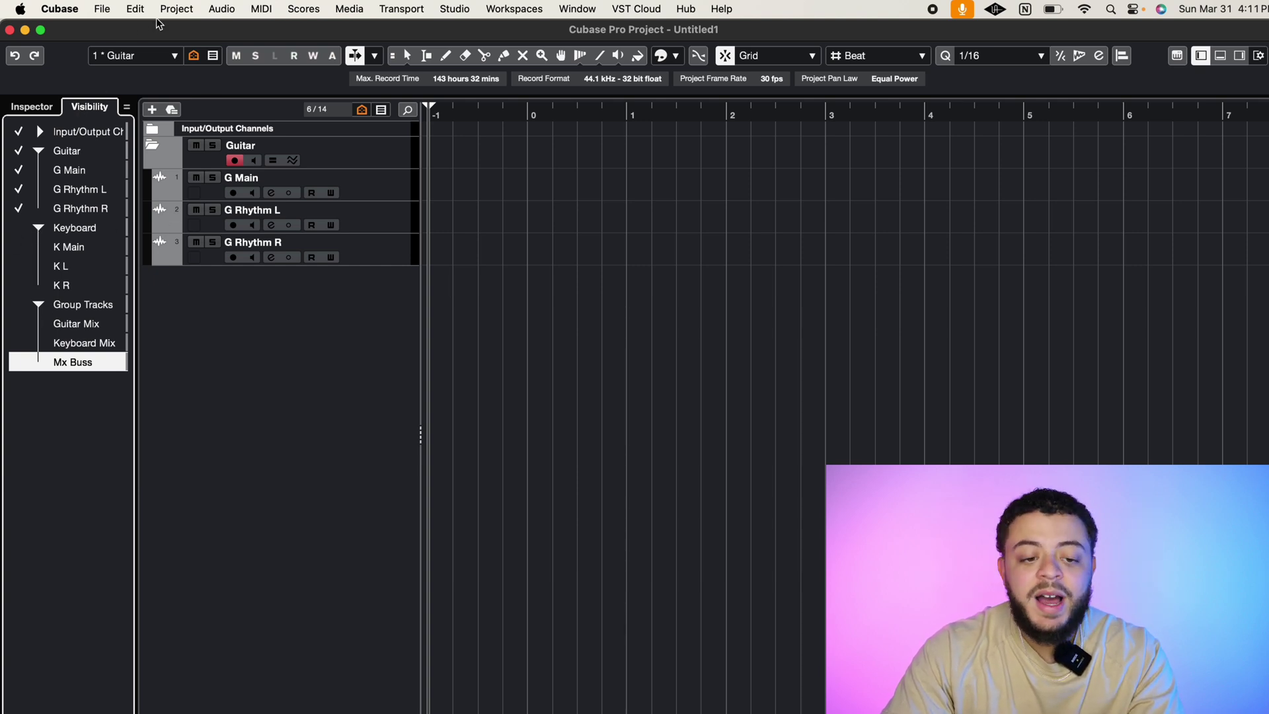
# - Update the Guitar configuration with the current track visibility
pyautogui.click(117, 58)
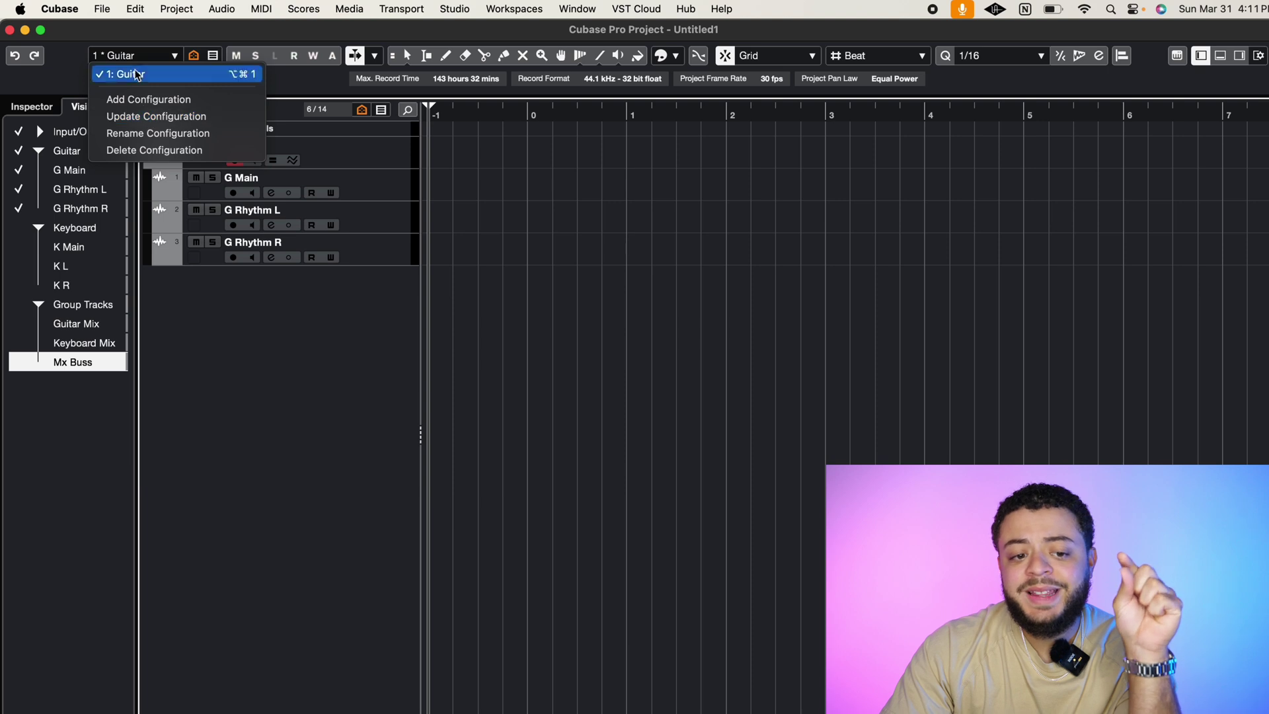
pyautogui.click(157, 117)
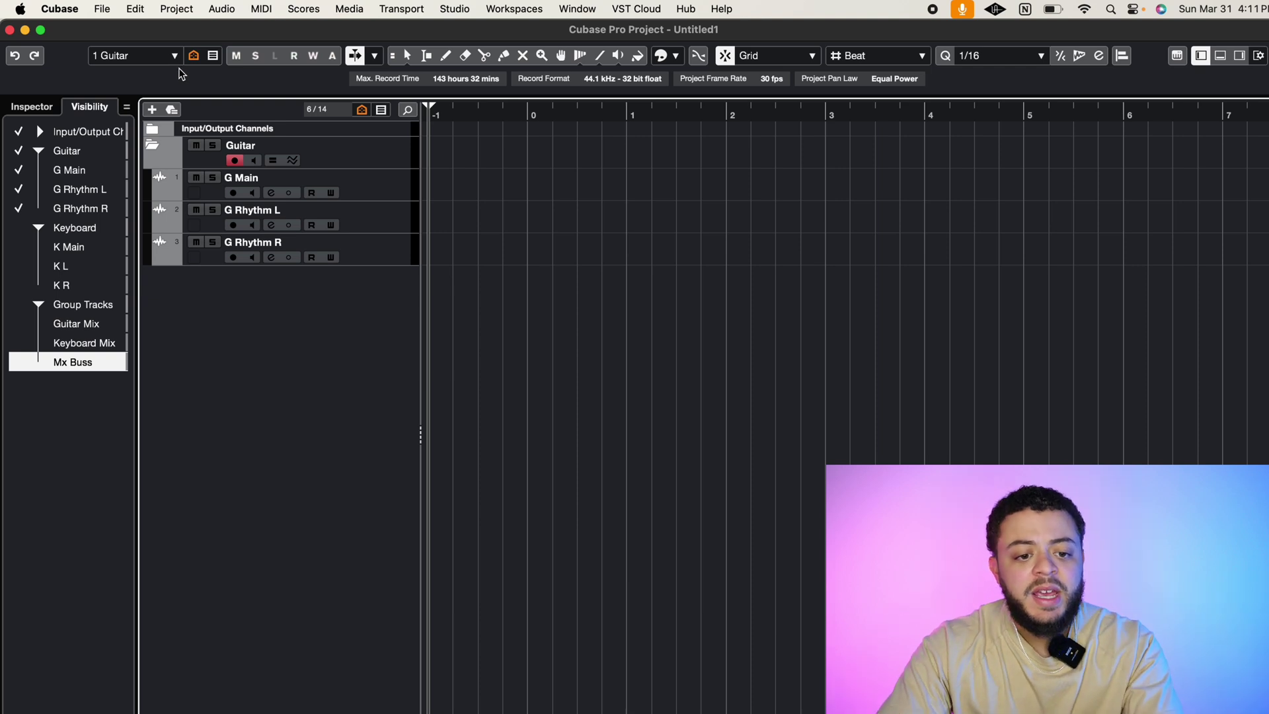
pyautogui.click(175, 57)
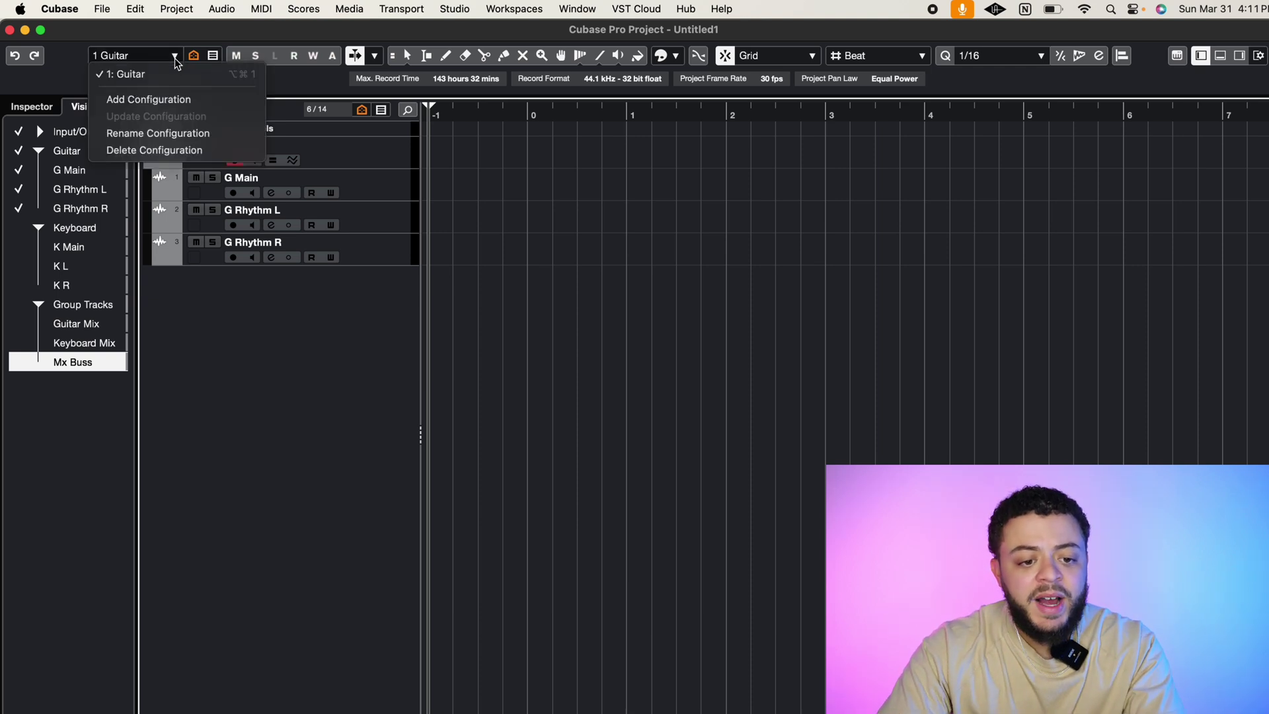
# - Create a 'Keyboard' visibility configuration that hides Guitar and shows only the Keyboard folder (K Main, K L, K R)
pyautogui.click(149, 100)
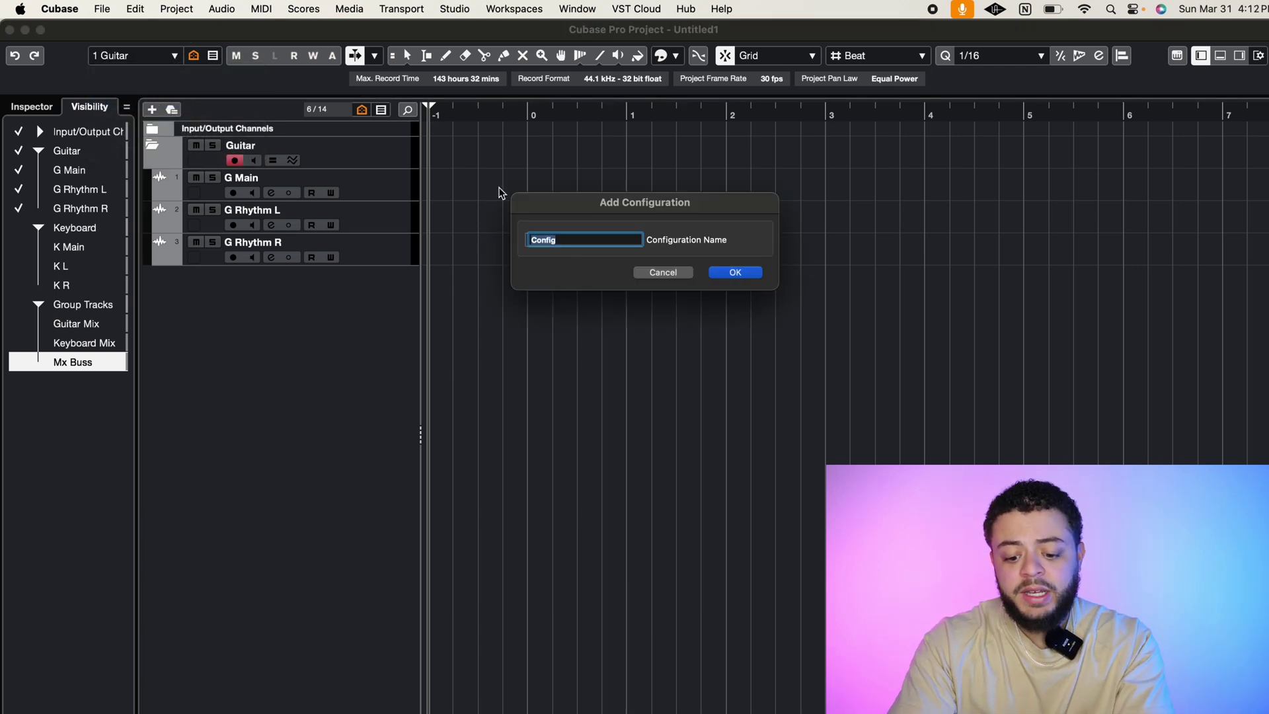
pyautogui.write('Keyboard')
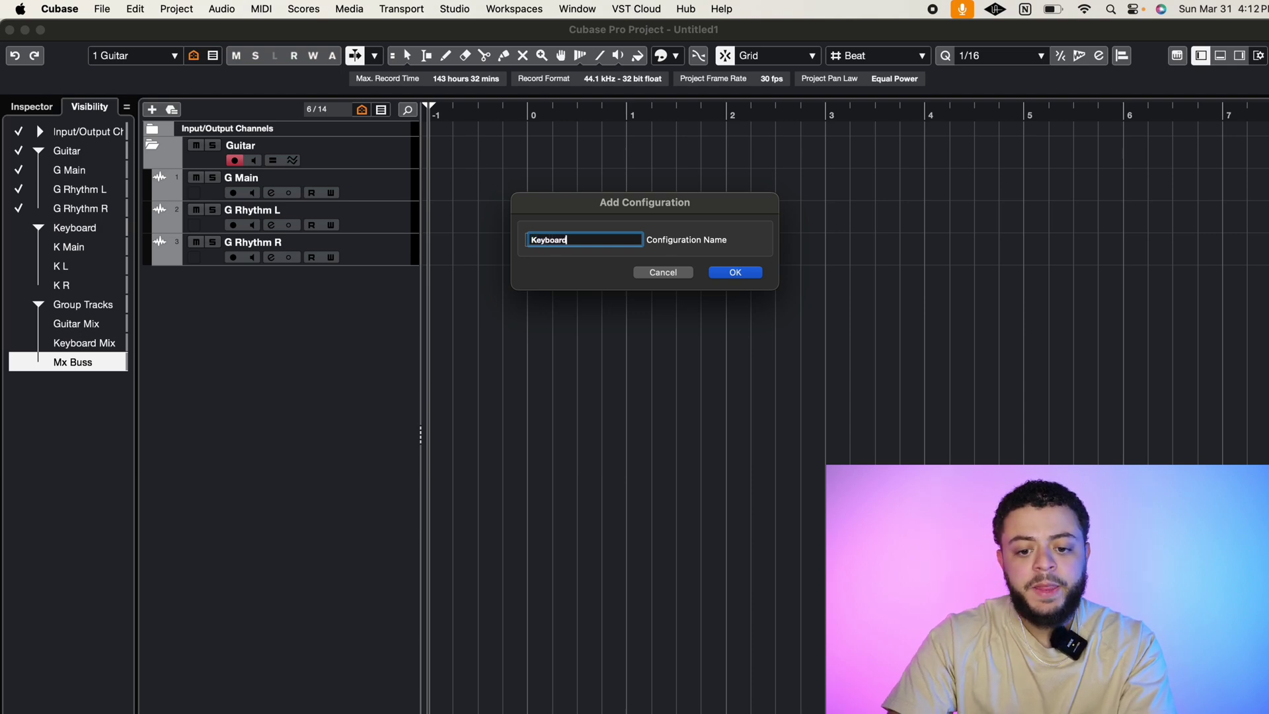
pyautogui.press('Return')
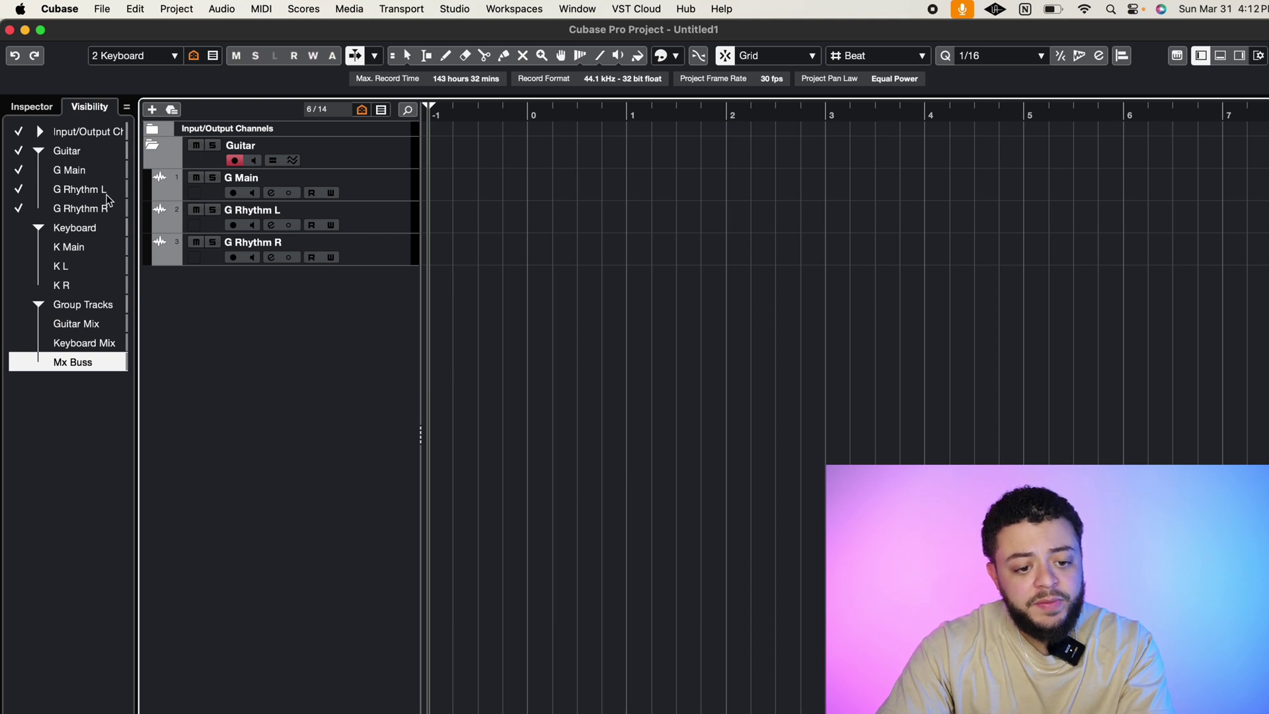
pyautogui.click(18, 151)
pyautogui.click(19, 227)
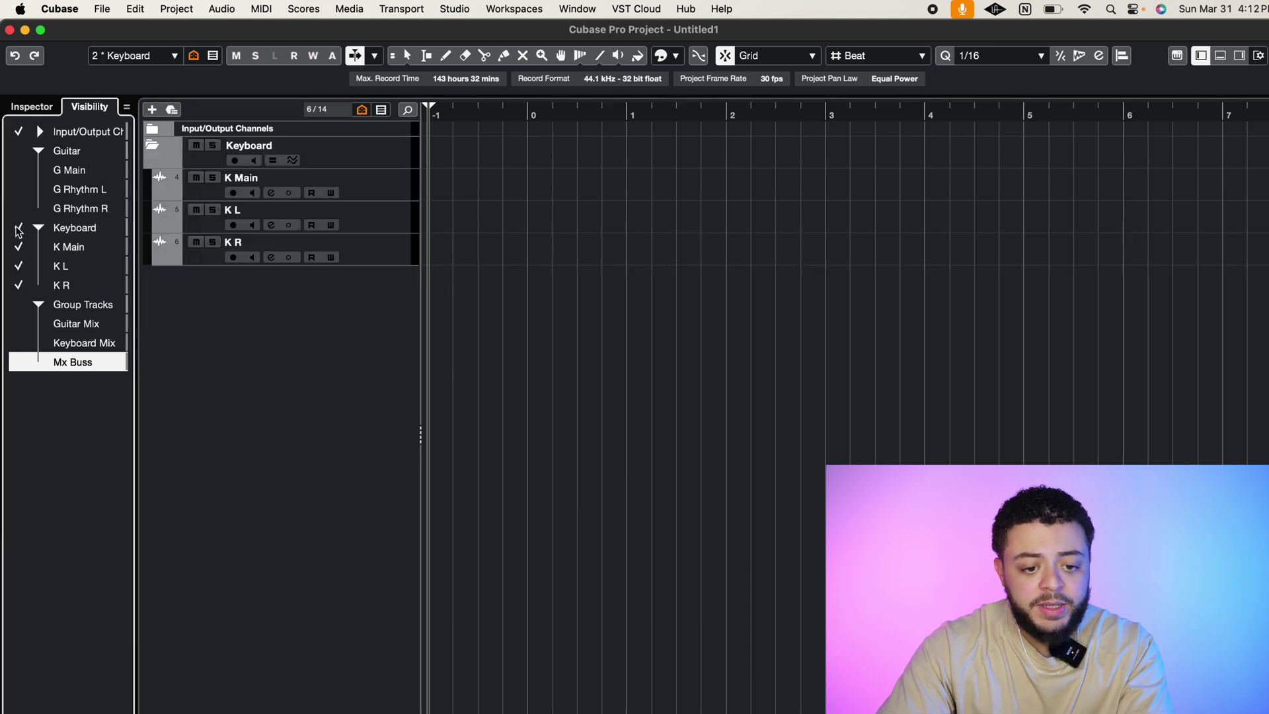
pyautogui.click(158, 58)
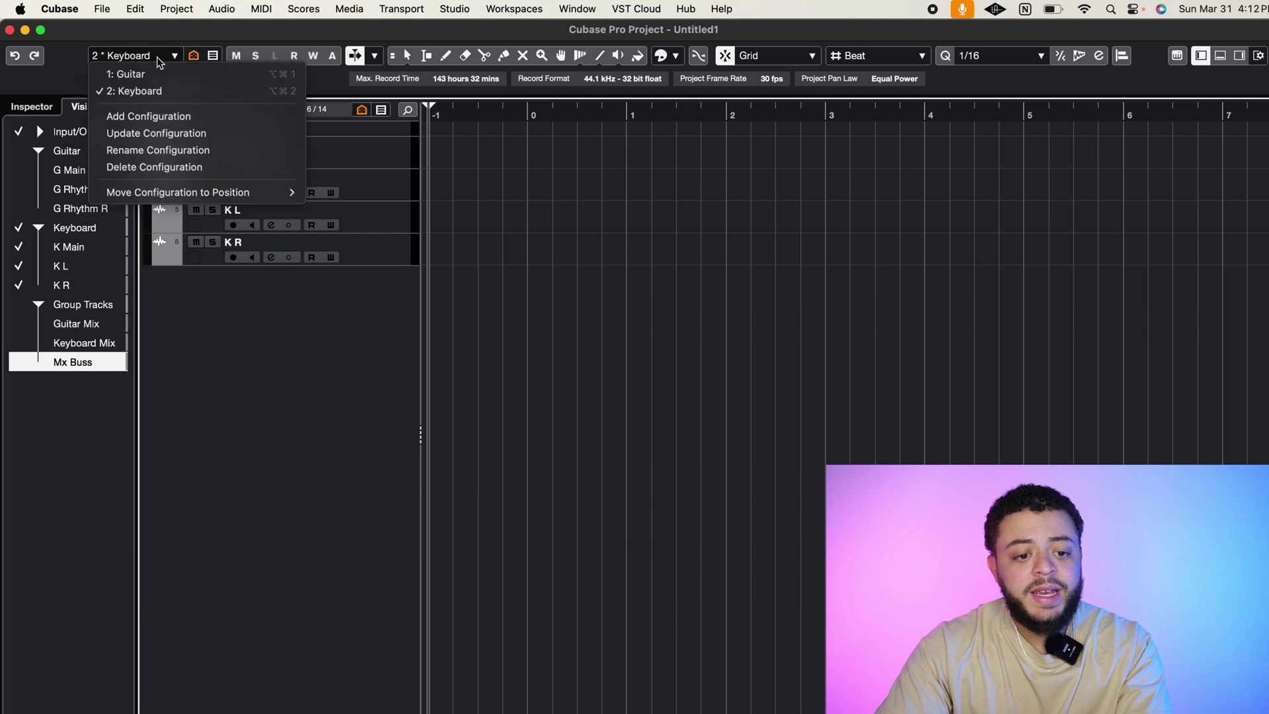
pyautogui.click(138, 134)
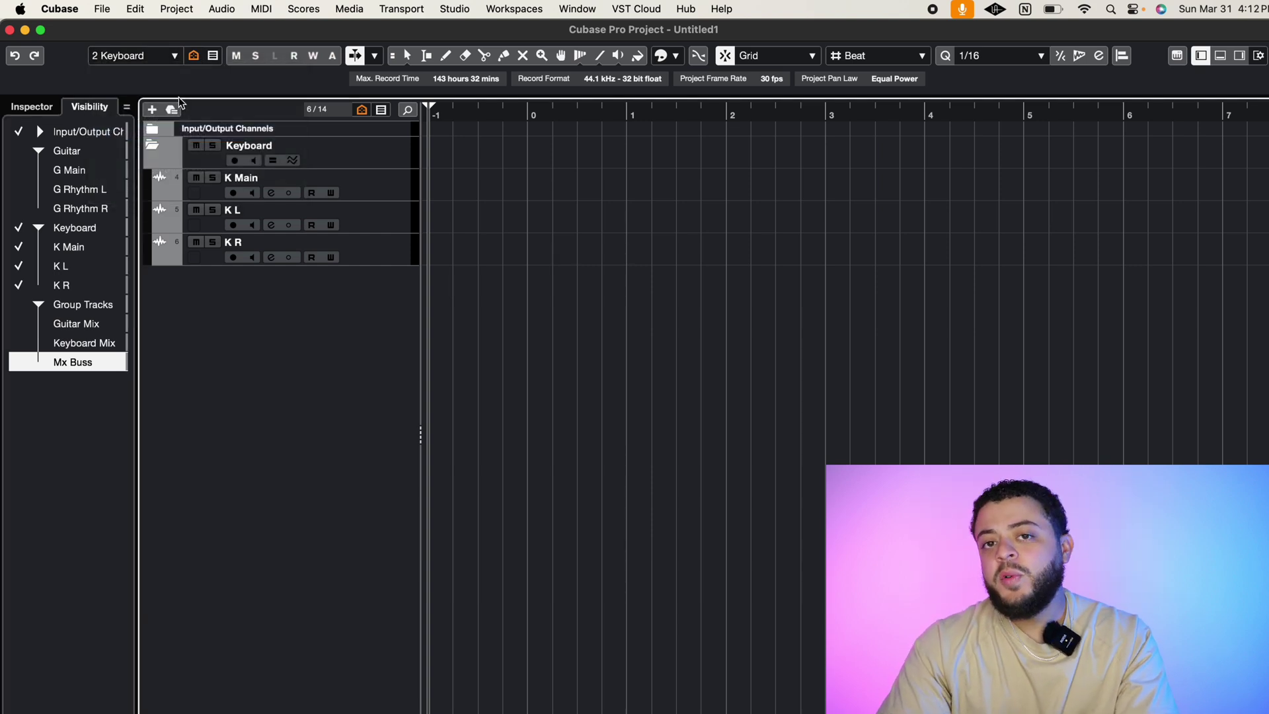
pyautogui.click(151, 56)
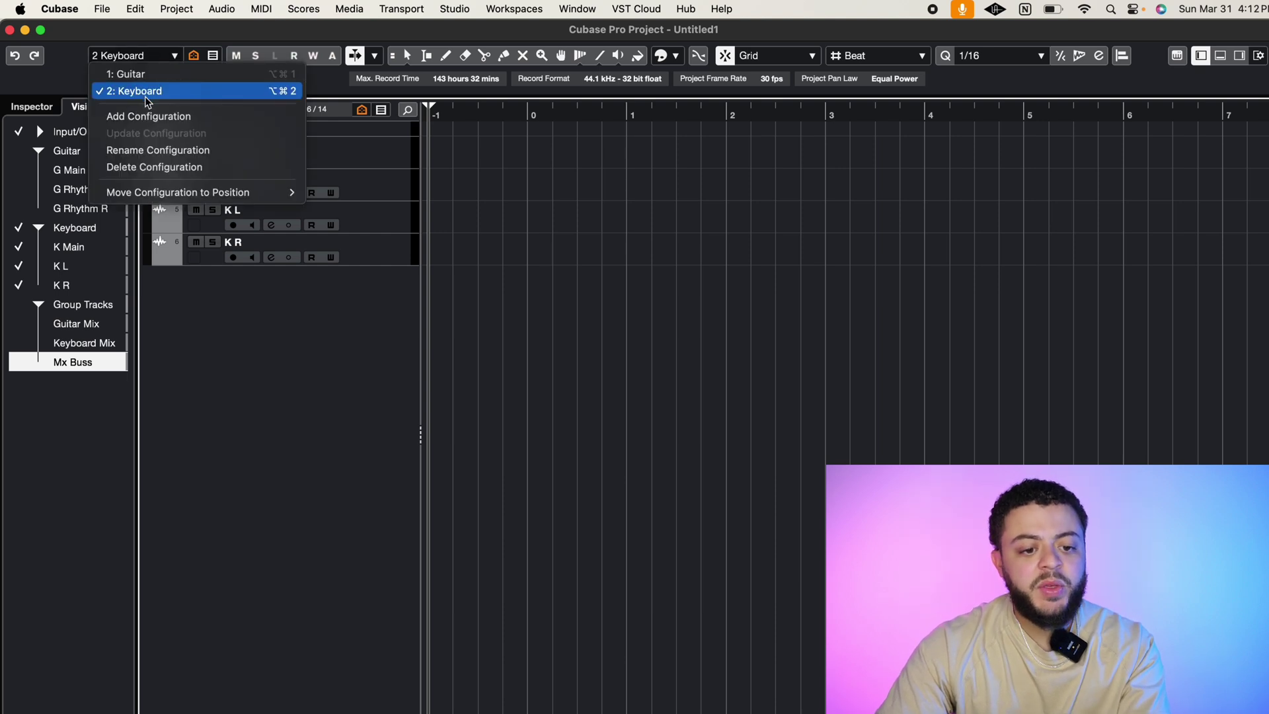
pyautogui.click(147, 115)
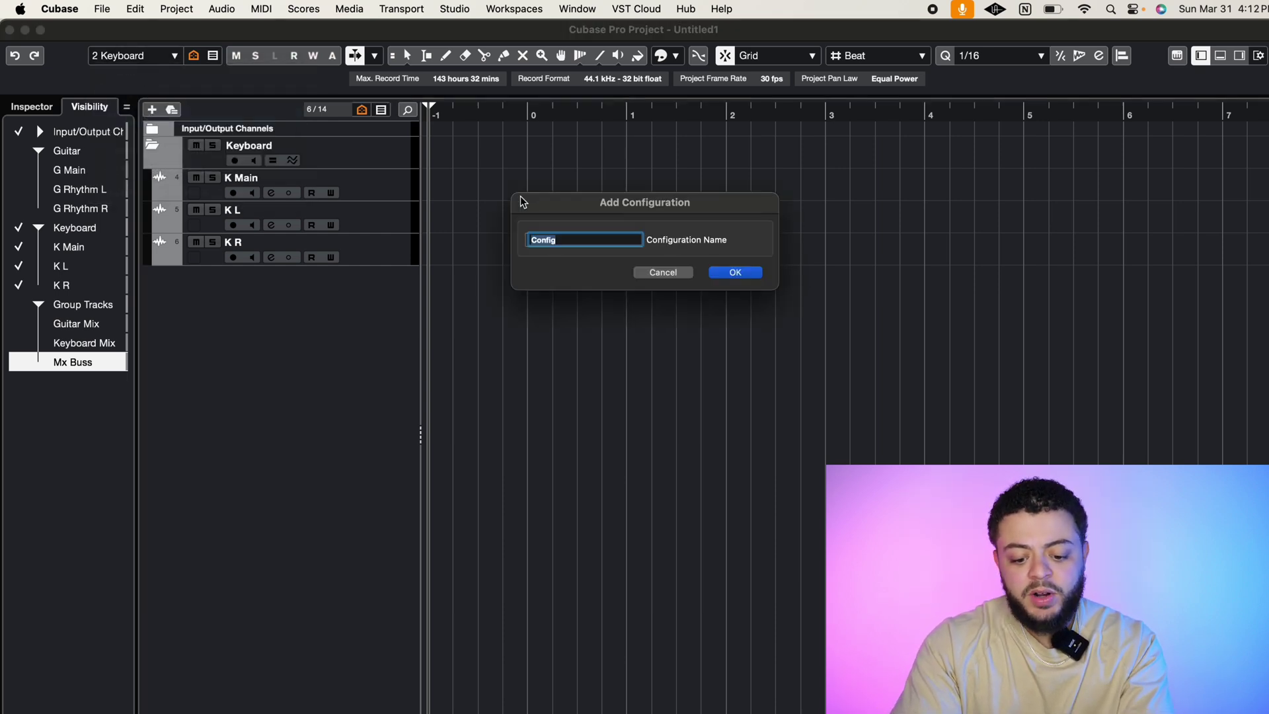
# - Name the new configuration 'SubMixes' and save it with only Group Tracks (Guitar Mix, Keyboard Mix, Mx Buss) visible
pyautogui.write('SubMiz')
pyautogui.press('BackSpace')
pyautogui.write('xes')
pyautogui.press('Return')
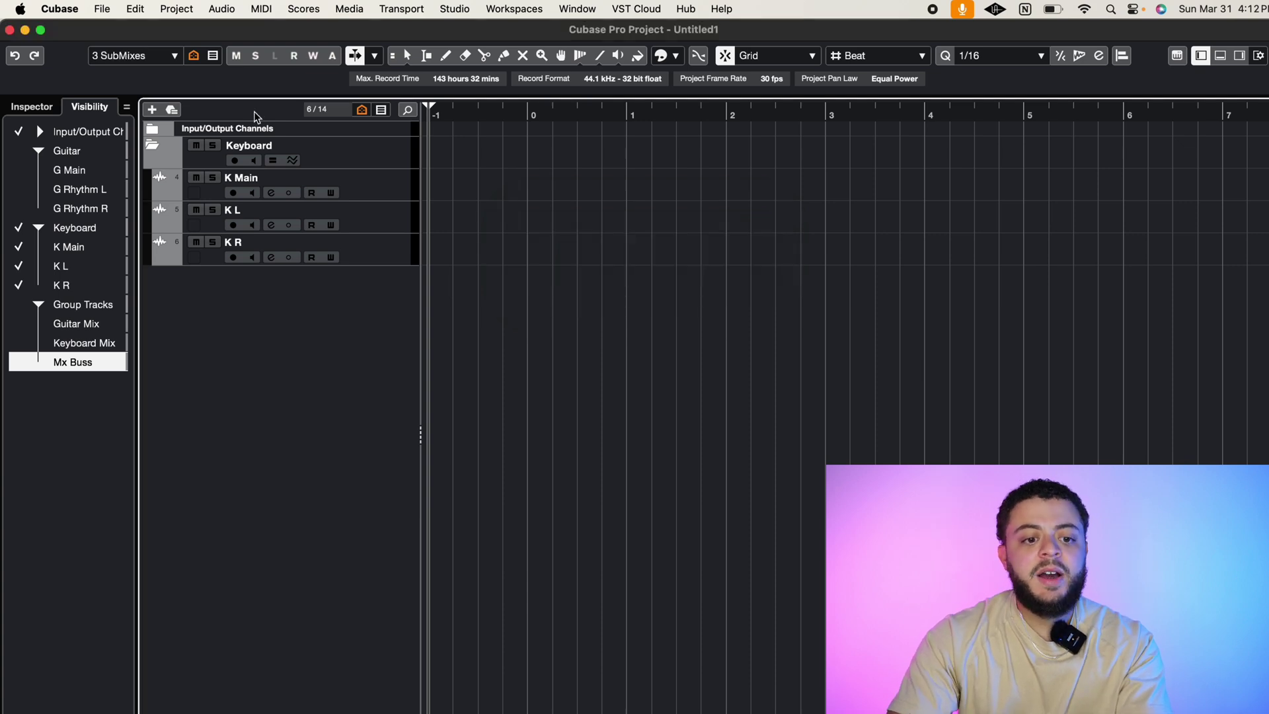
pyautogui.click(19, 227)
pyautogui.click(20, 304)
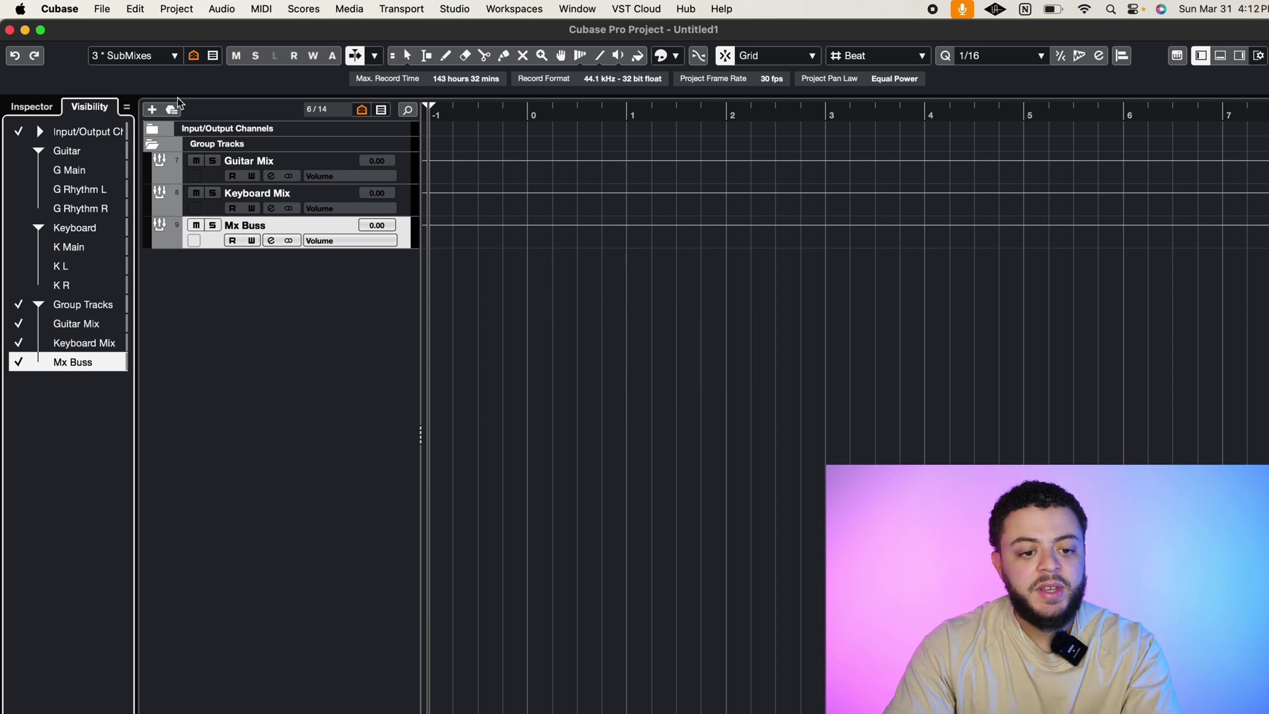
pyautogui.click(149, 56)
pyautogui.click(149, 150)
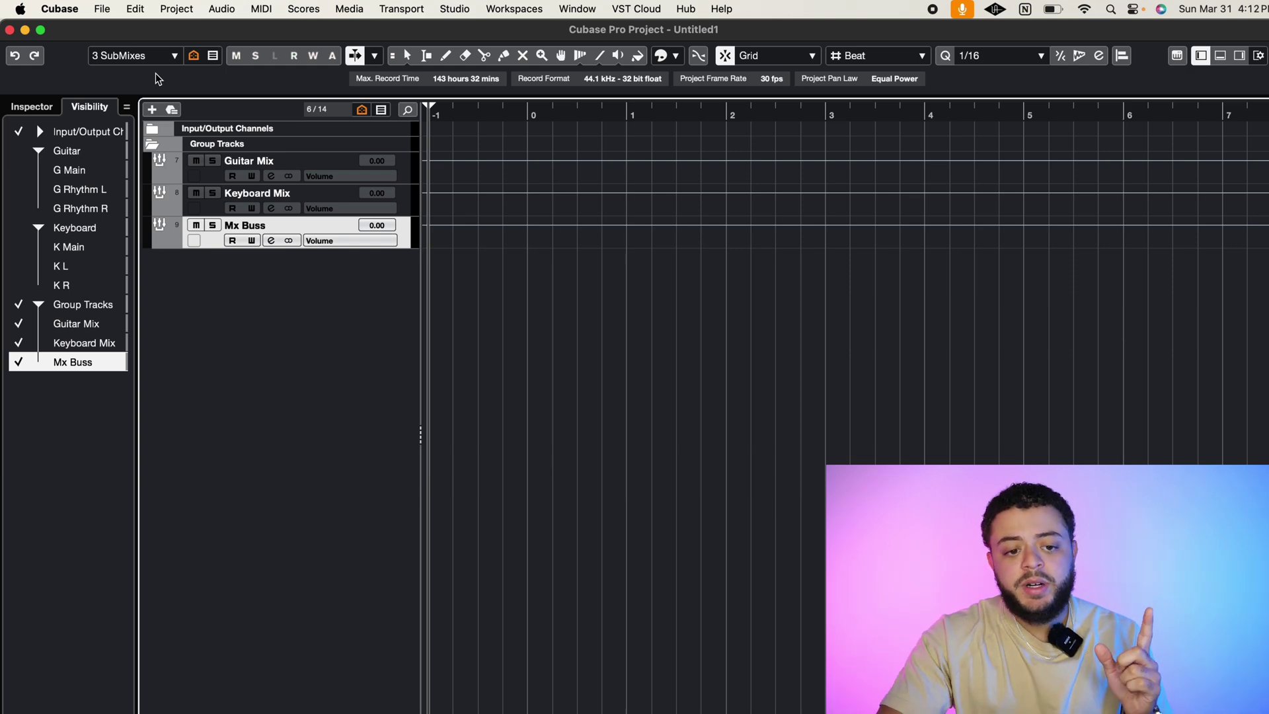
pyautogui.click(137, 9)
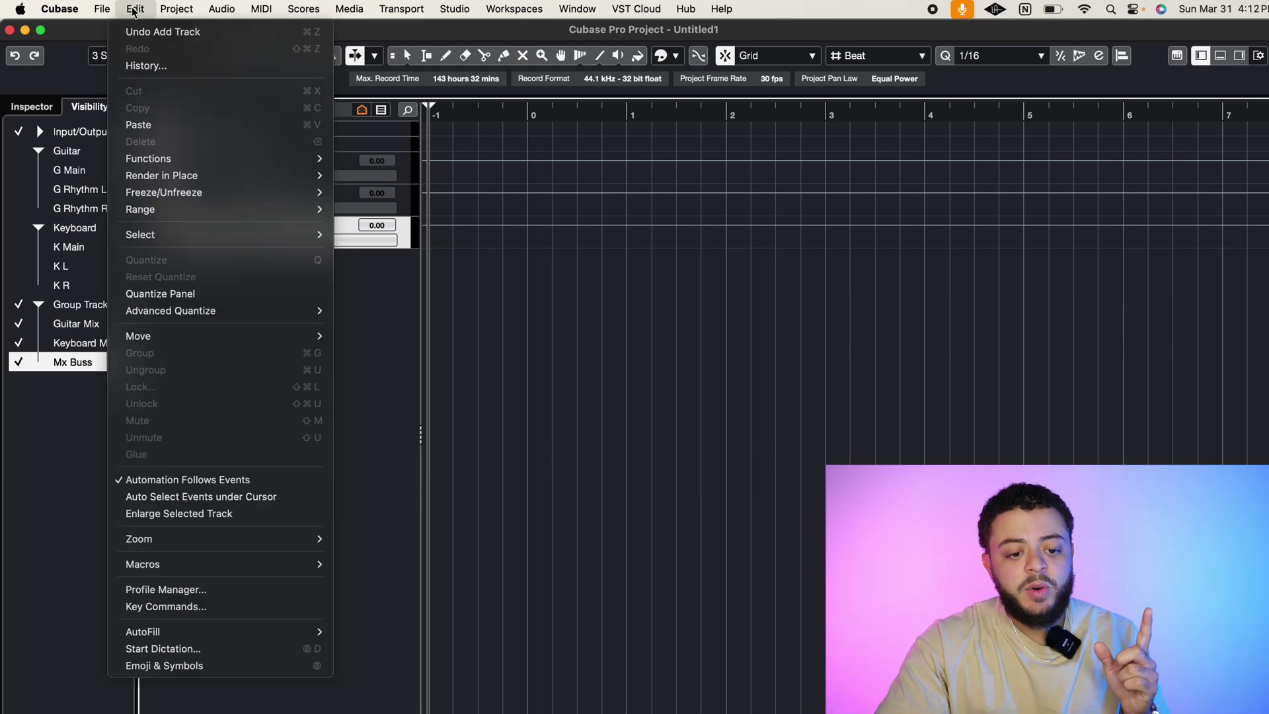
# - In Key Commands, give Visibility Configuration 3 the shortcut Cmd+Option+3 and close the window
pyautogui.click(190, 607)
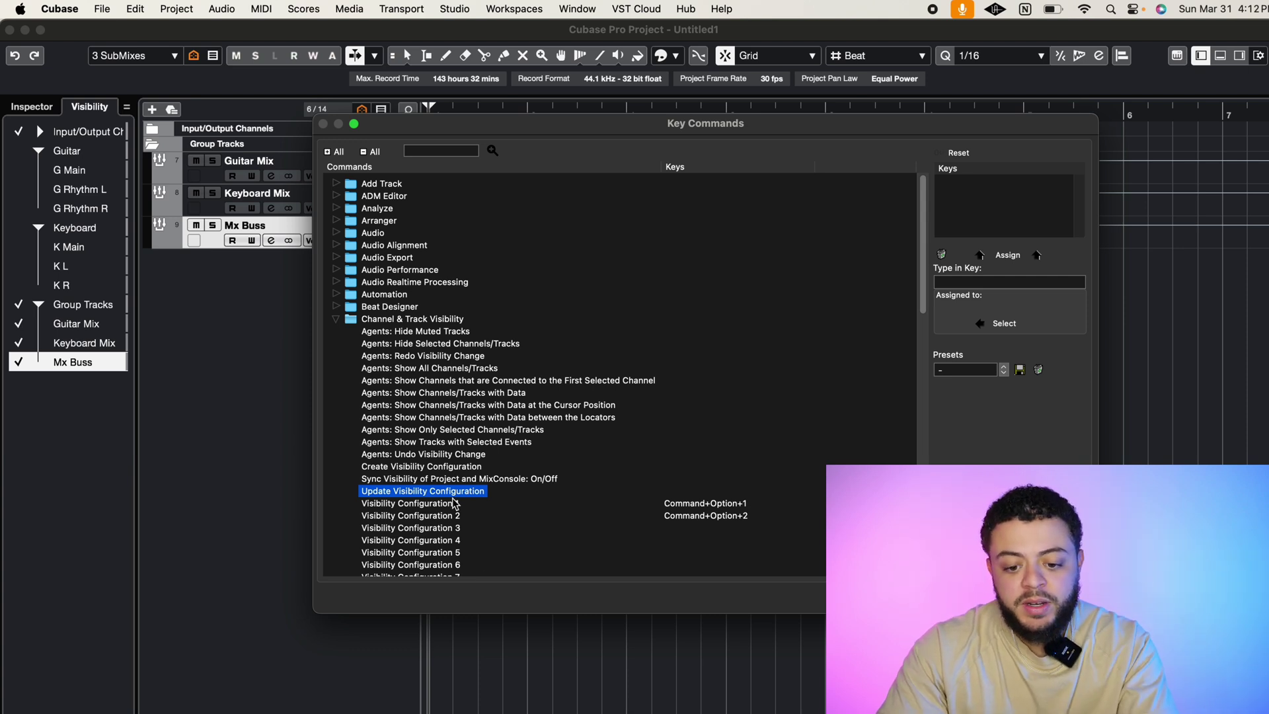
pyautogui.scroll(-1, 573, 490)
pyautogui.scroll(-1, 573, 490)
pyautogui.click(456, 476)
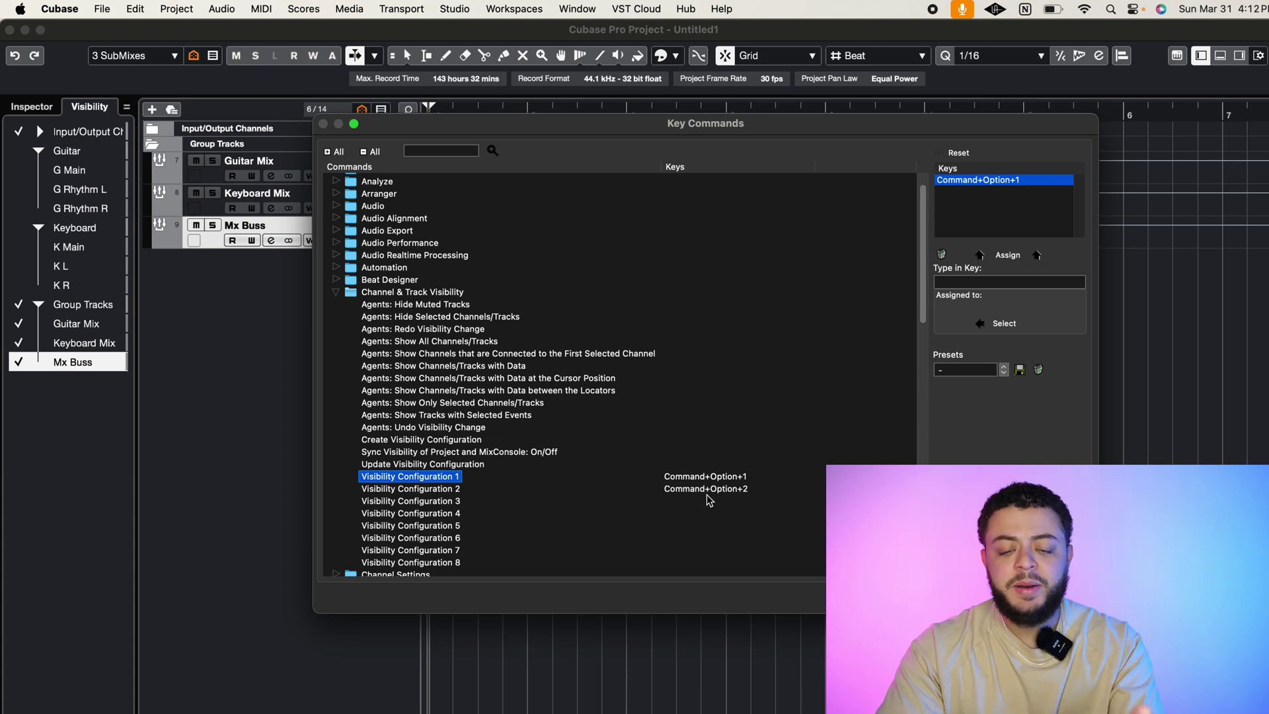
pyautogui.click(434, 503)
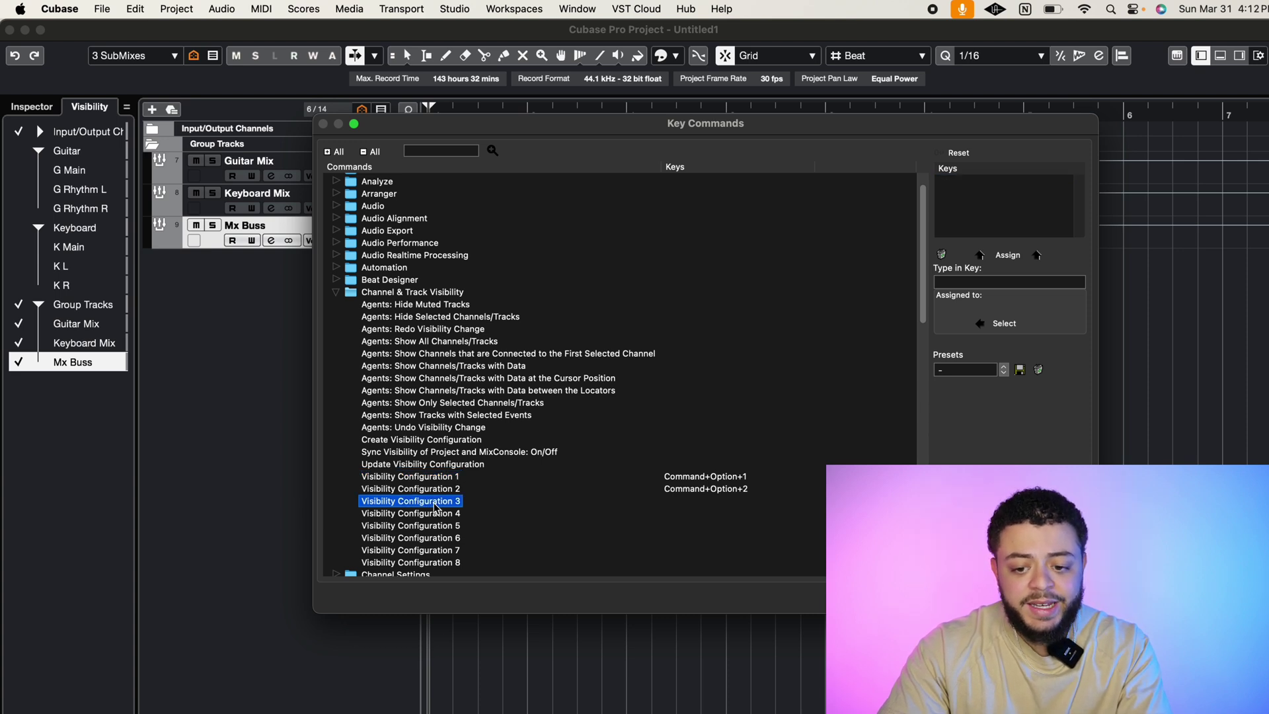
pyautogui.click(1030, 285)
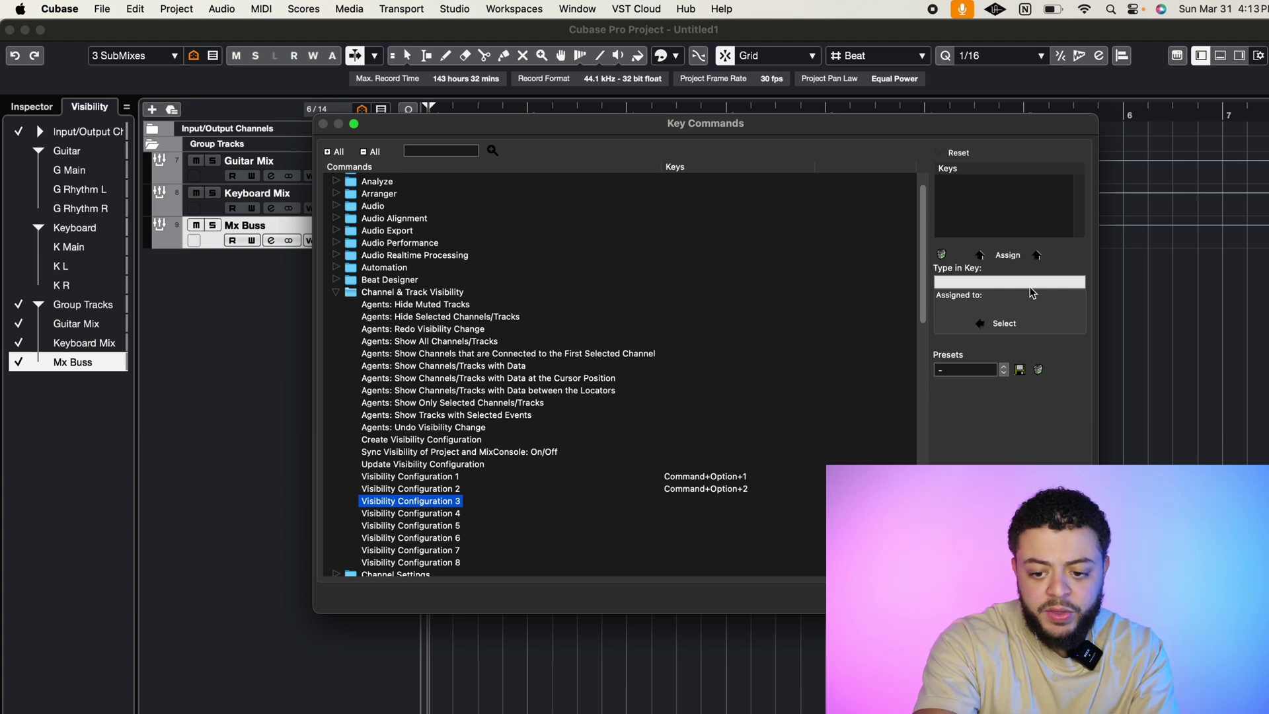
pyautogui.press('cmd+alt+3')
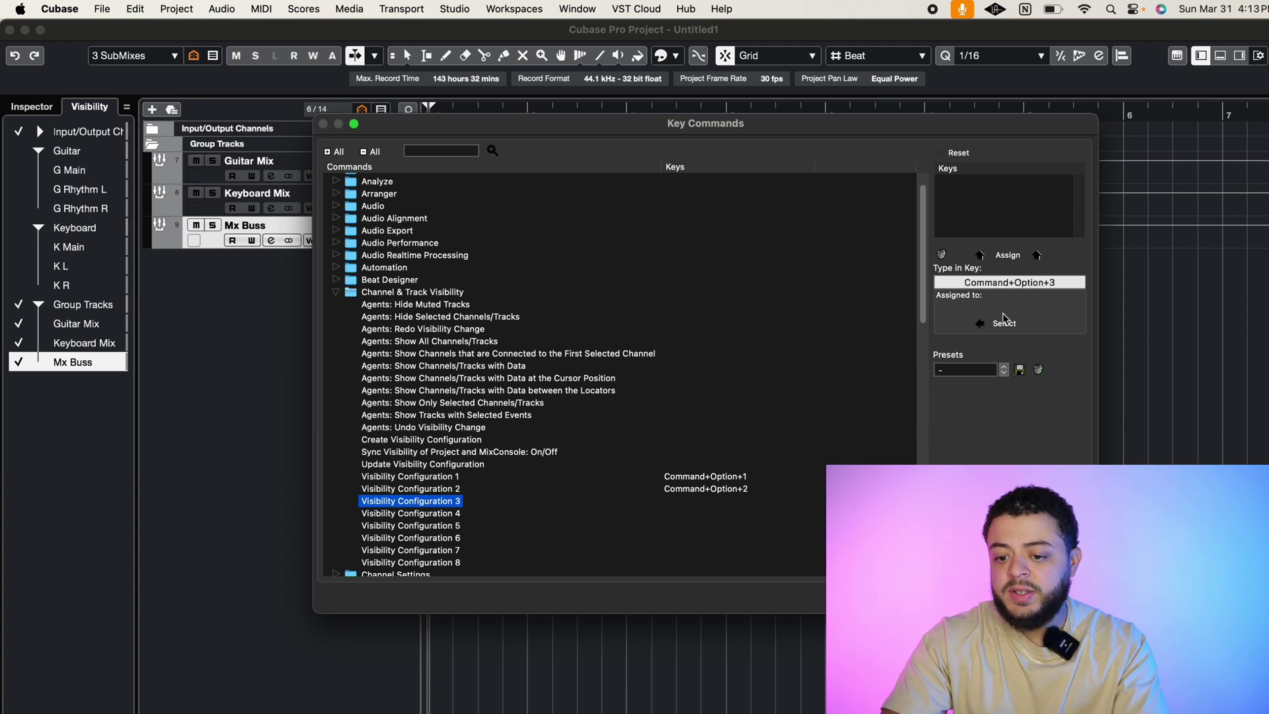
pyautogui.click(1010, 257)
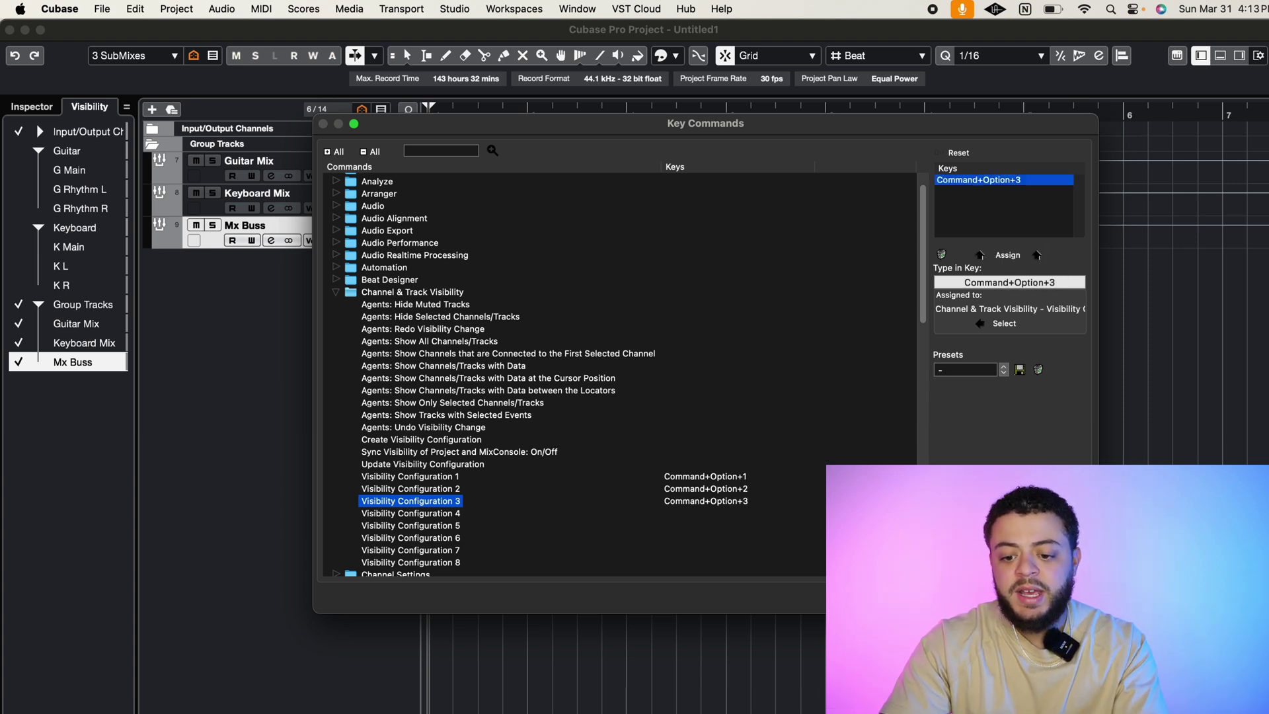
pyautogui.press('Return')
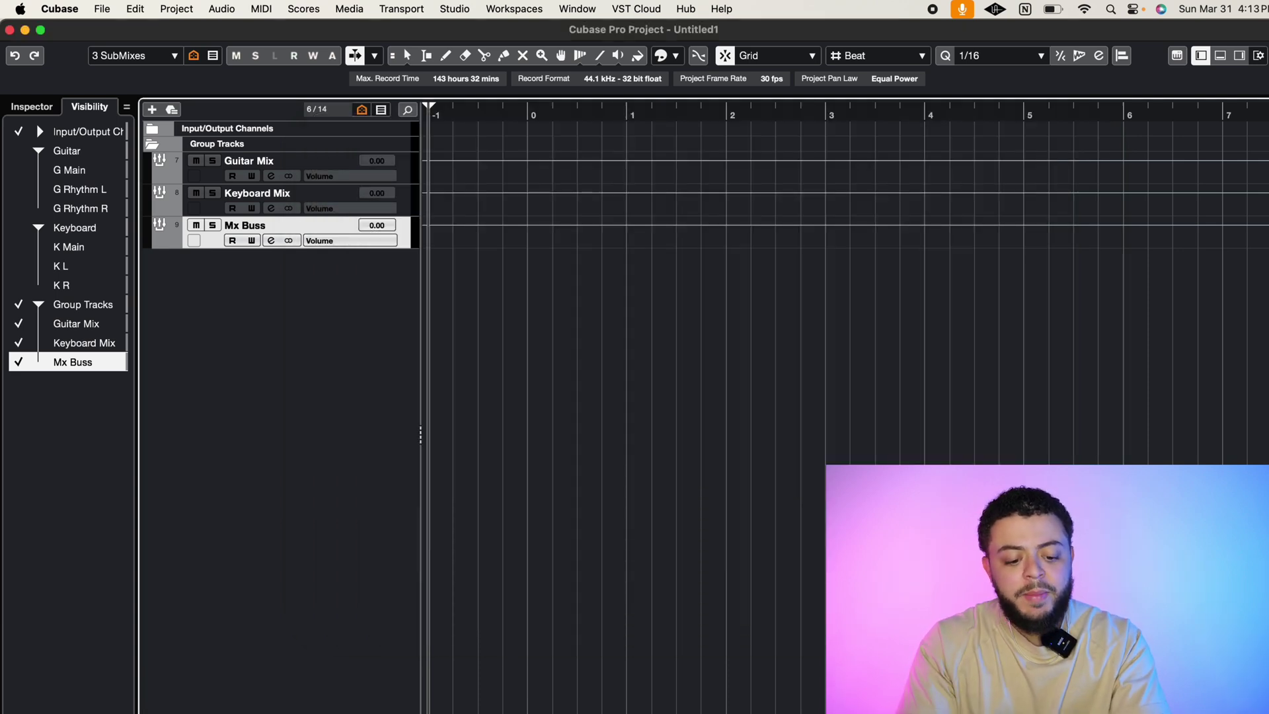
pyautogui.press('super+alt+1')
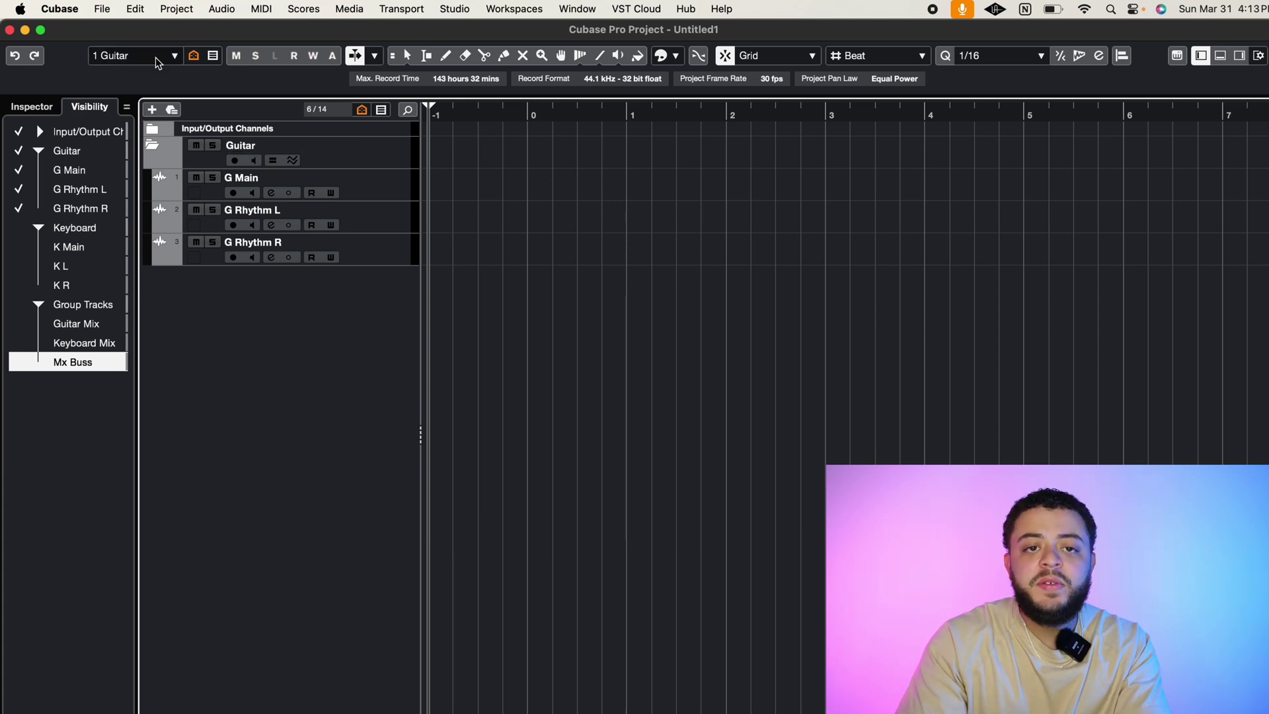
pyautogui.press('super+alt+2')
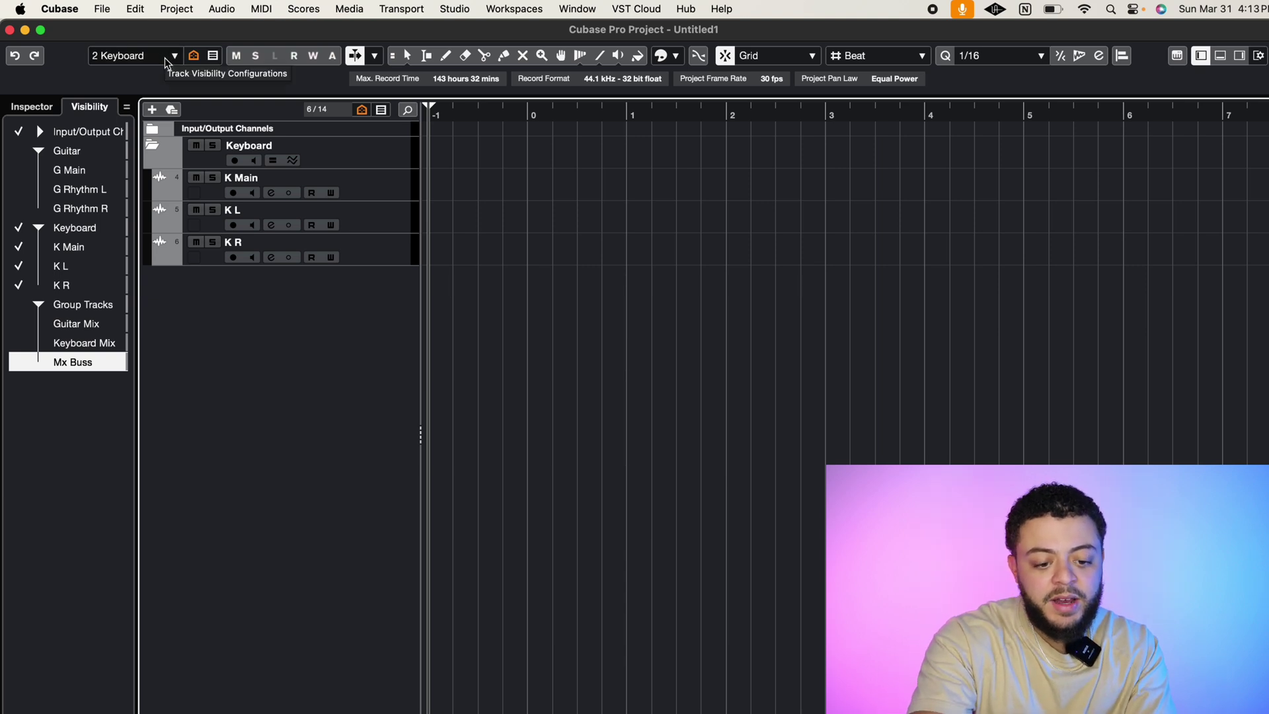
pyautogui.press('super+alt+3')
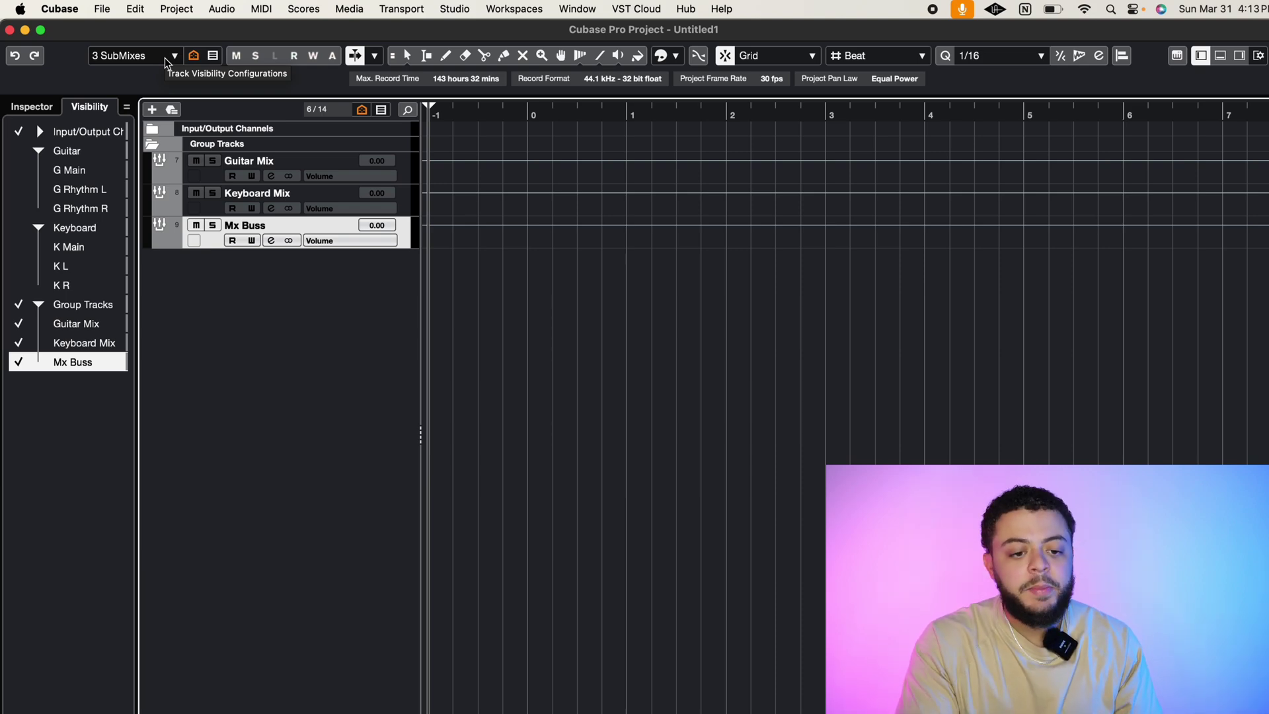
# - Switch to the Finder Desktop window and step down to the next screenshot file
pyautogui.press('super+Tab')
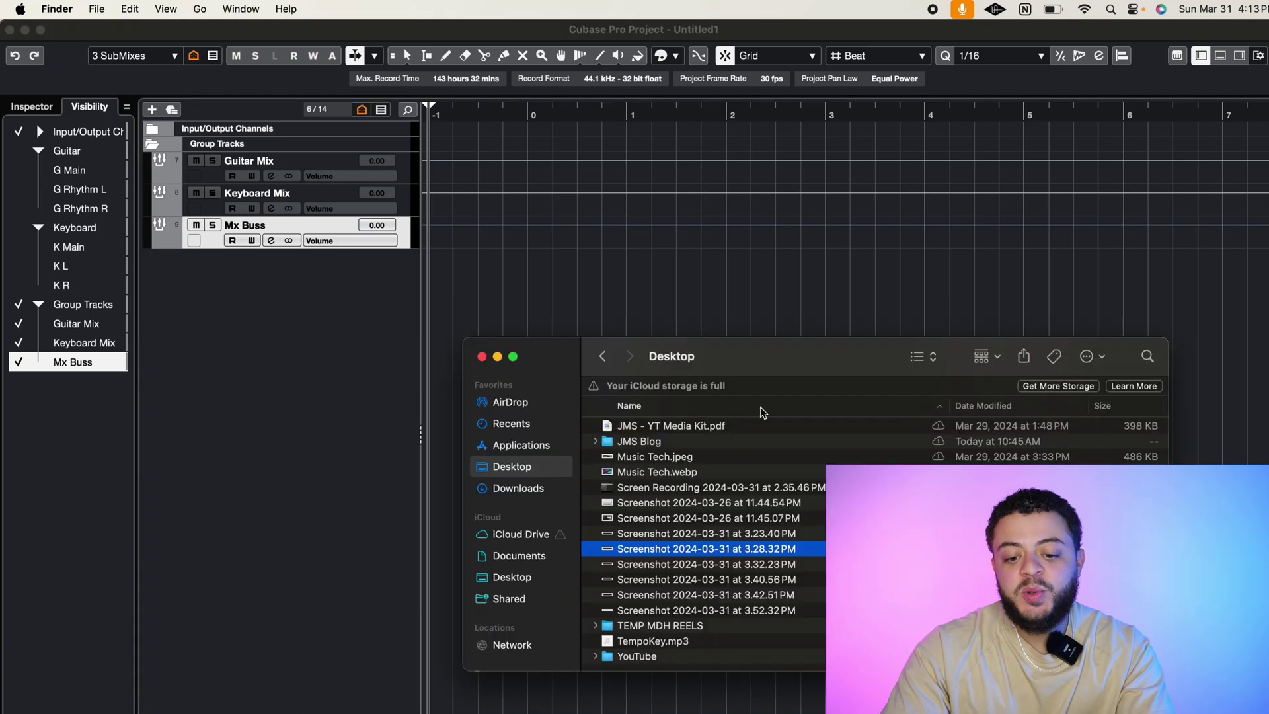
pyautogui.press('Down')
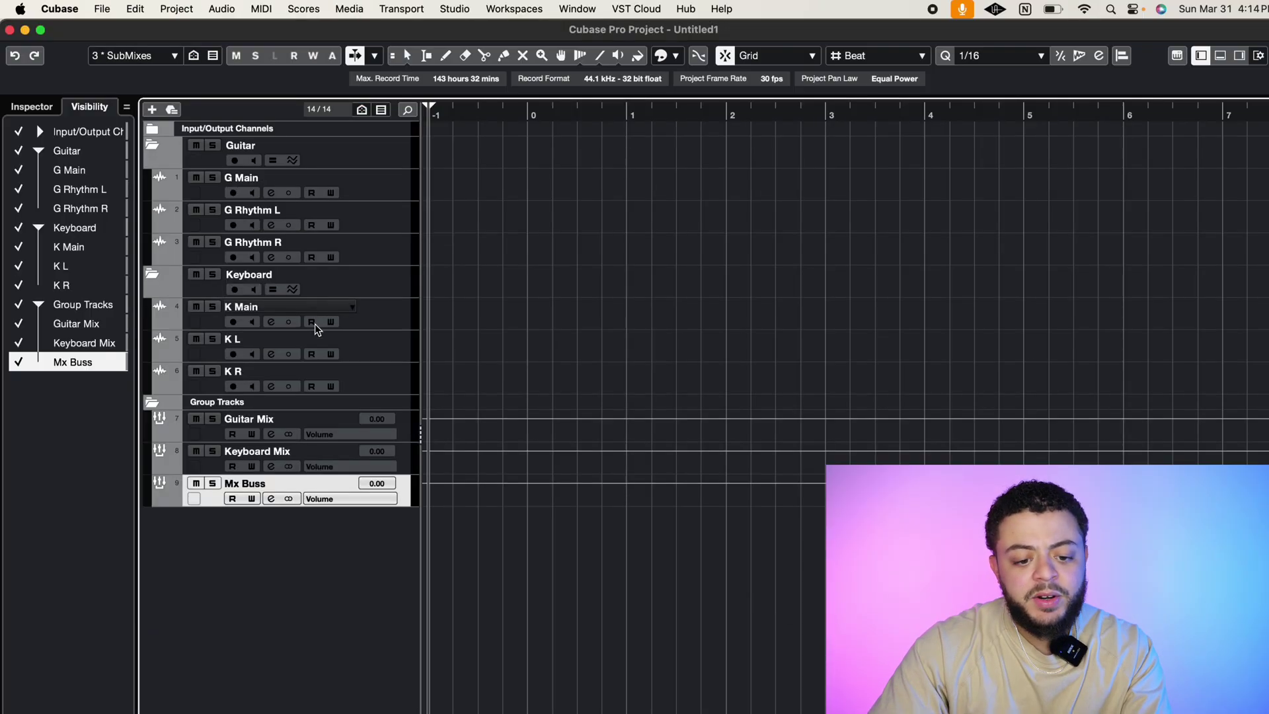
# - Select every track in the project and remove them all
pyautogui.keyDown('shift'); pyautogui.click(394, 186); pyautogui.keyUp('shift')
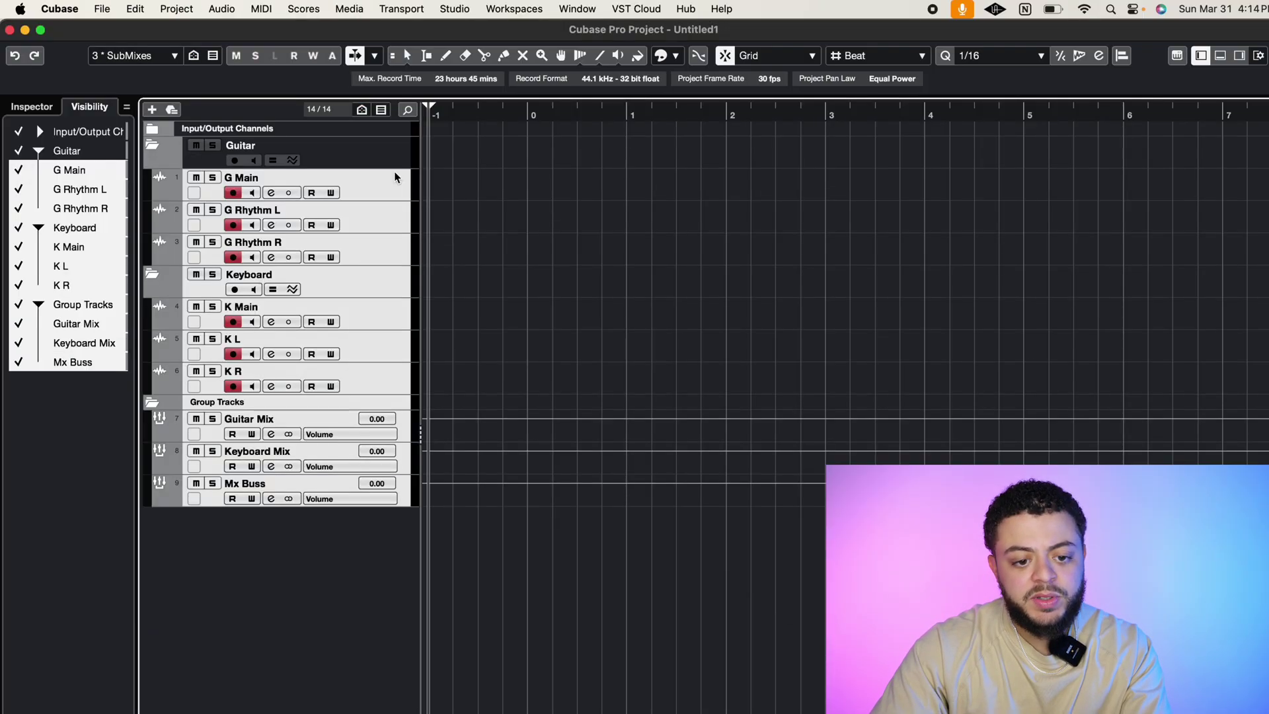
pyautogui.keyDown('shift'); pyautogui.click(396, 149); pyautogui.keyUp('shift')
pyautogui.rightClick(395, 144)
pyautogui.click(459, 209)
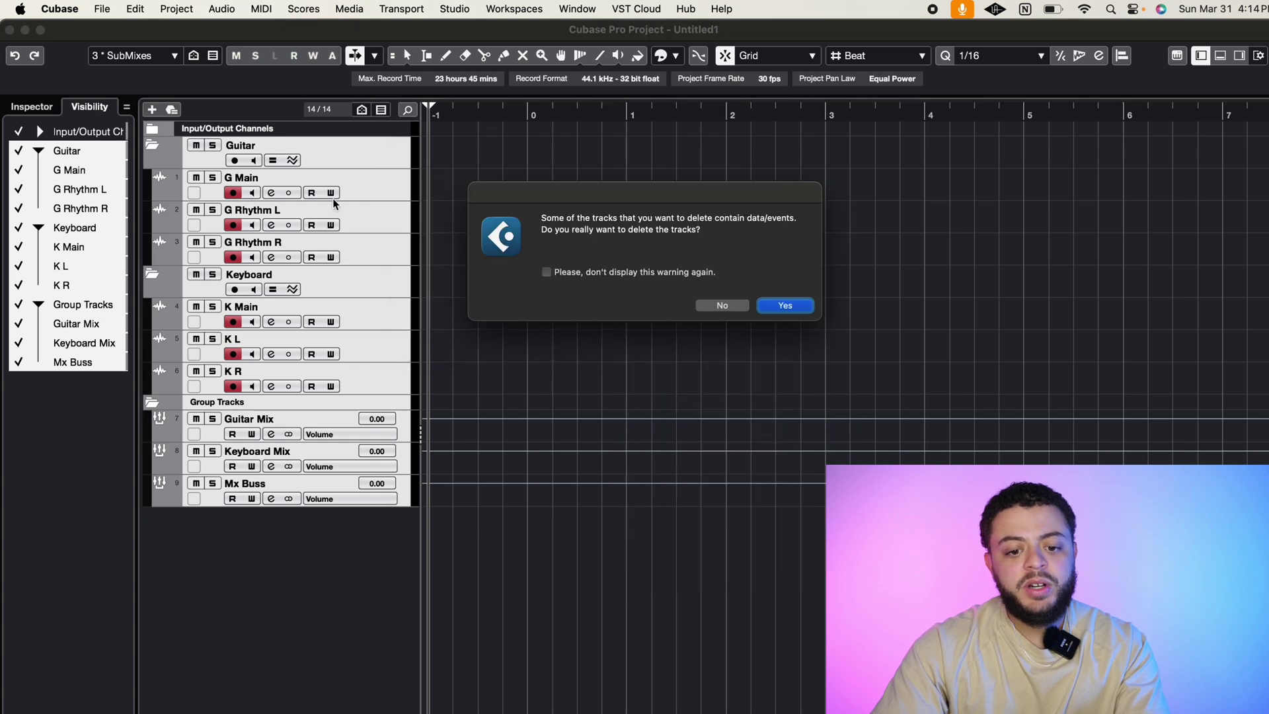
pyautogui.click(786, 305)
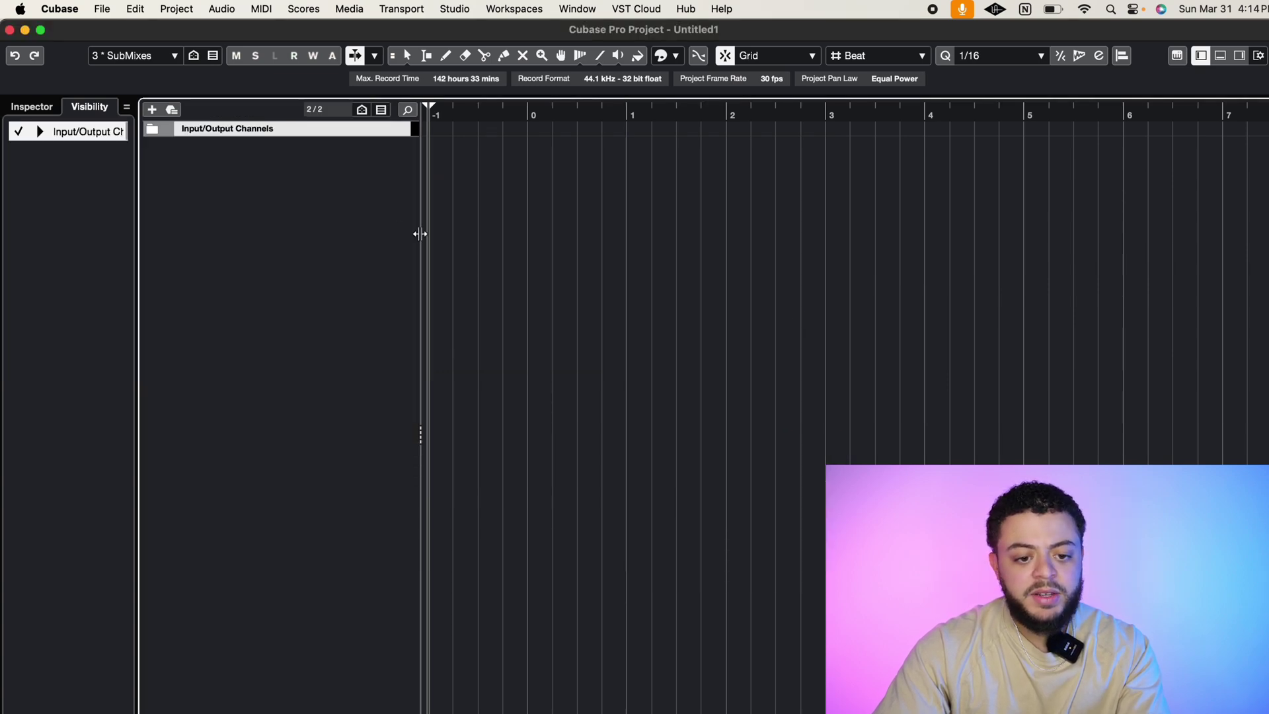
# - Add an audio track named VOX and record a short VOX_01 clip on it
pyautogui.rightClick(380, 212)
pyautogui.click(449, 222)
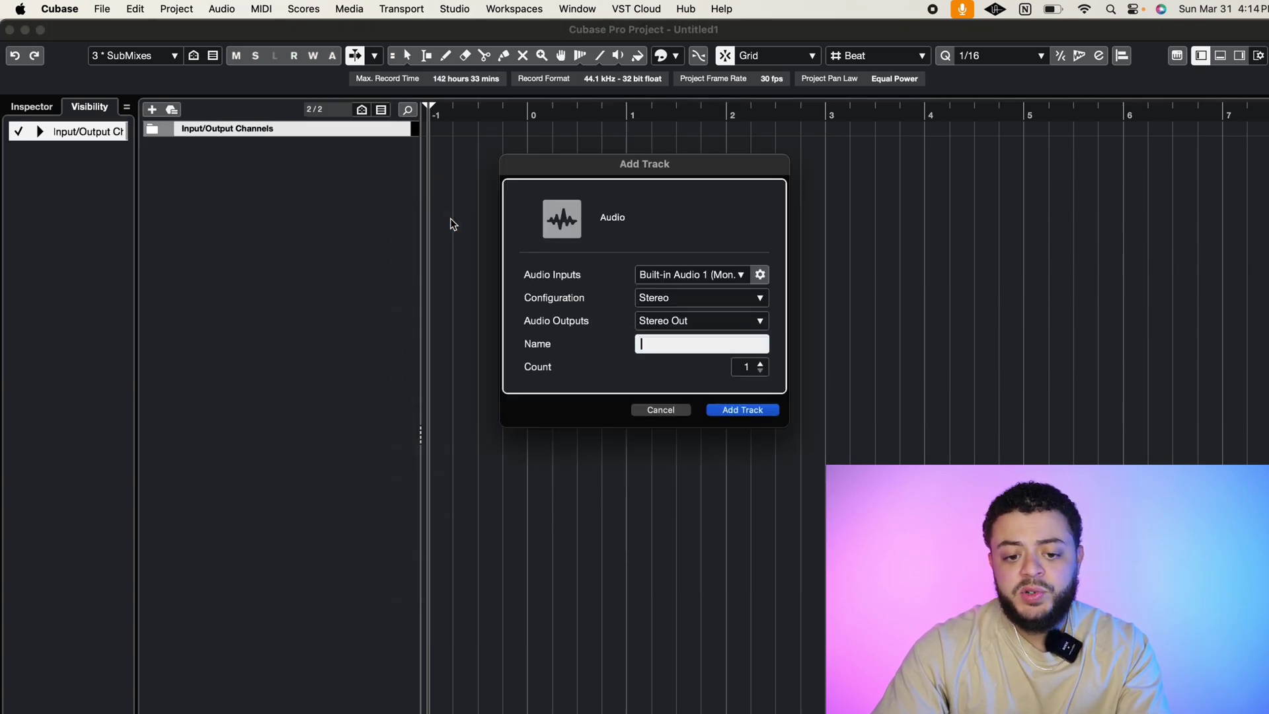
pyautogui.write('VOX')
pyautogui.press('Return')
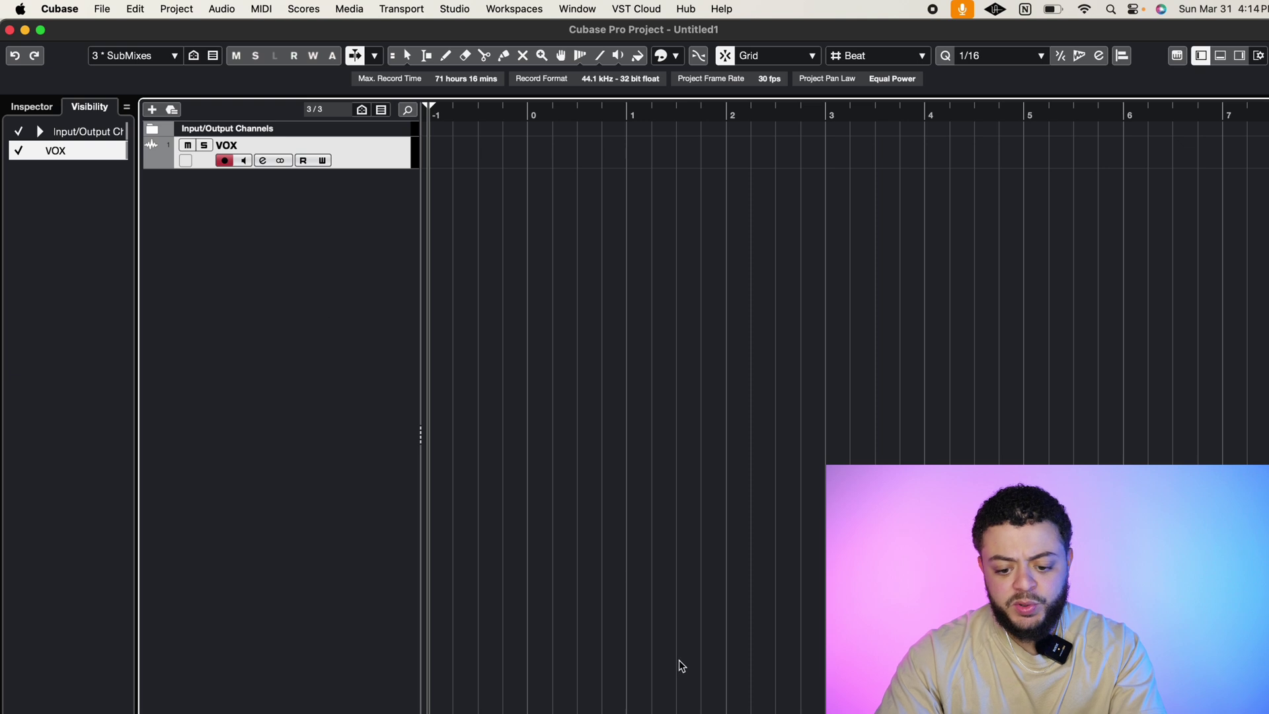
pyautogui.press('KP_Multiply')
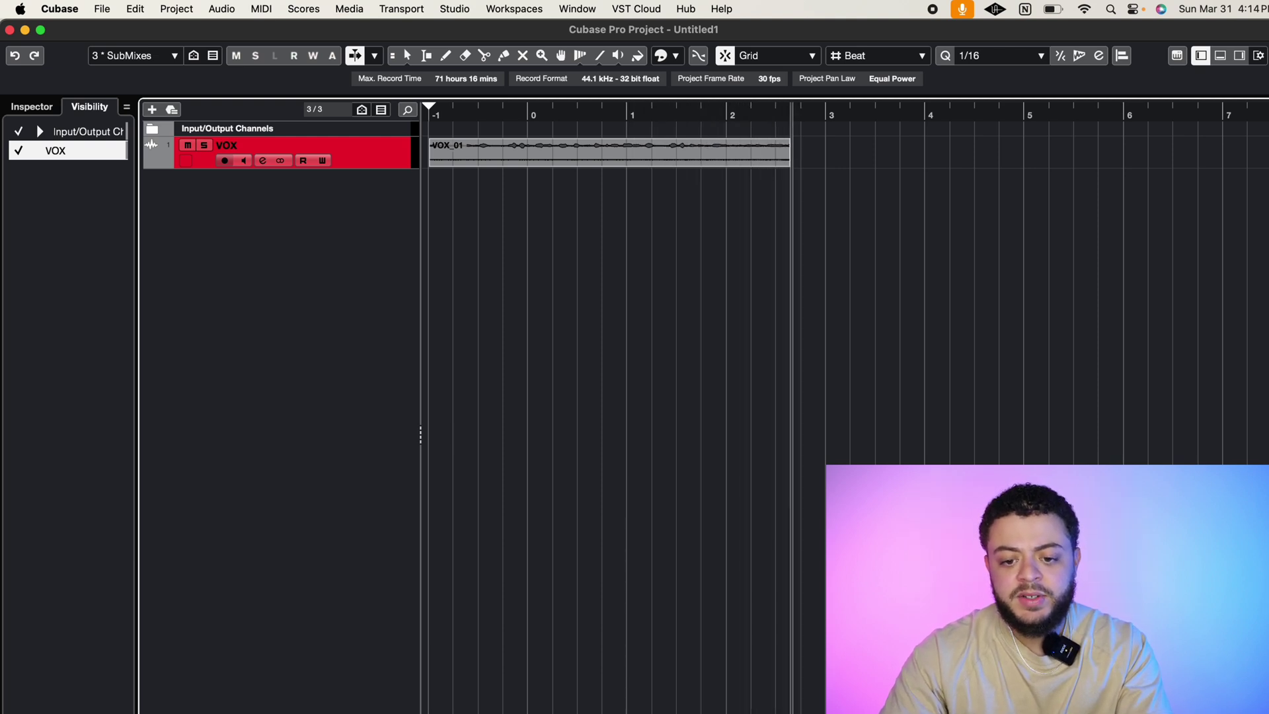
pyautogui.press('space')
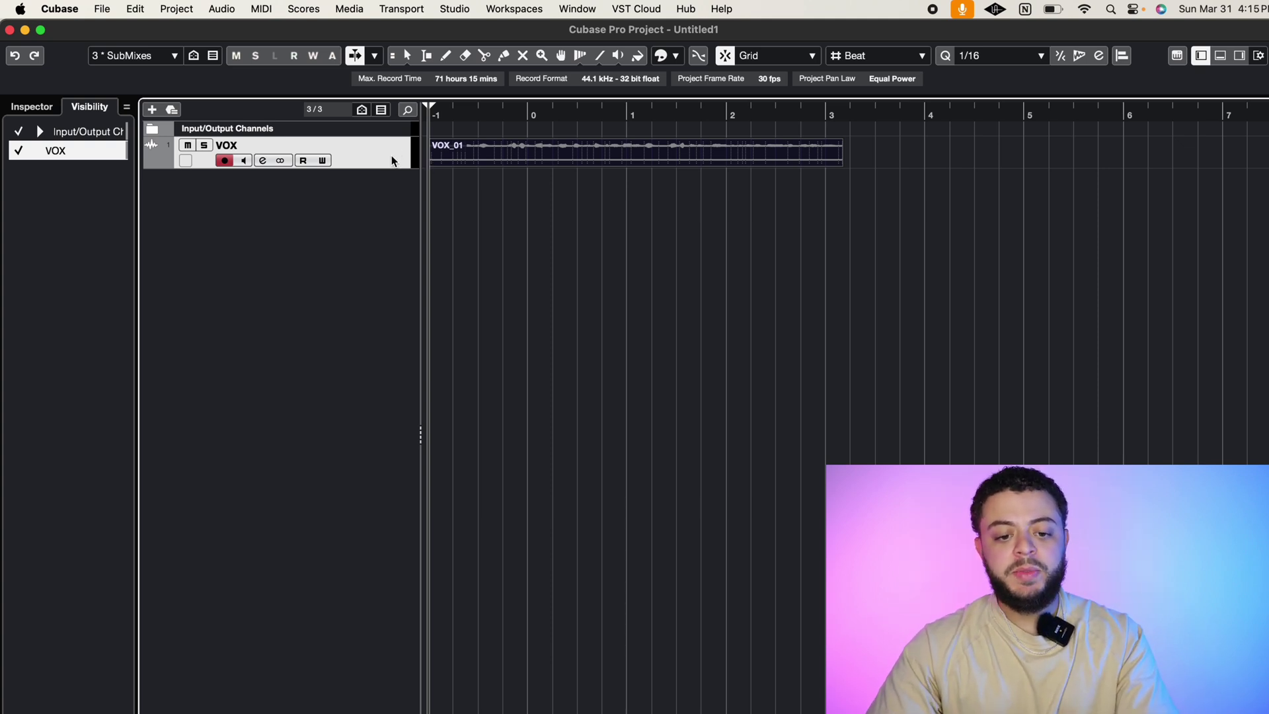
# - Make the VOX track taller so the VOX_01 waveform is larger
pyautogui.click(454, 162)
pyautogui.moveTo(397, 169); pyautogui.dragTo(369, 337)
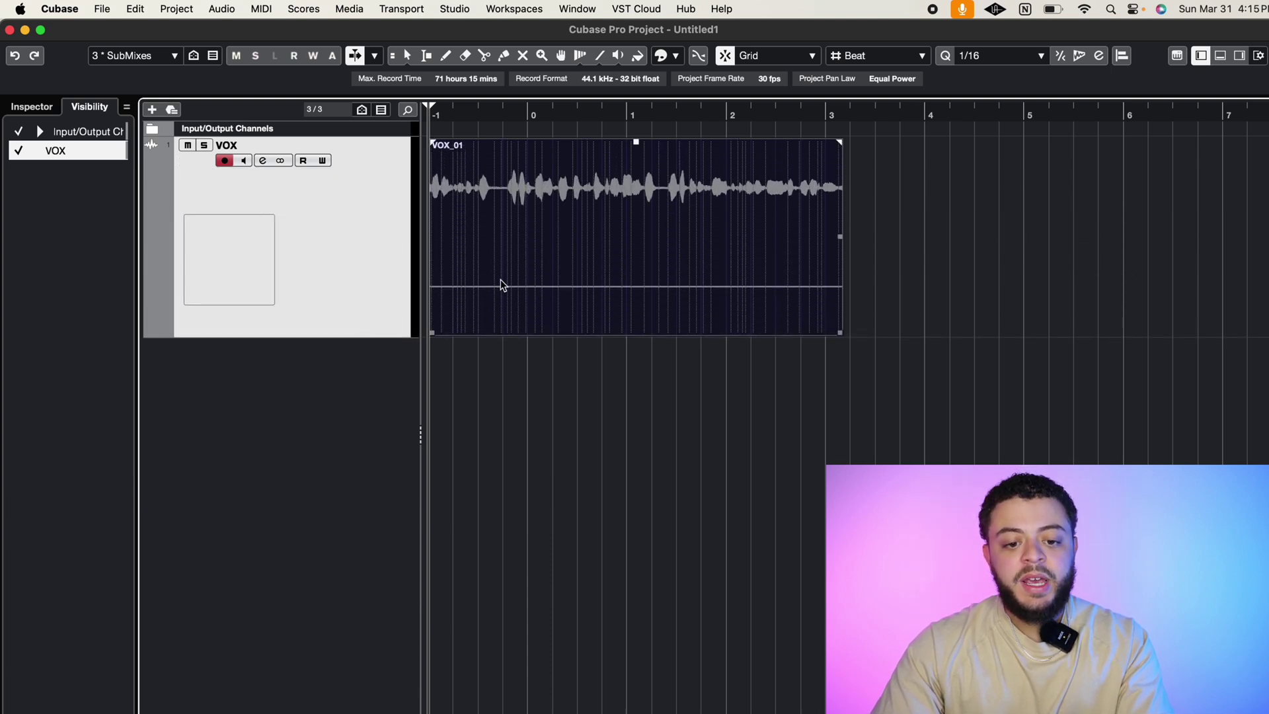
pyautogui.click(475, 378)
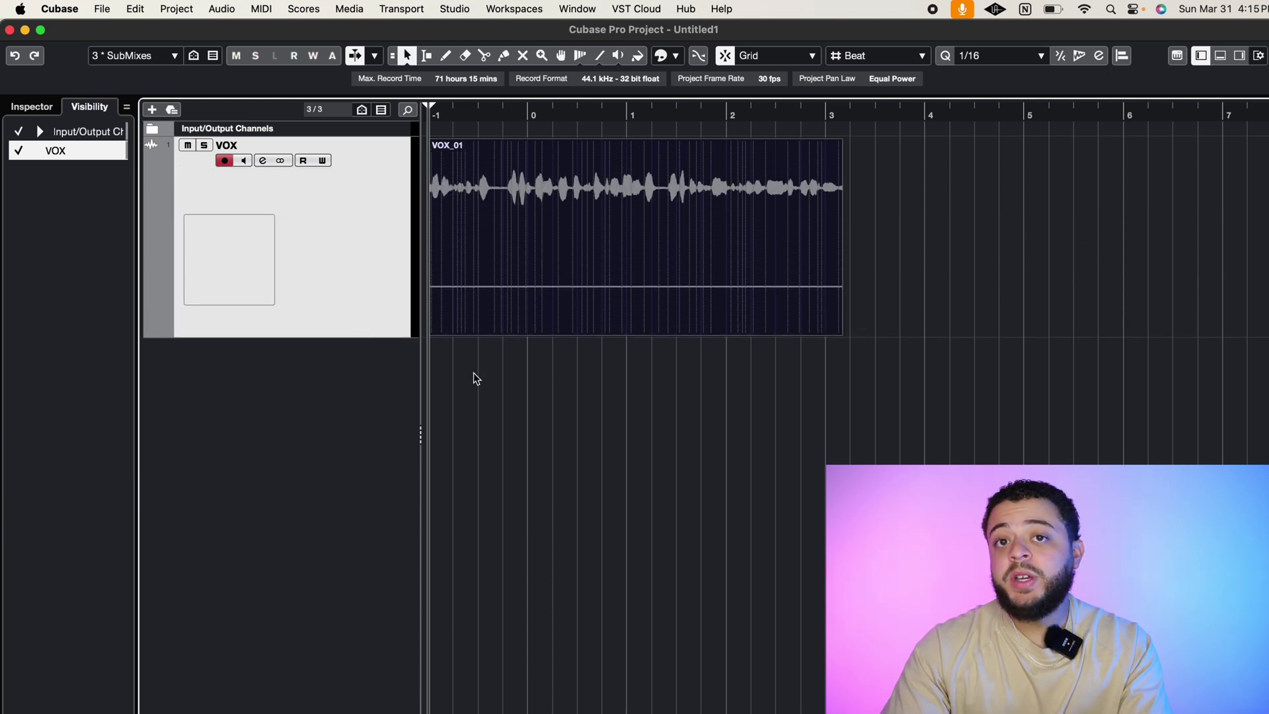
# - Apply the Reverse offline process to the VOX_01 clip
pyautogui.rightClick(535, 268)
pyautogui.click(415, 421)
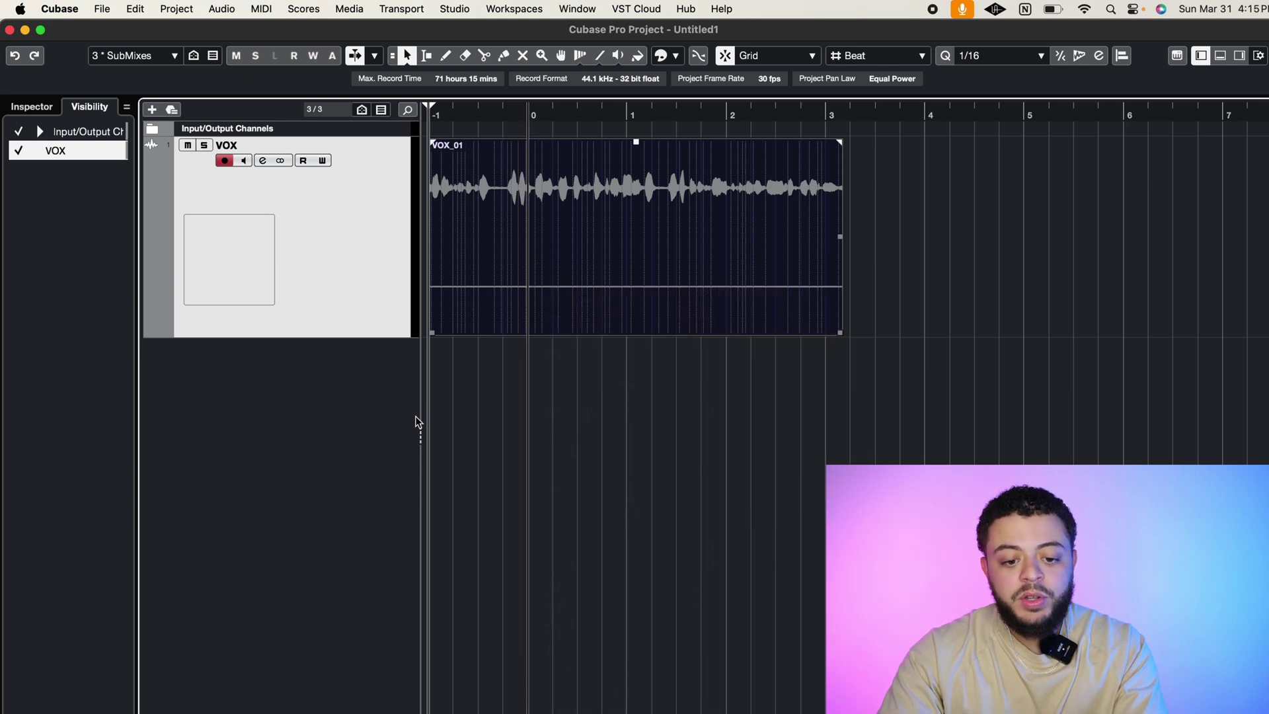
pyautogui.click(230, 9)
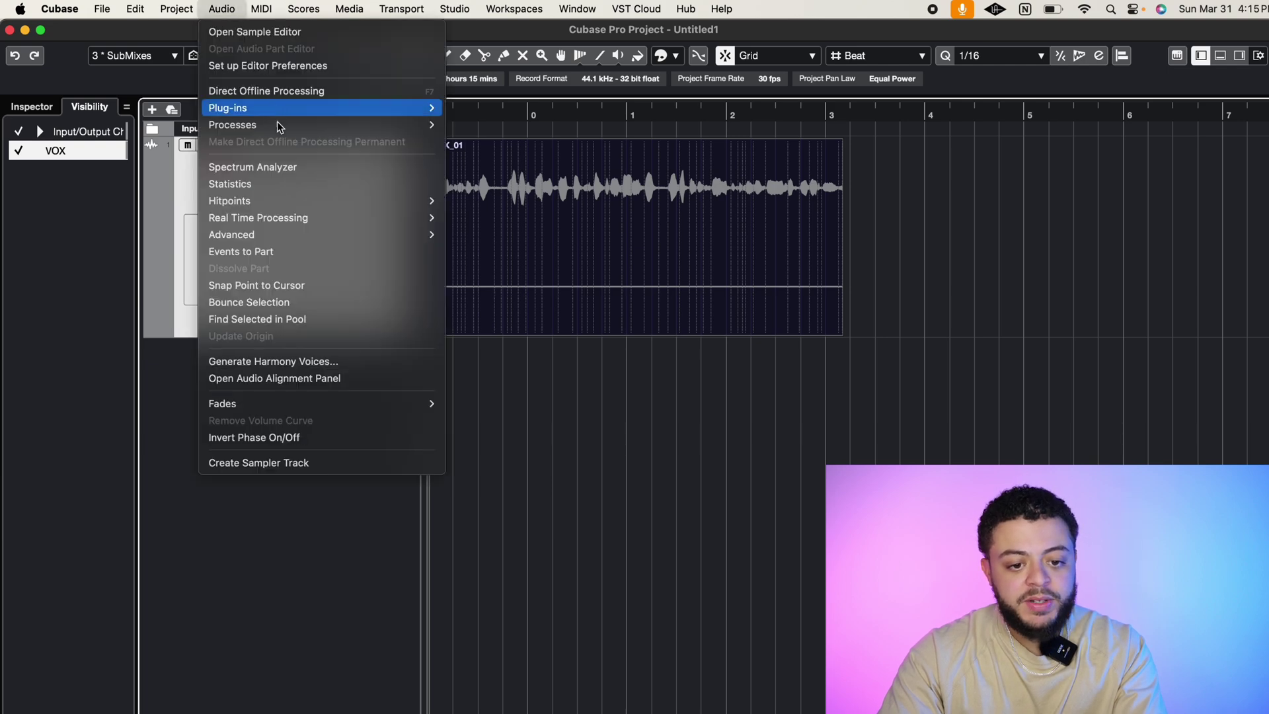
pyautogui.moveTo(349, 125)
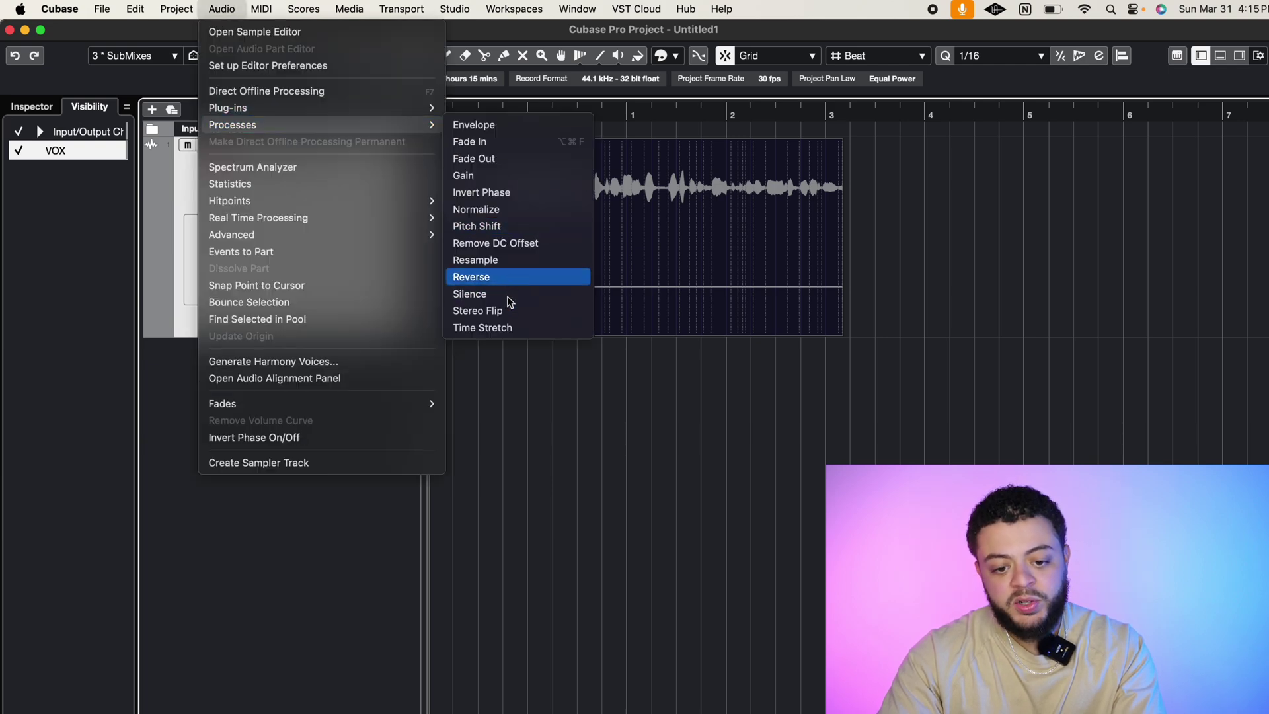
pyautogui.click(532, 370)
pyautogui.rightClick(507, 265)
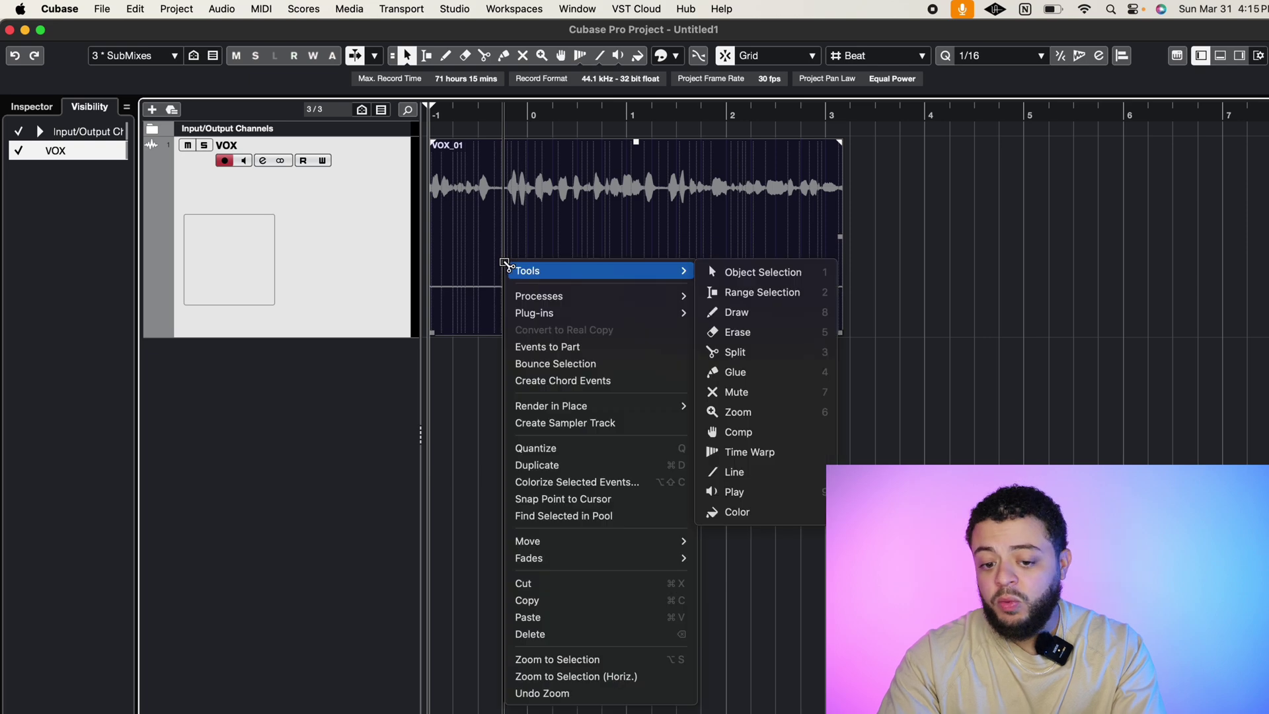
pyautogui.moveTo(580, 296)
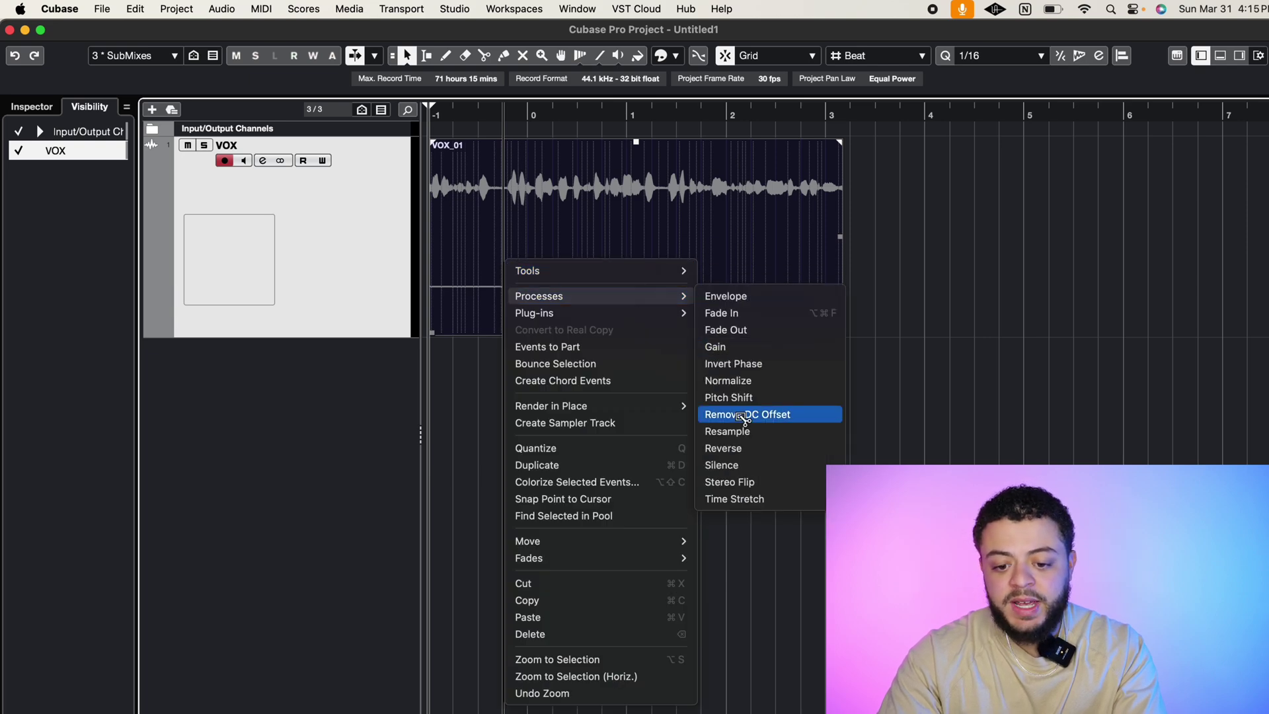
pyautogui.click(736, 449)
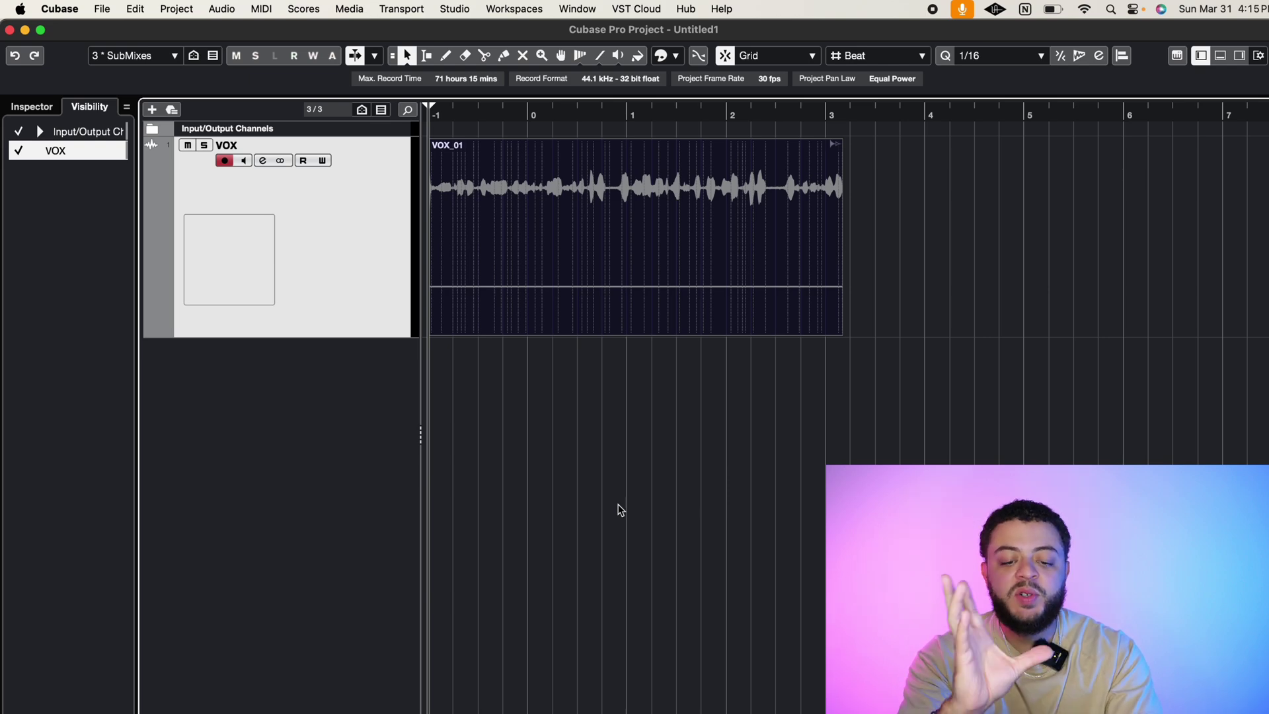
pyautogui.click(497, 324)
pyautogui.click(370, 313)
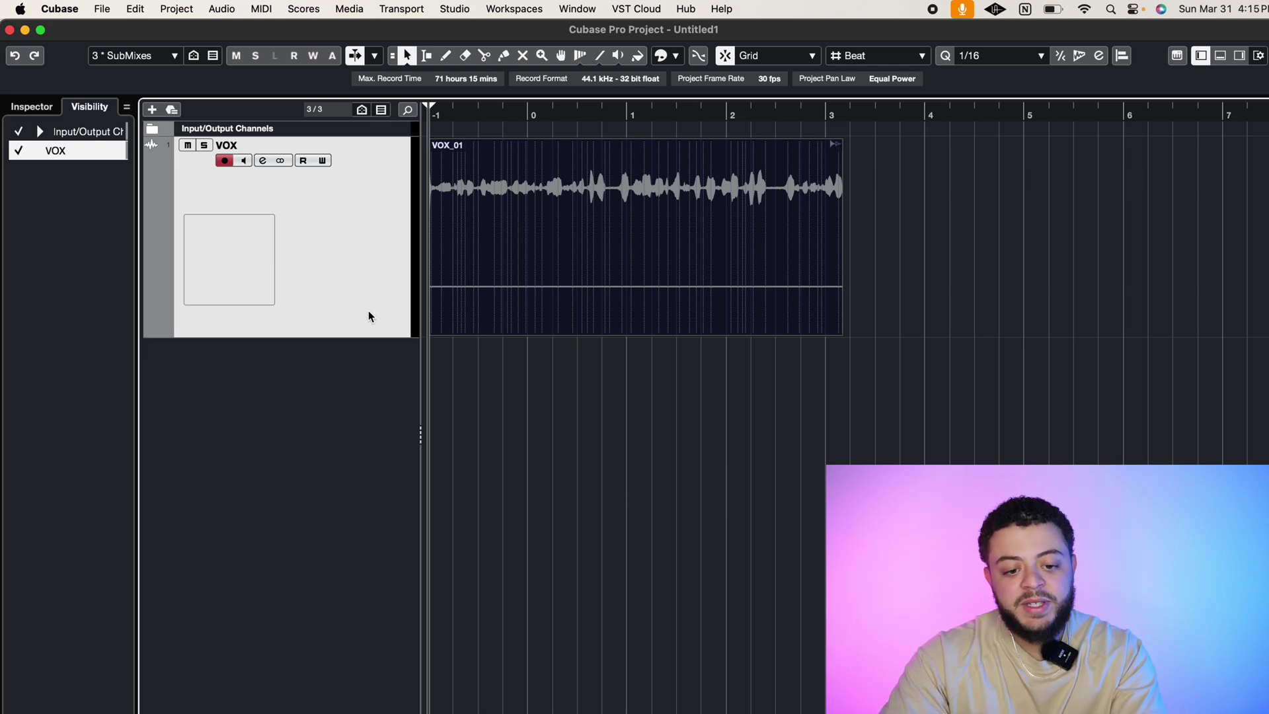
pyautogui.rightClick(368, 311)
# - Duplicate the VOX track into VOX (D), undoing an accidental split of its clip
pyautogui.click(403, 362)
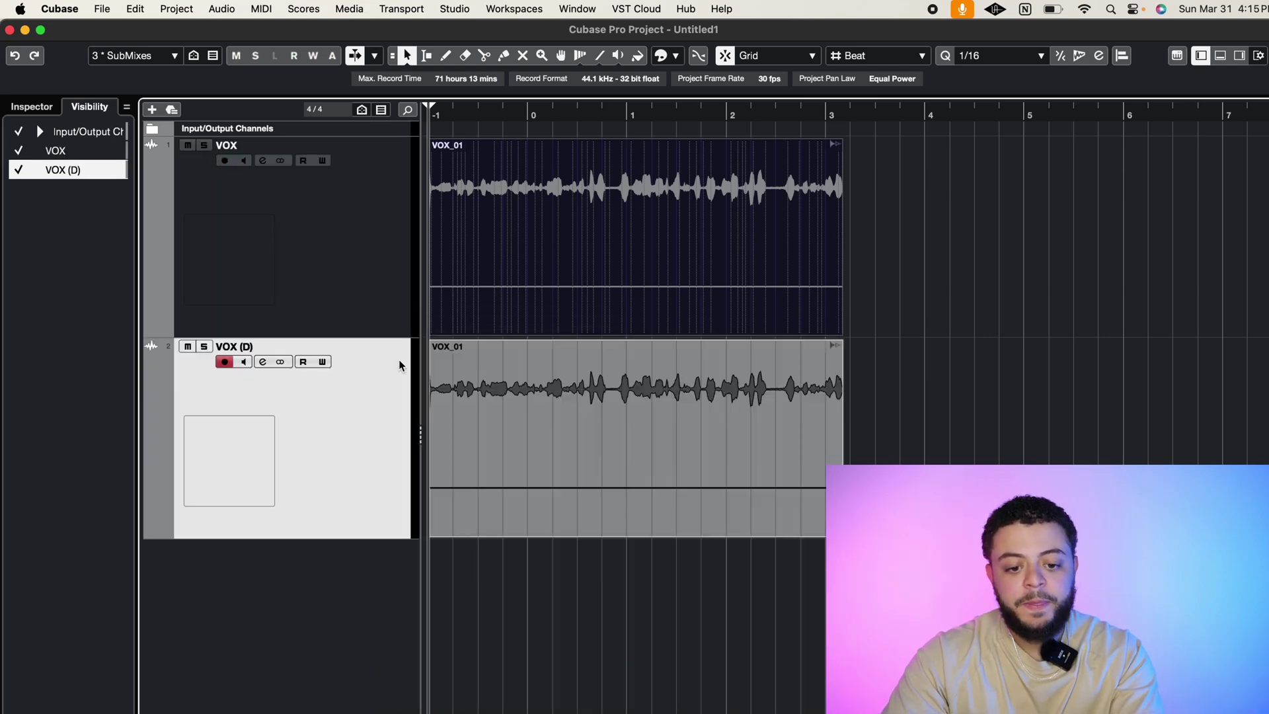
pyautogui.click(666, 394)
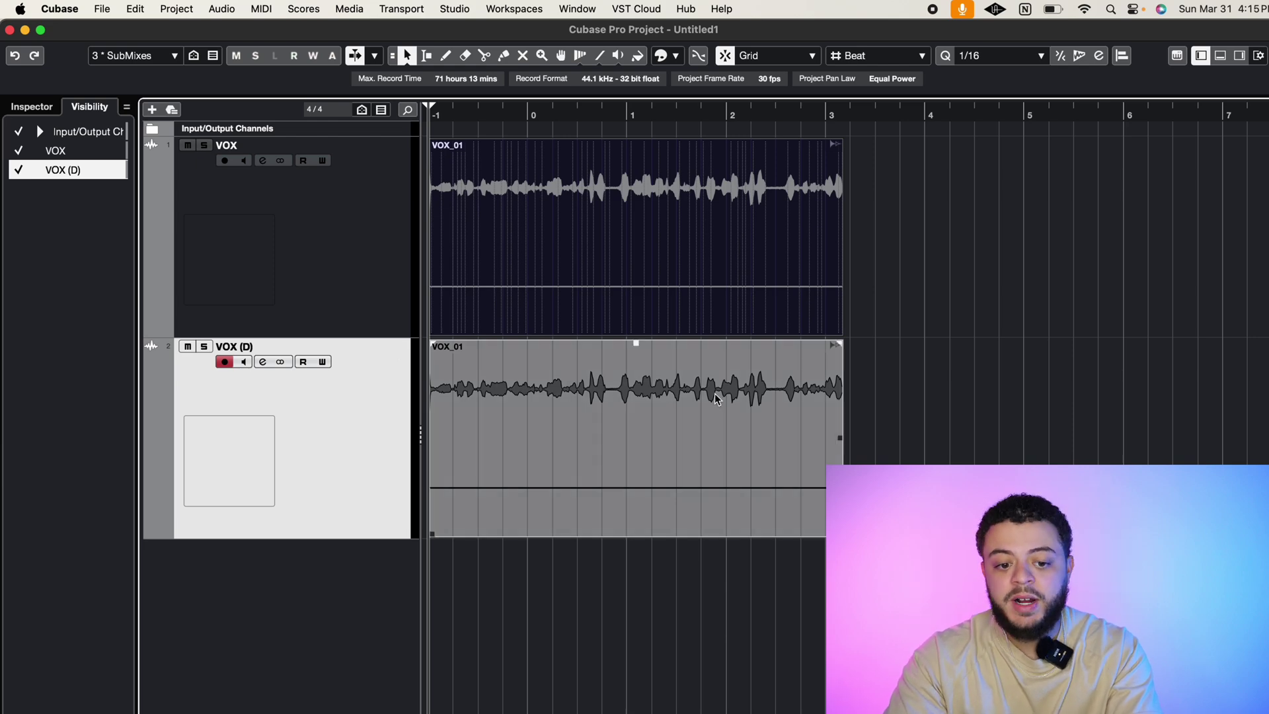
pyautogui.click(585, 387)
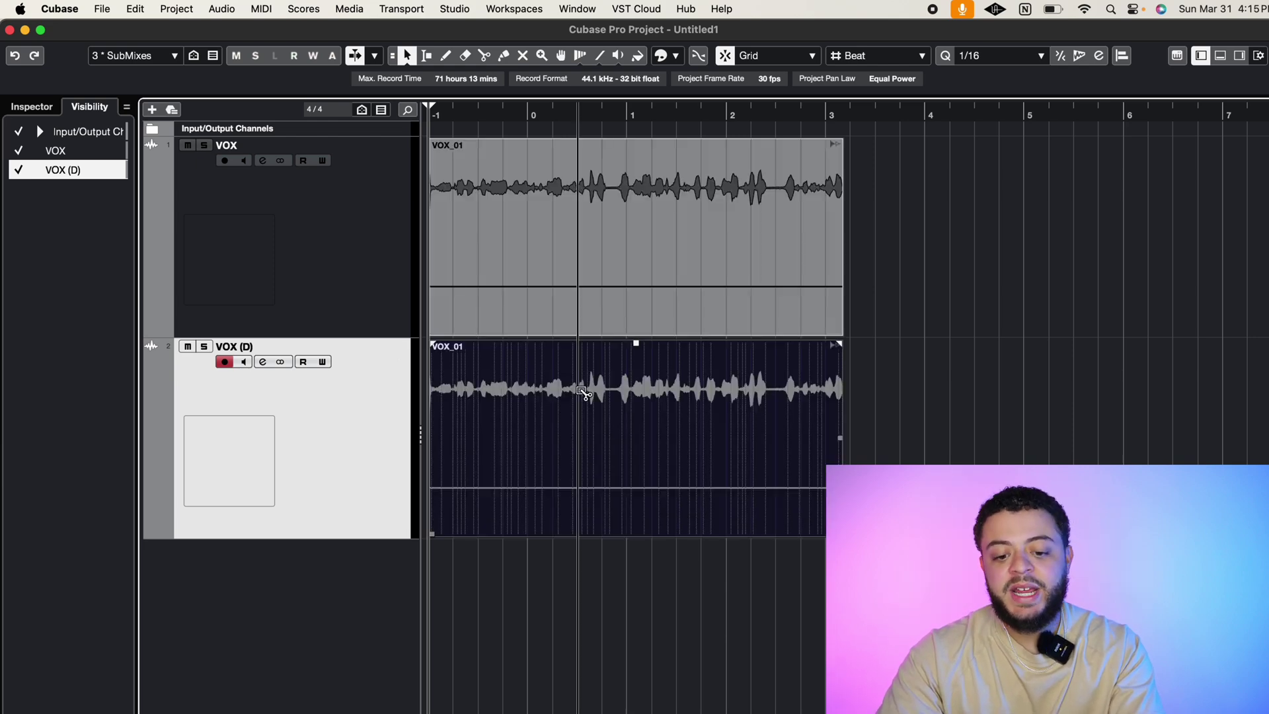
pyautogui.click(582, 390)
pyautogui.press('super+z')
# - Resample the VOX (D) clip as a new version, VOX_01 (2), keeping the original
pyautogui.rightClick(582, 390)
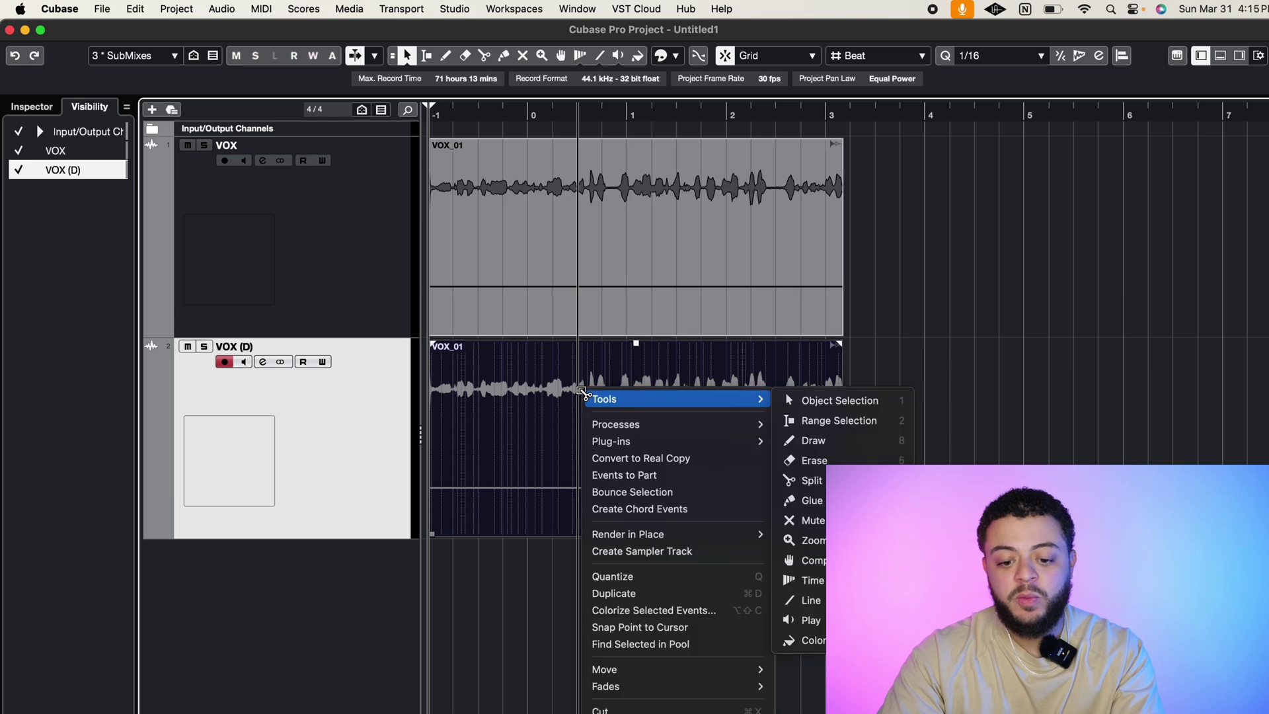
pyautogui.moveTo(724, 426)
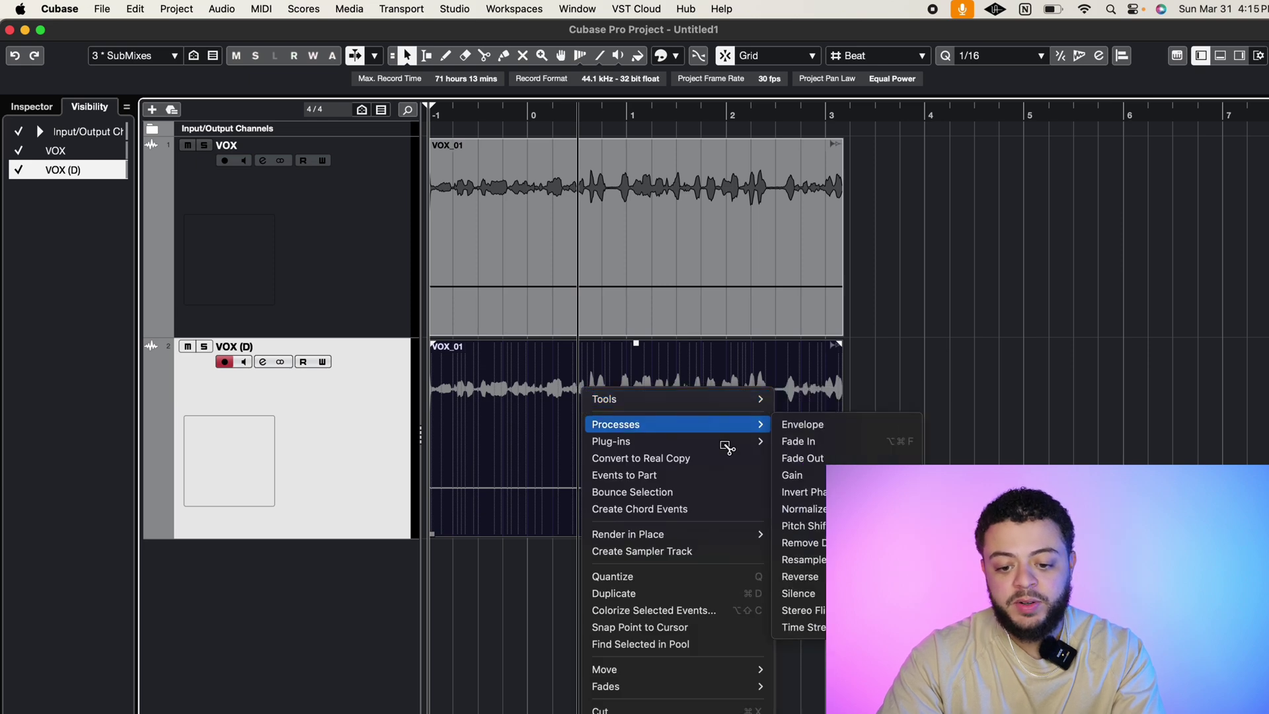
pyautogui.click(819, 559)
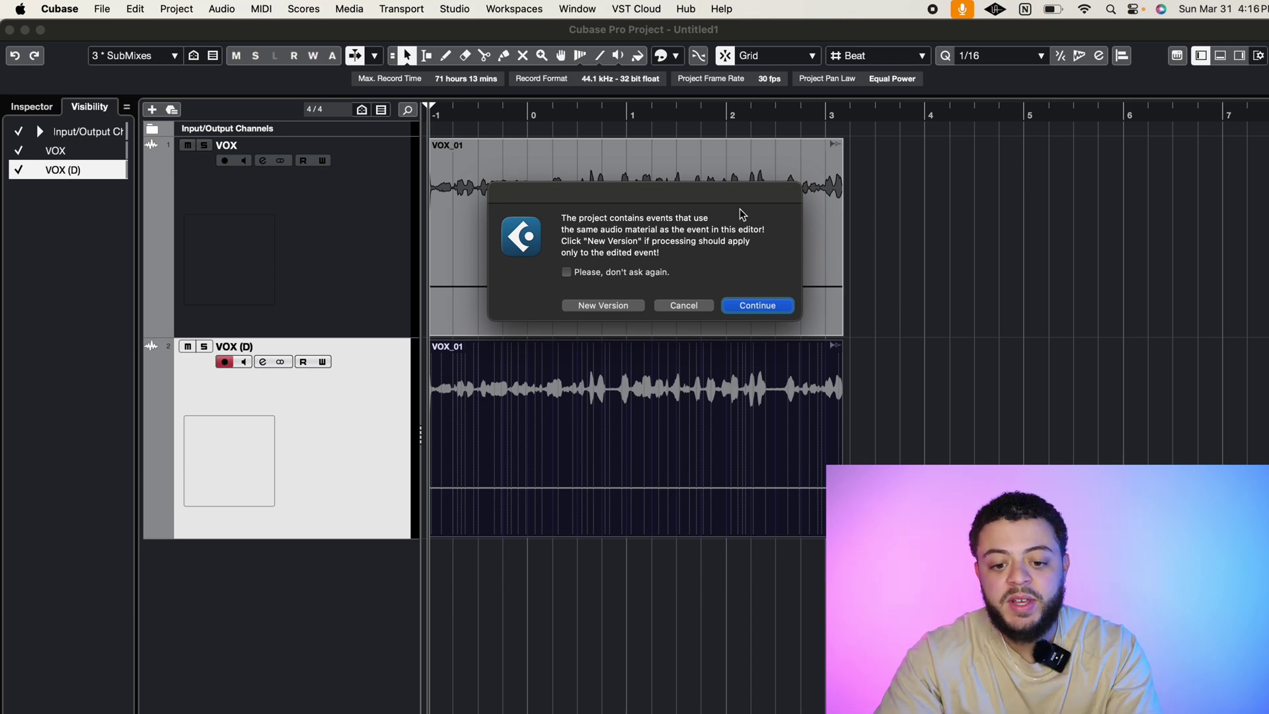
pyautogui.click(625, 306)
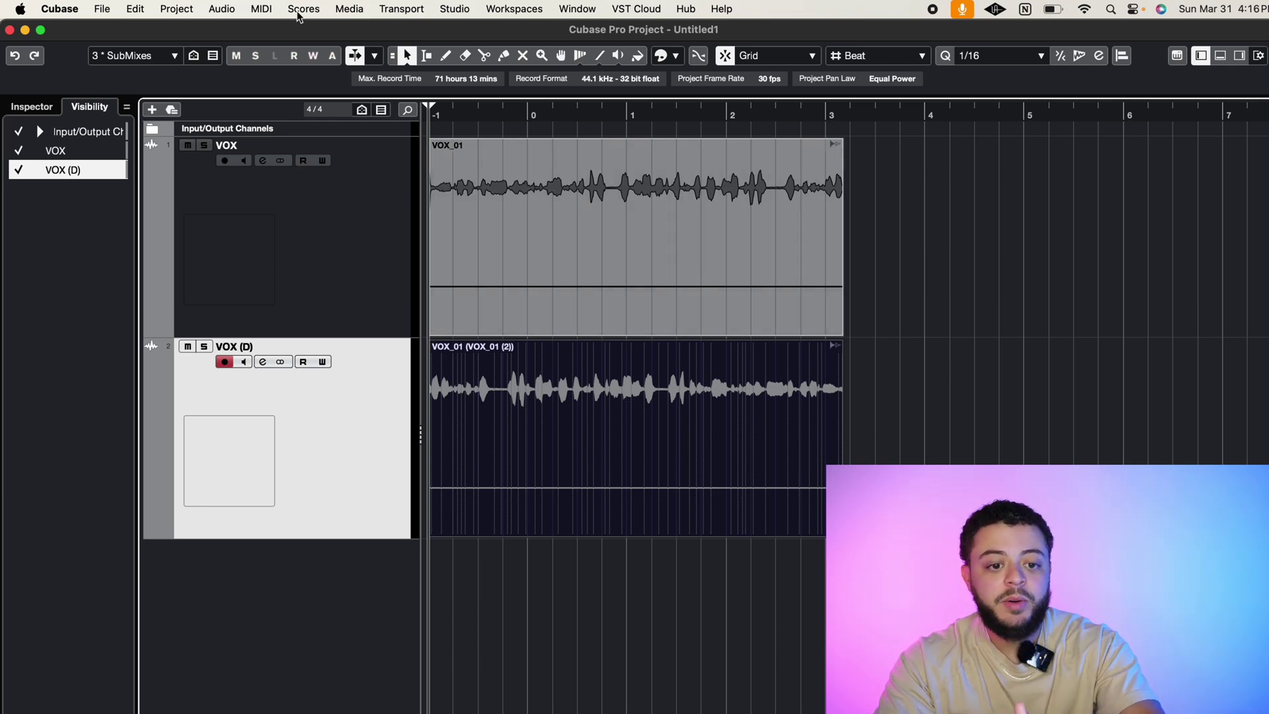
# - In Preferences > Editing > Audio, set On Processing Shared Clips to Create New Version
pyautogui.click(228, 9)
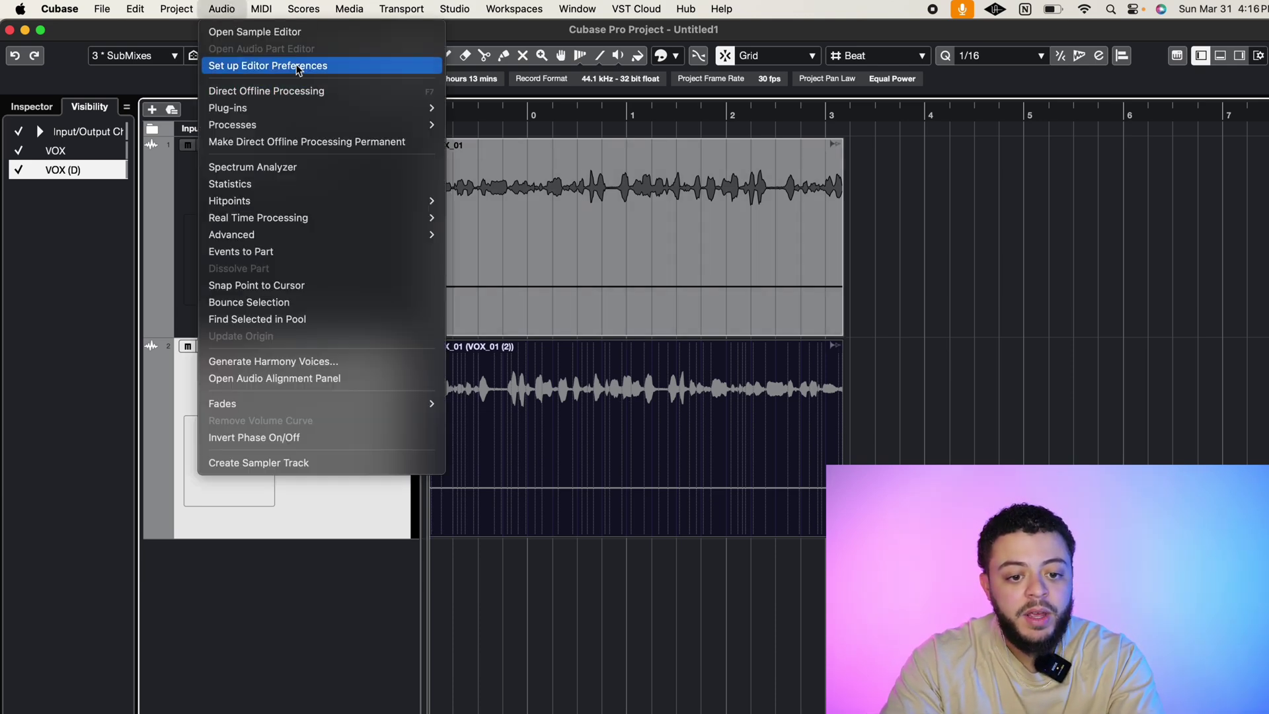
pyautogui.click(548, 359)
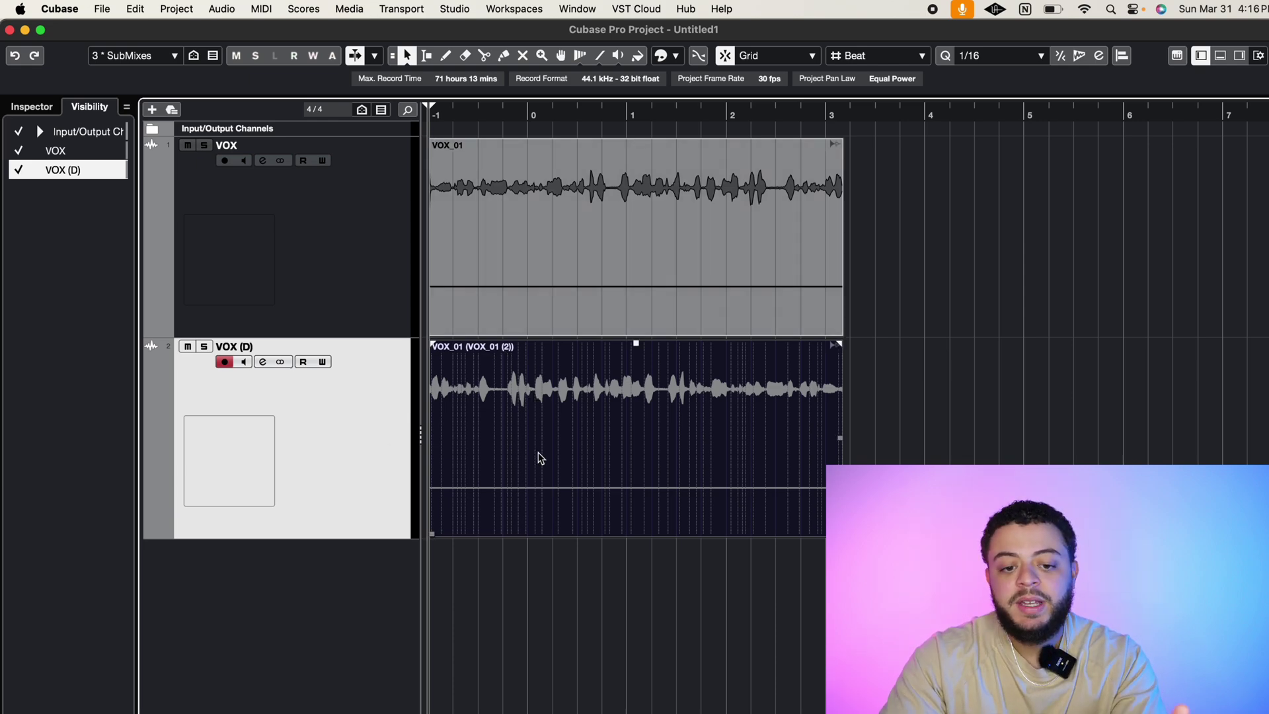
pyautogui.click(58, 7)
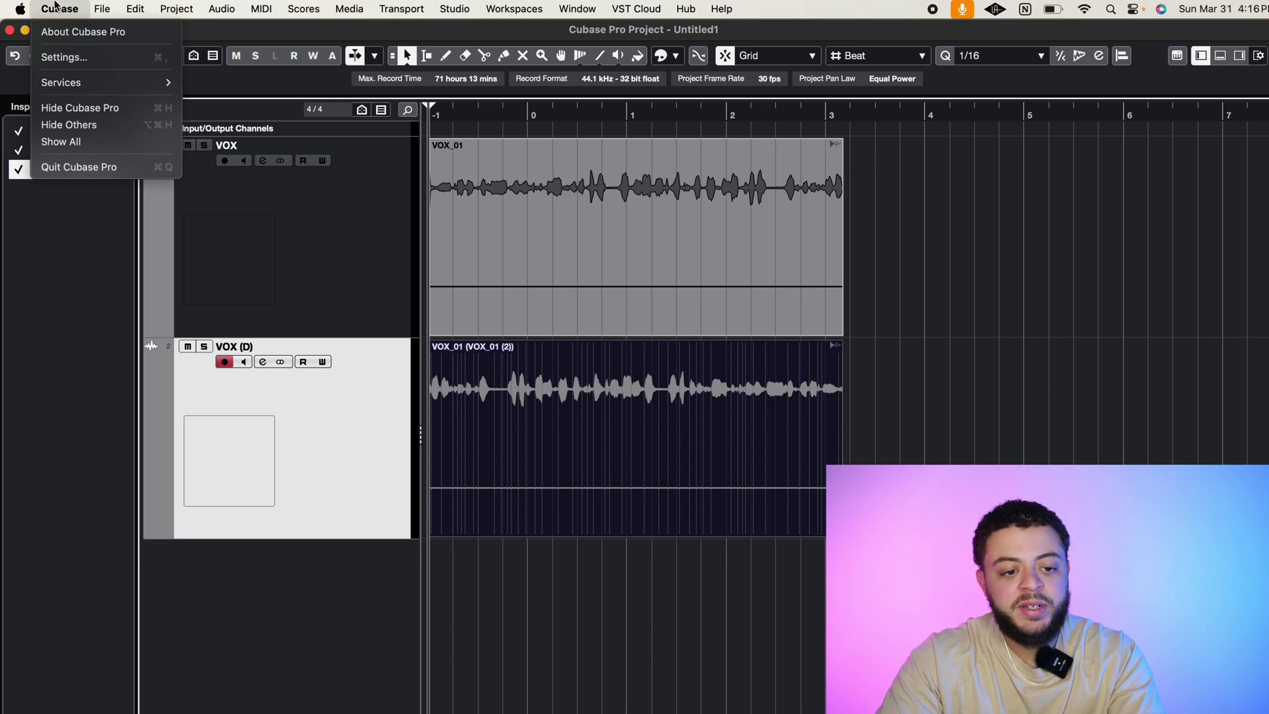
pyautogui.click(78, 58)
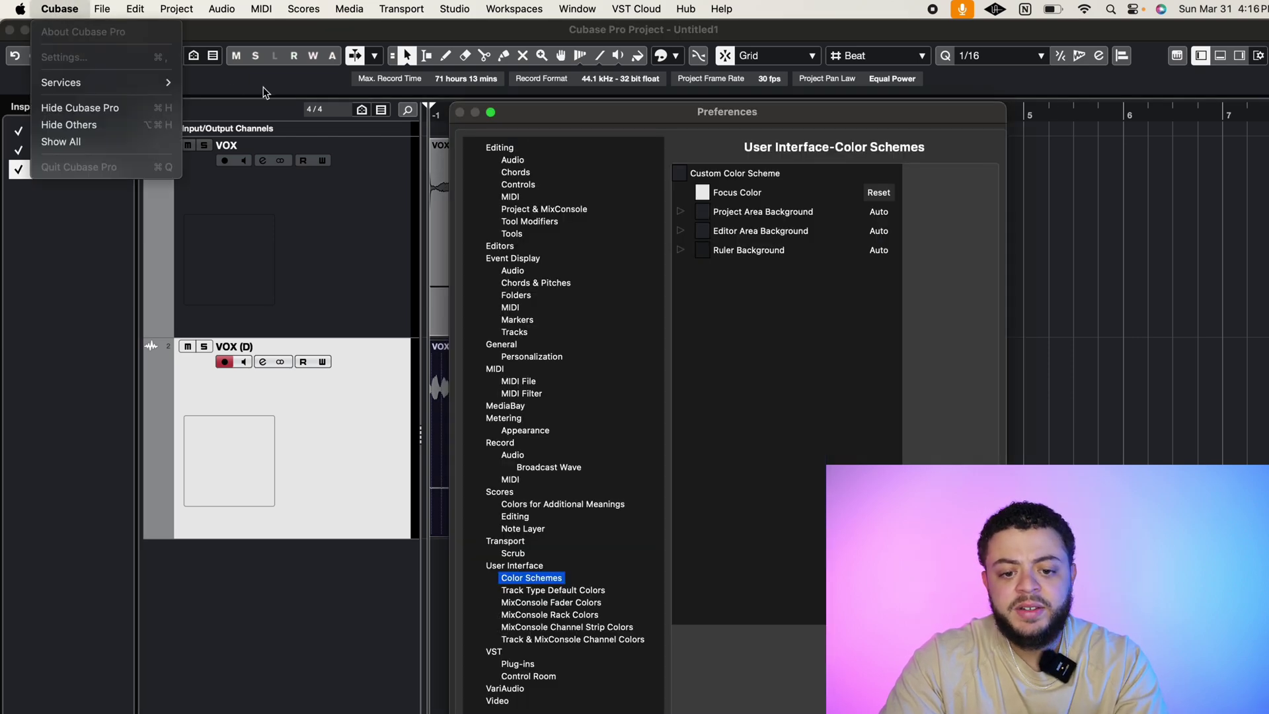
pyautogui.click(561, 113)
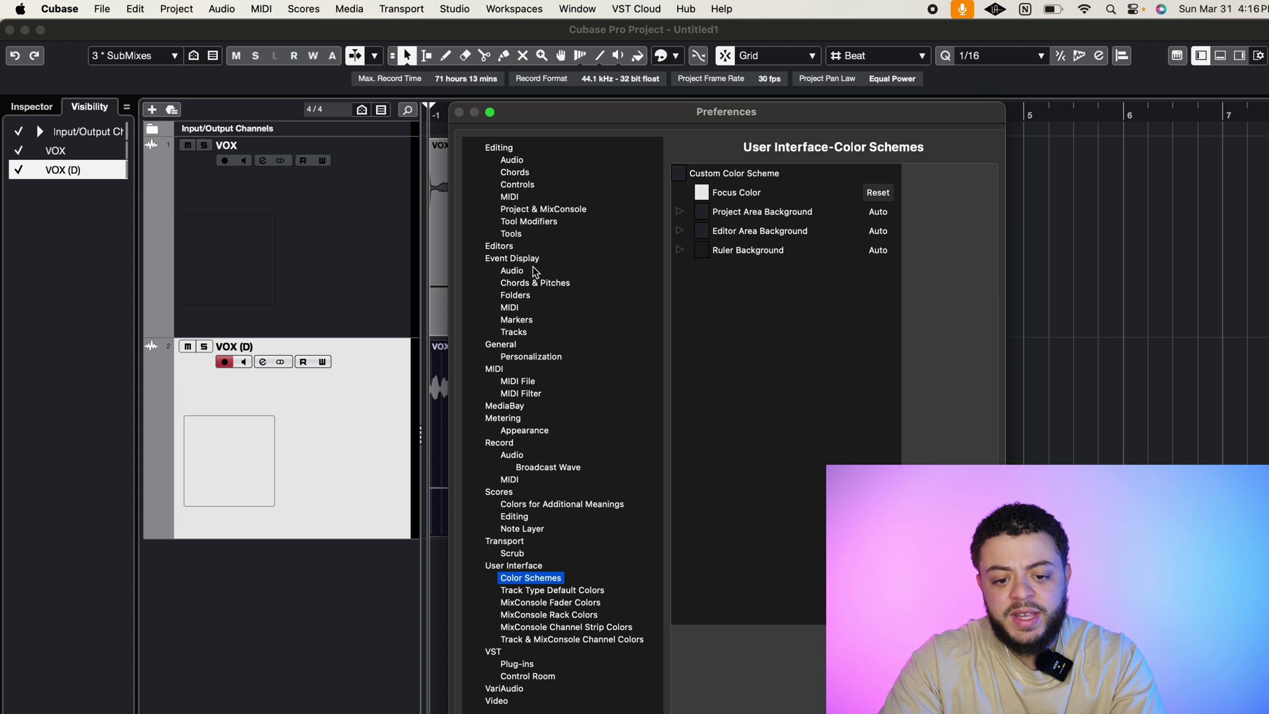
pyautogui.click(514, 161)
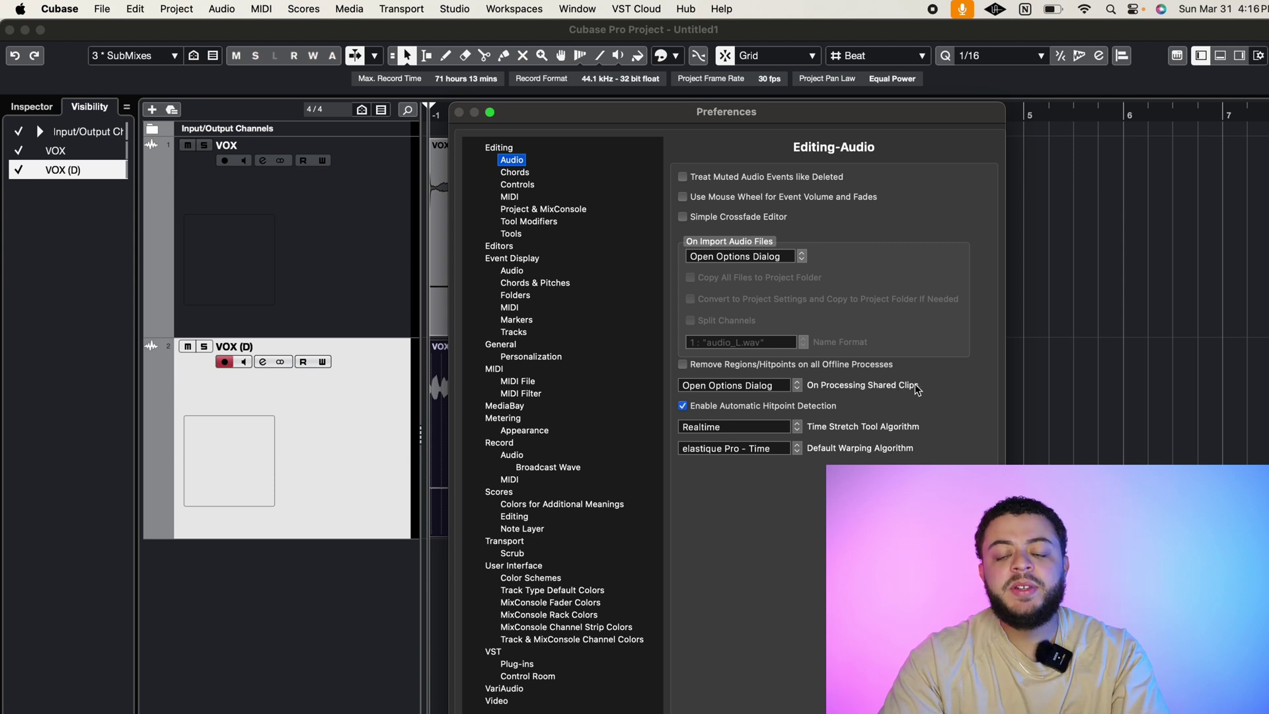
pyautogui.click(798, 387)
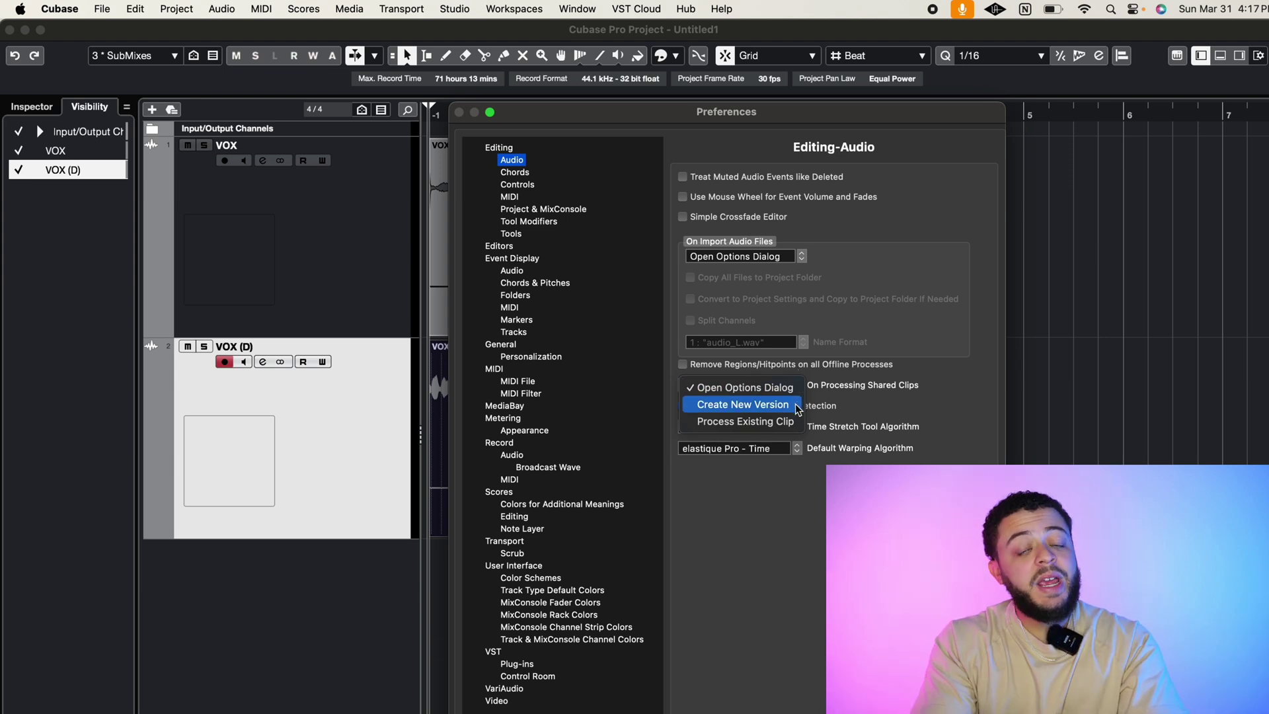
pyautogui.click(743, 405)
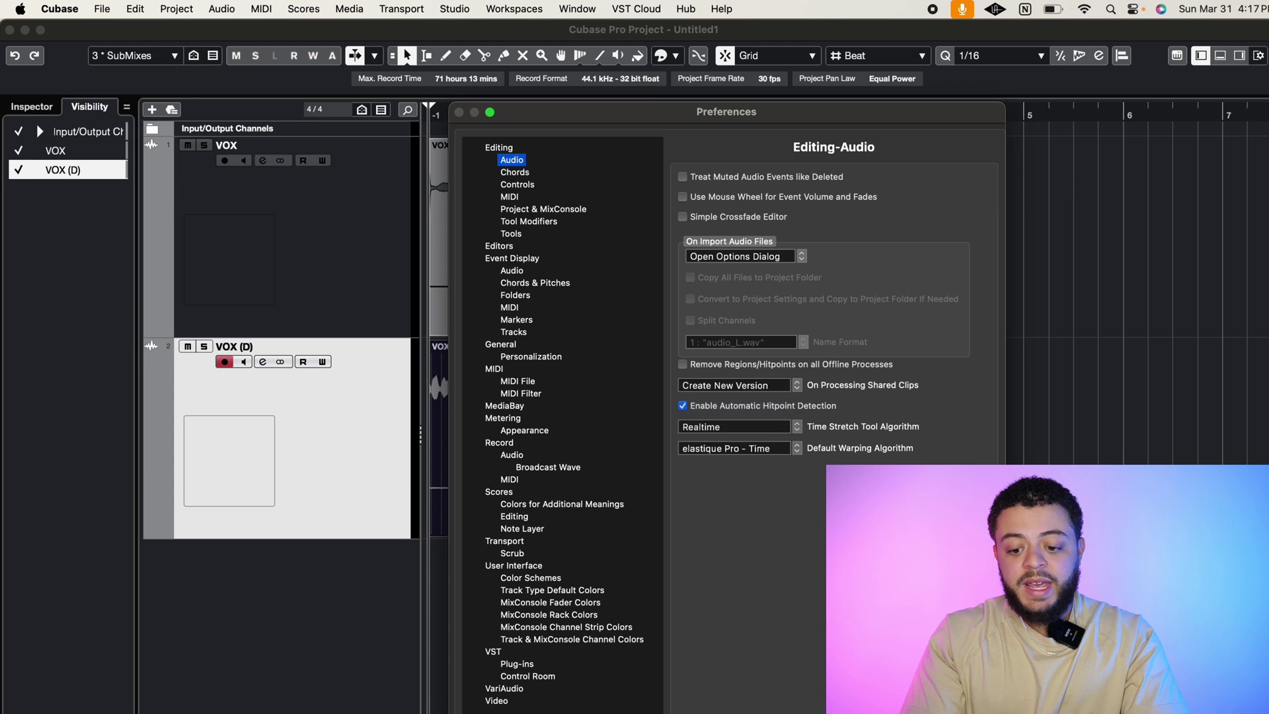
pyautogui.press('Escape')
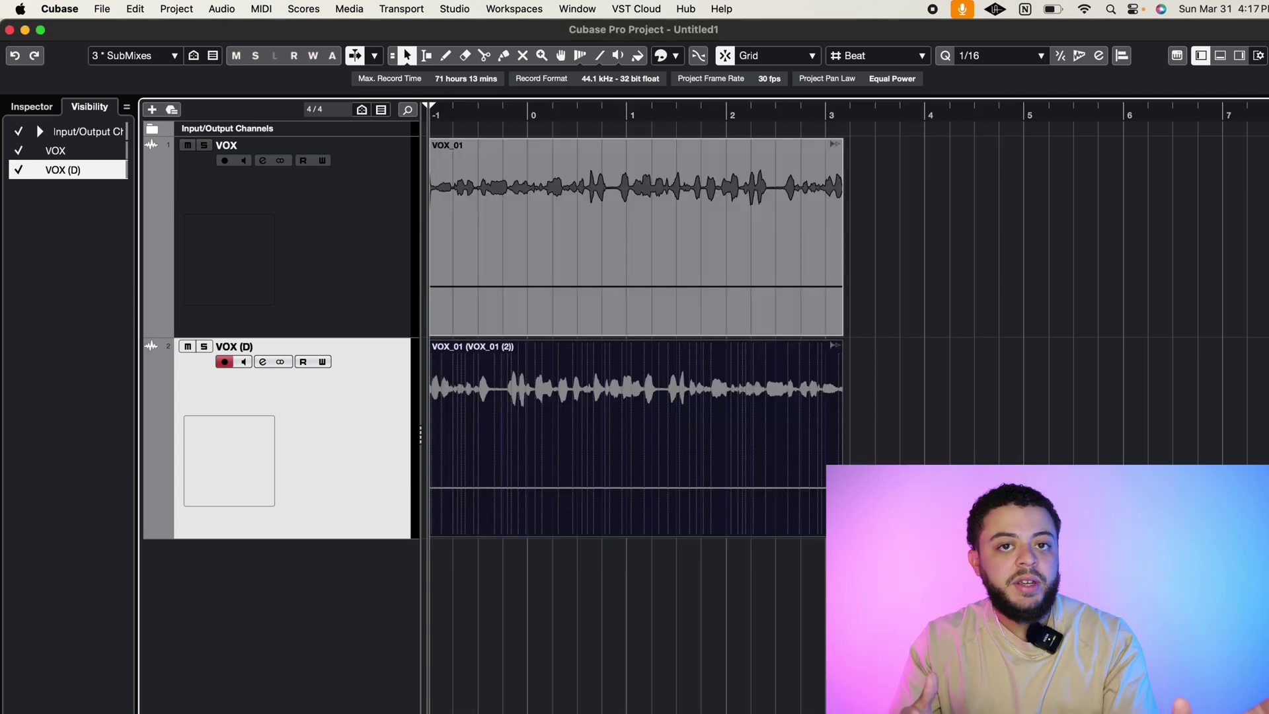
# - Duplicate the VOX track
pyautogui.click(378, 299)
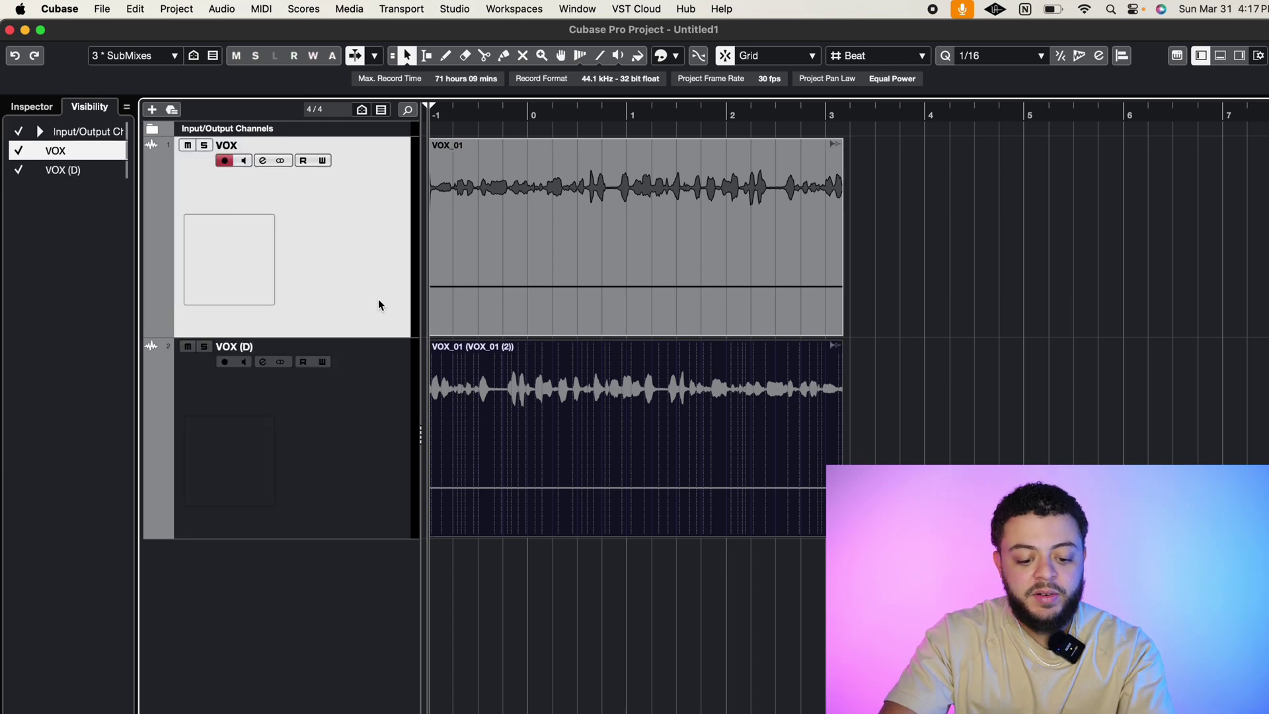
pyautogui.rightClick(378, 299)
pyautogui.click(407, 350)
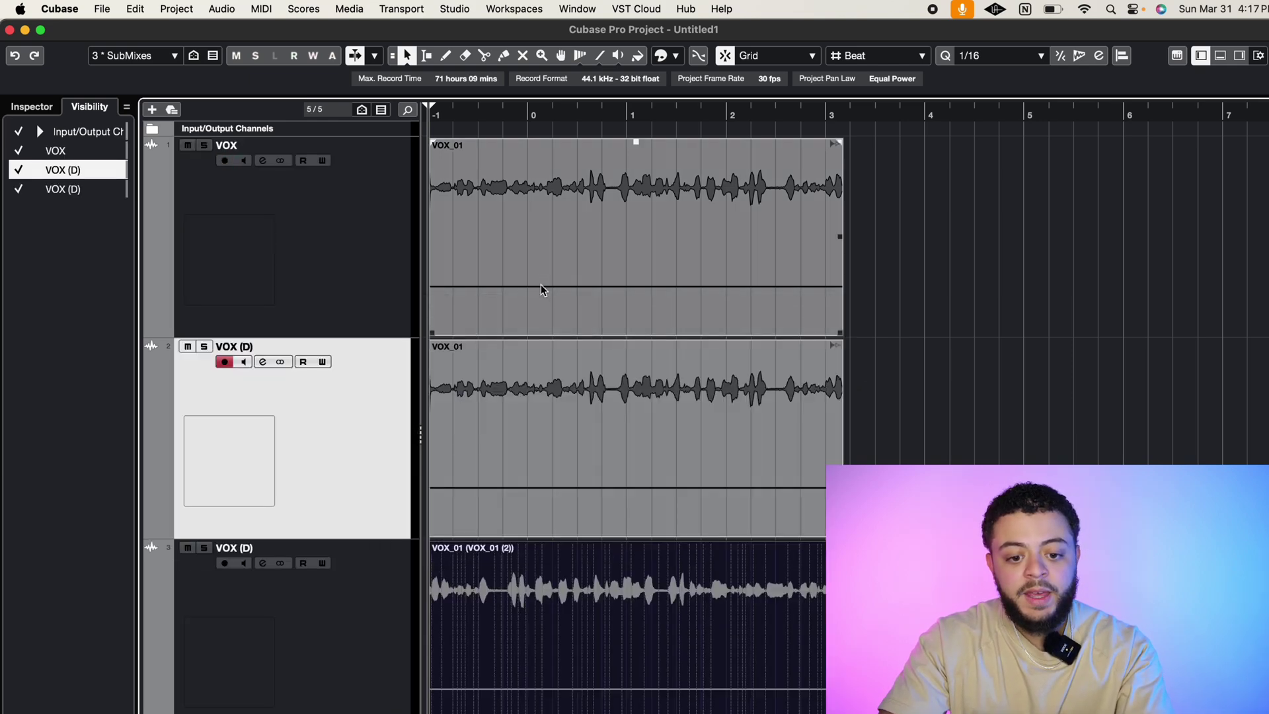
# - Reverse the copied VOX_01 clip, which becomes new version VOX_01 (3)
pyautogui.click(533, 368)
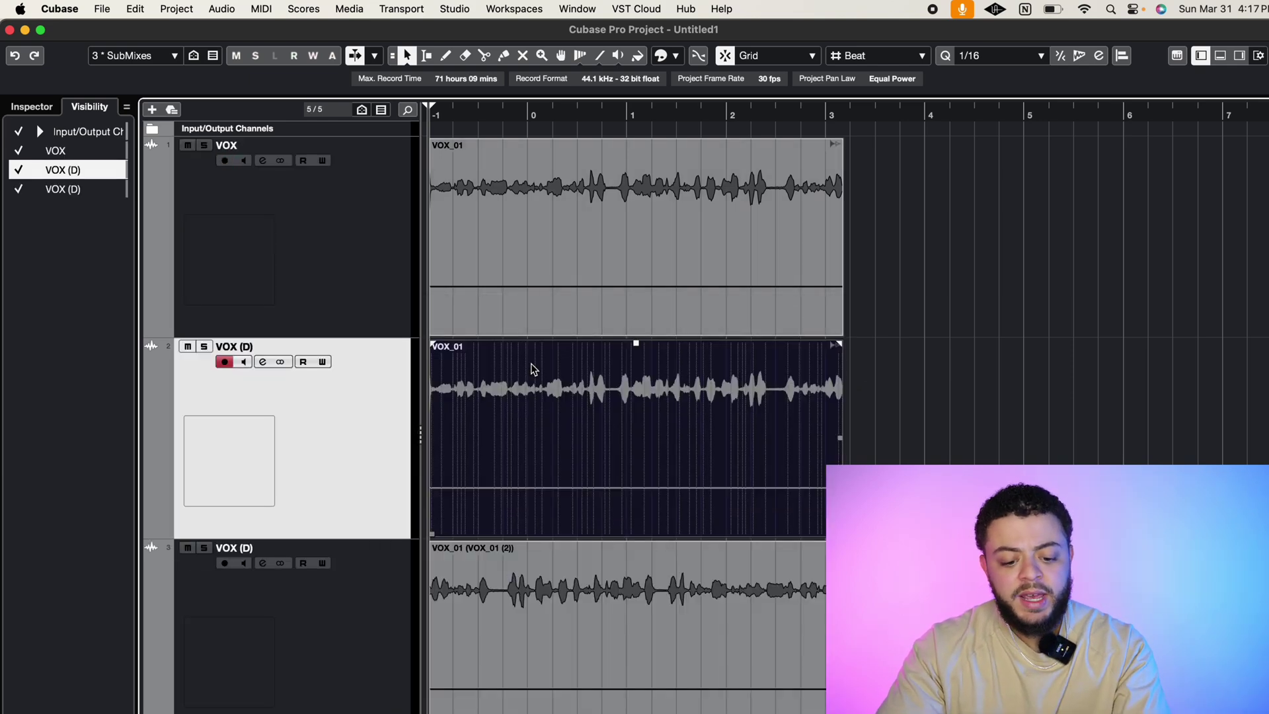
pyautogui.rightClick(534, 369)
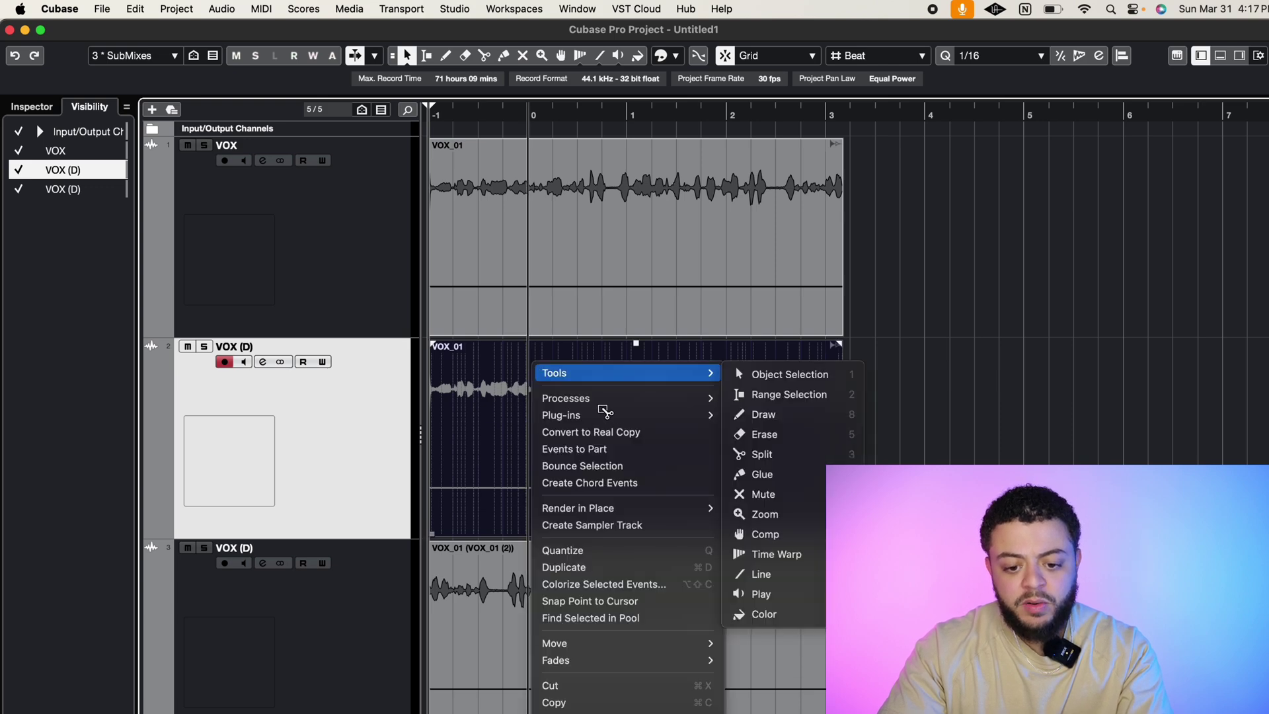
pyautogui.moveTo(615, 400)
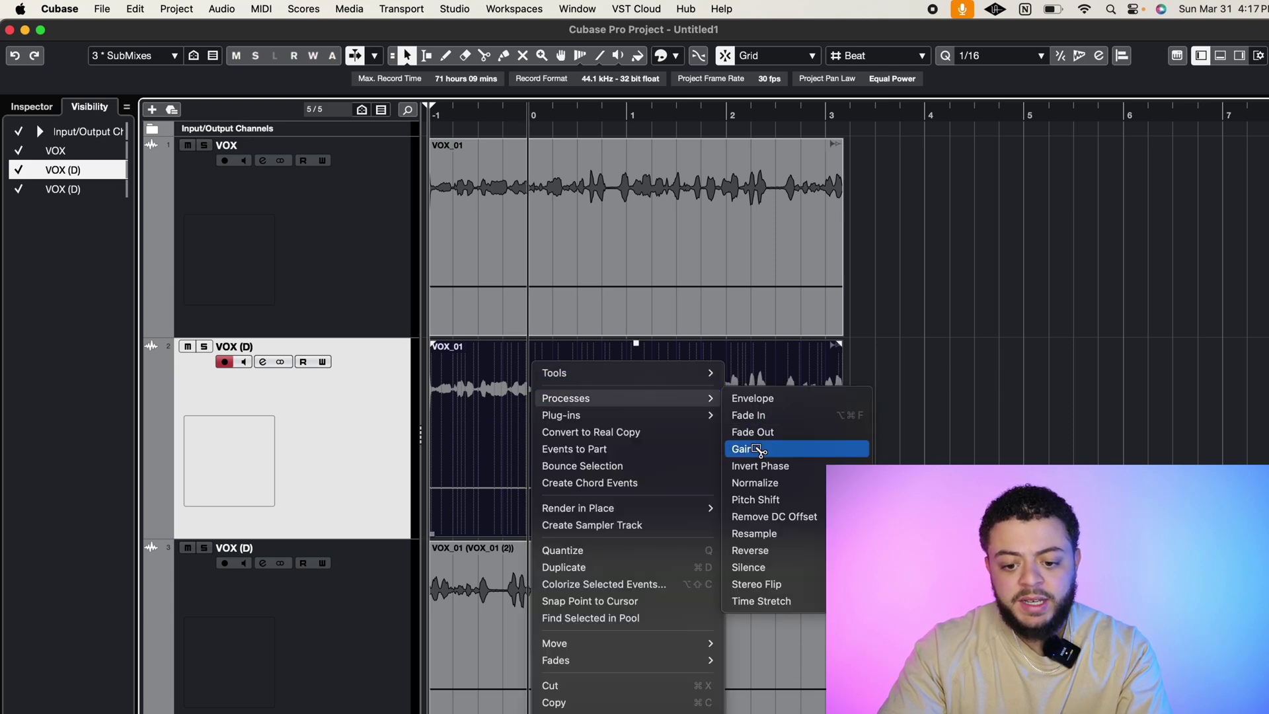
pyautogui.click(754, 550)
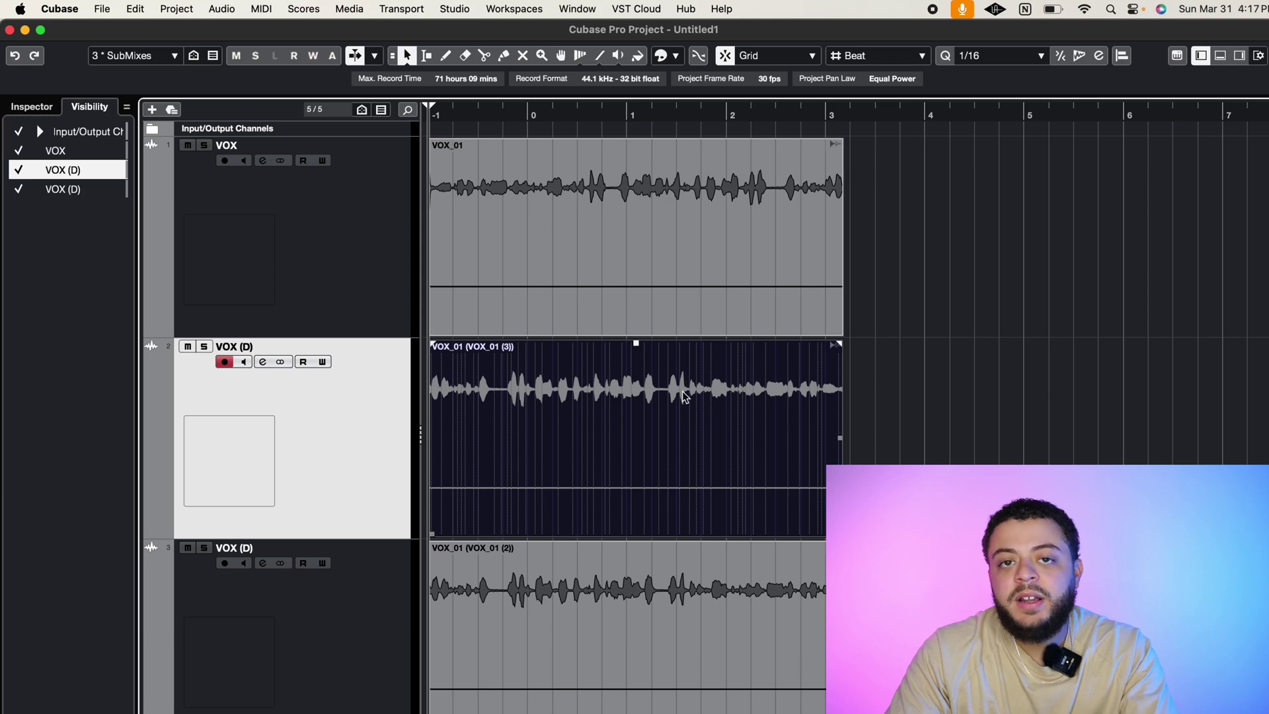
# - In Preferences, switch On Processing Shared Clips to Process Existing Clip
pyautogui.click(64, 9)
pyautogui.click(57, 54)
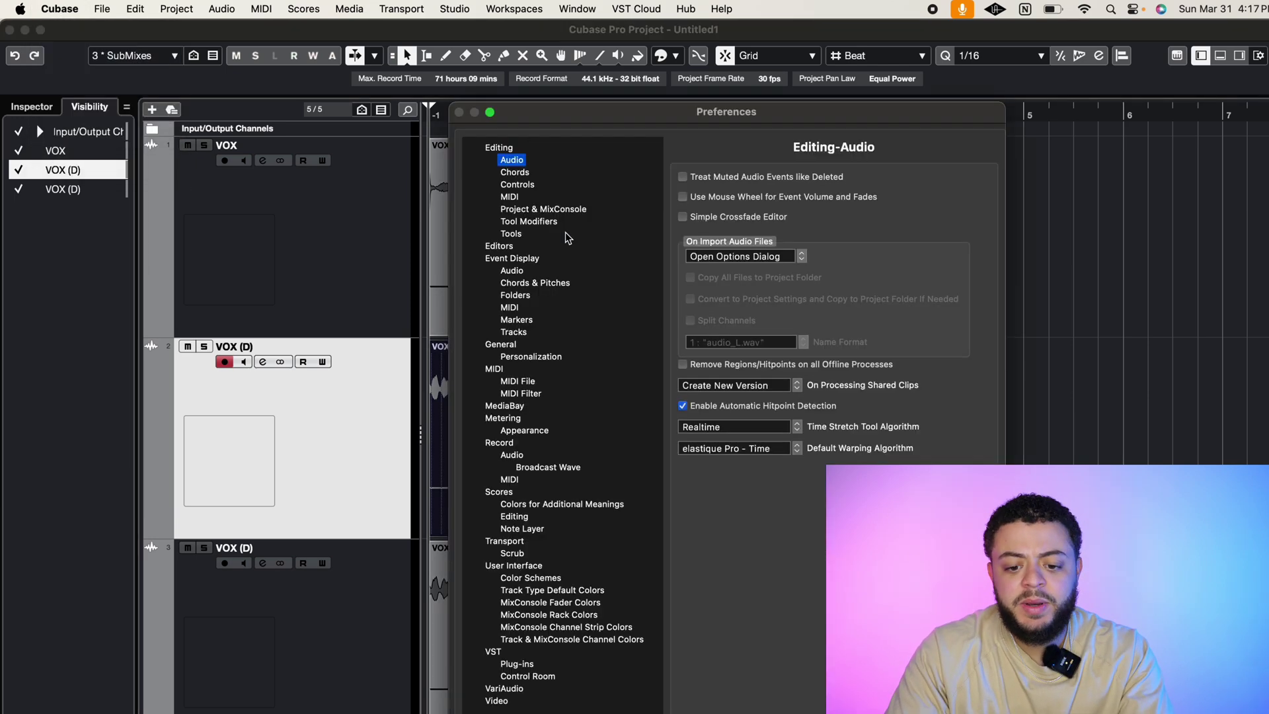
pyautogui.click(775, 388)
pyautogui.click(776, 372)
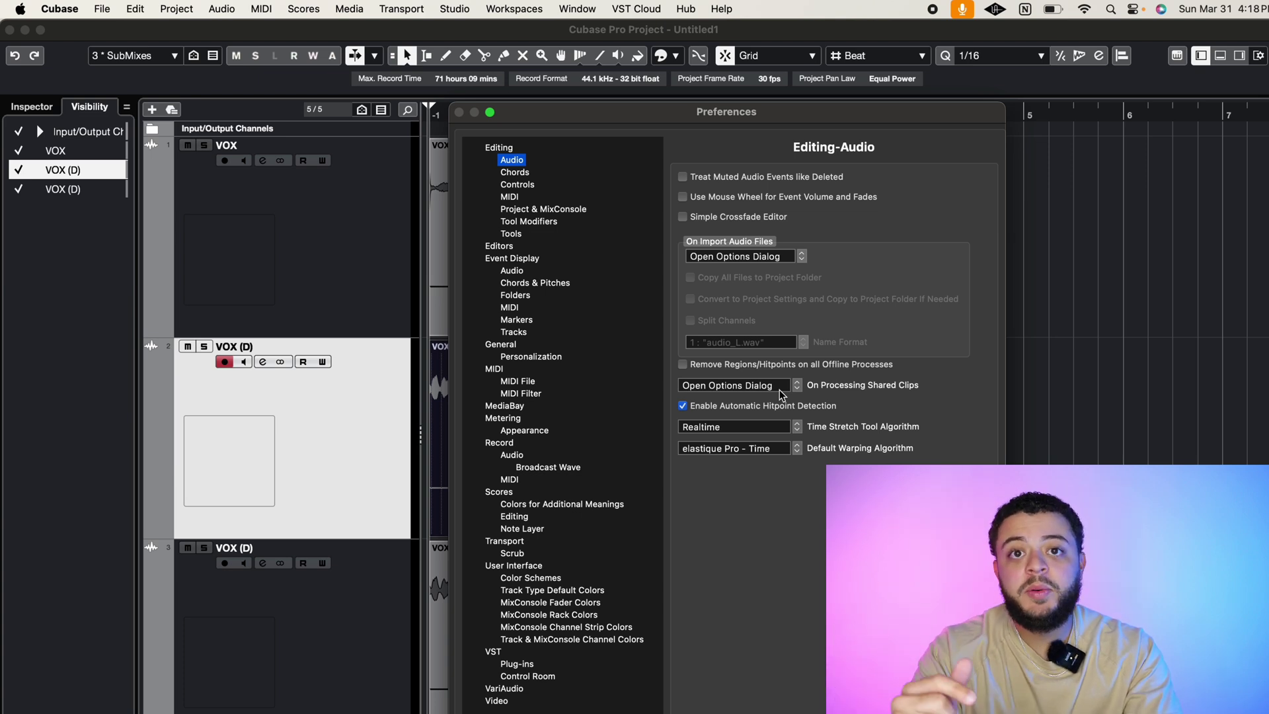
pyautogui.click(779, 390)
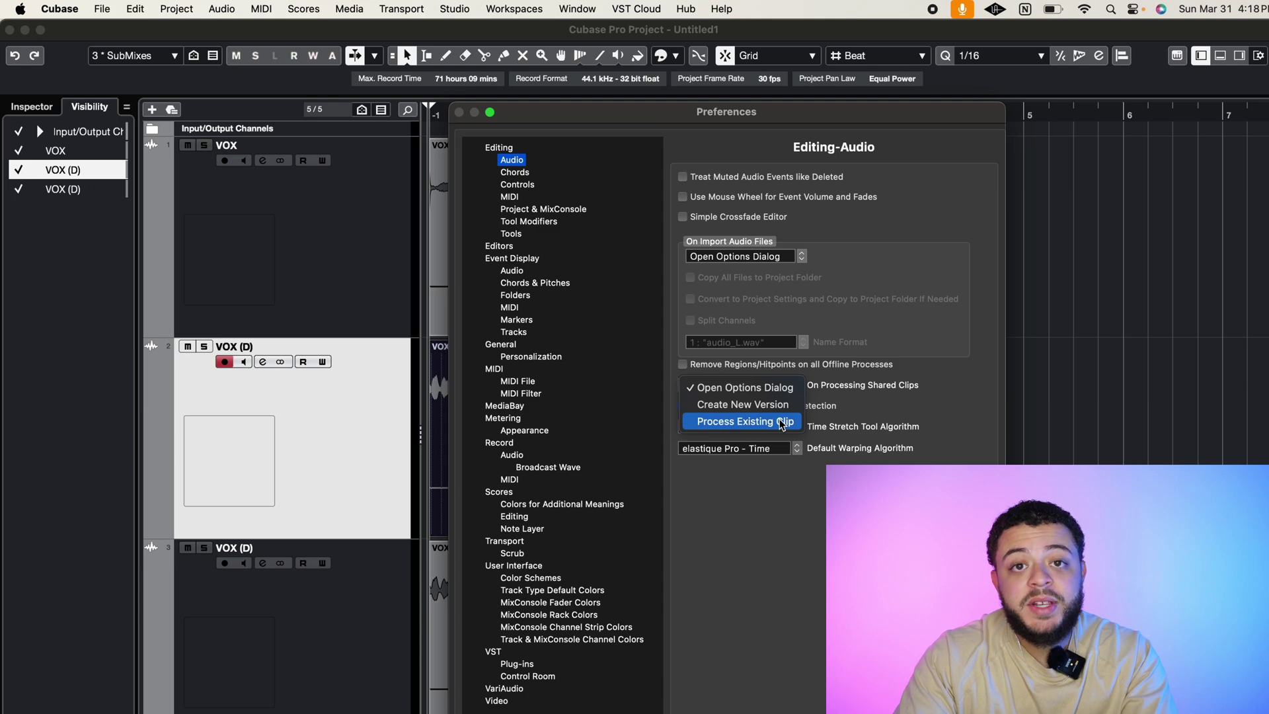
pyautogui.click(782, 422)
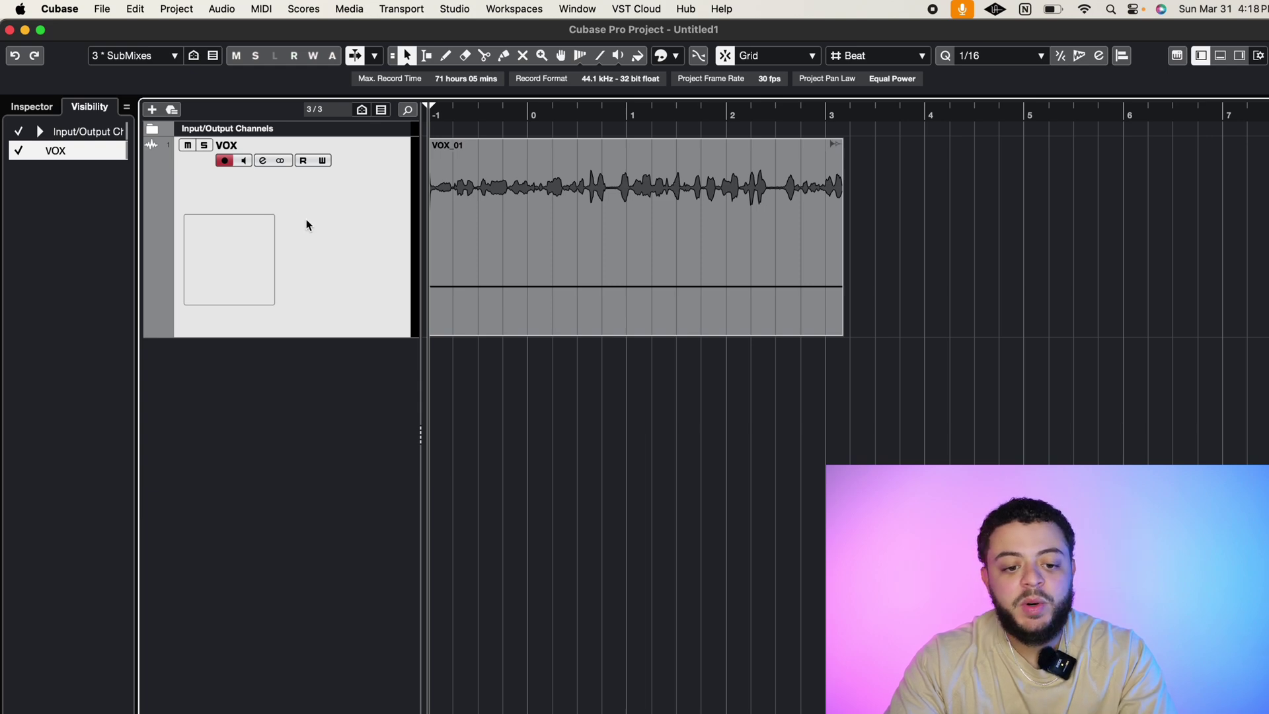
# - Duplicate the VOX track and reverse the audio of the copied clip with Processes > Reverse
pyautogui.rightClick(307, 219)
pyautogui.click(351, 271)
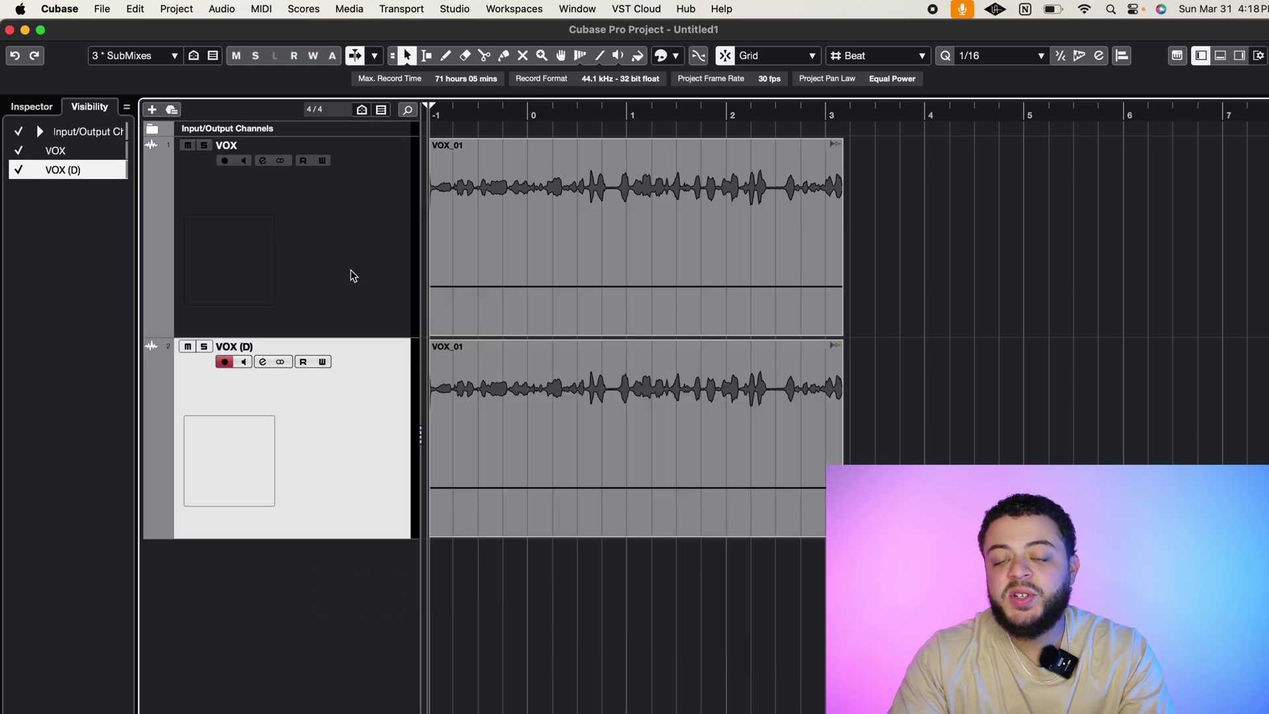
pyautogui.click(576, 397)
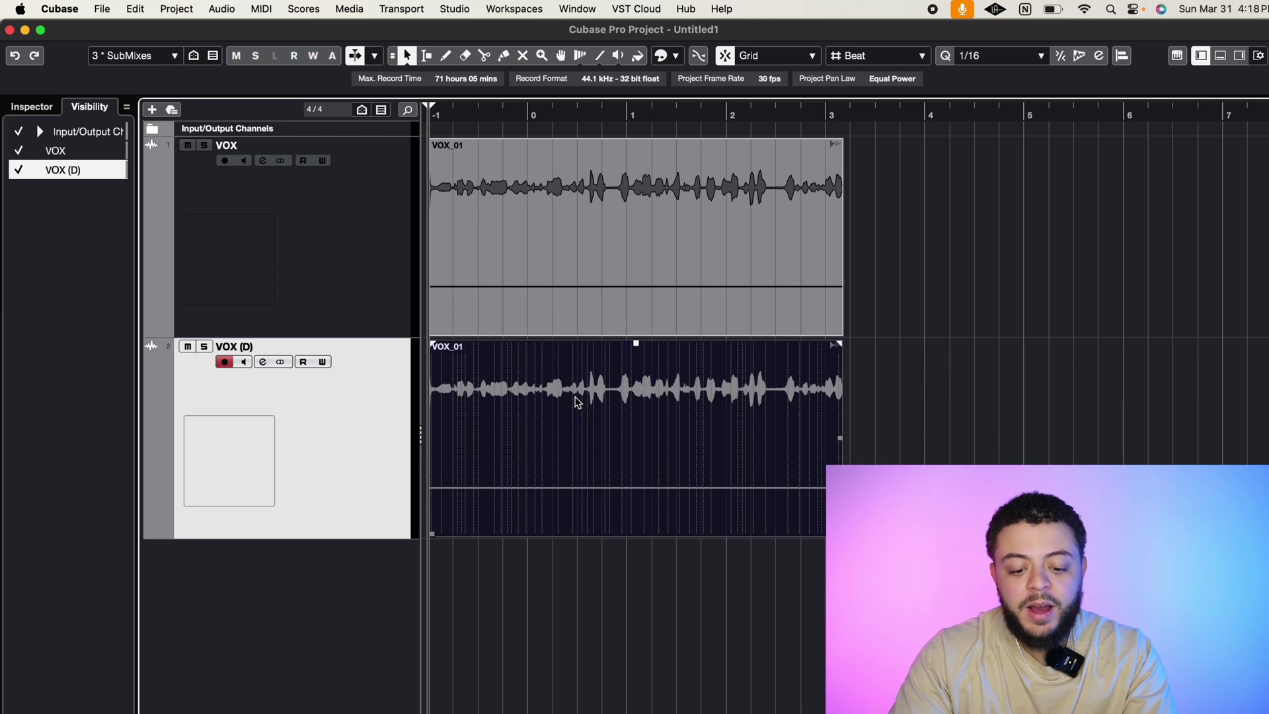
pyautogui.rightClick(577, 402)
pyautogui.moveTo(651, 434)
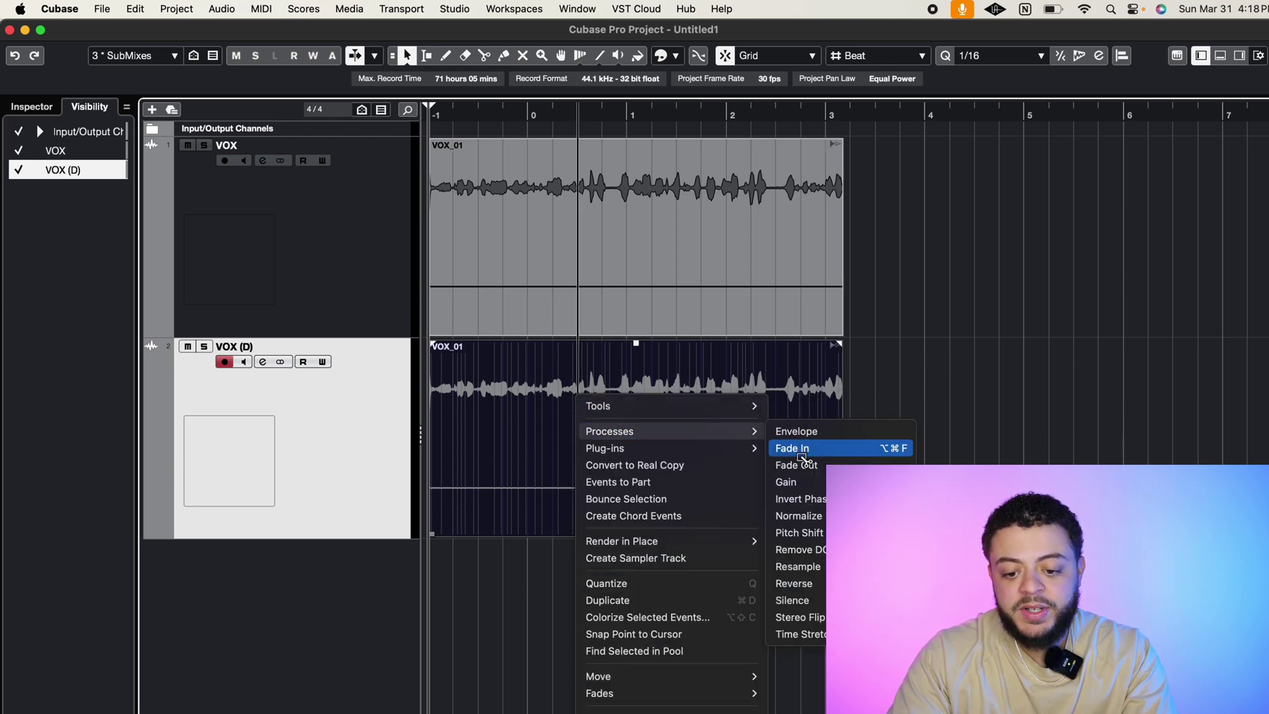
pyautogui.click(799, 584)
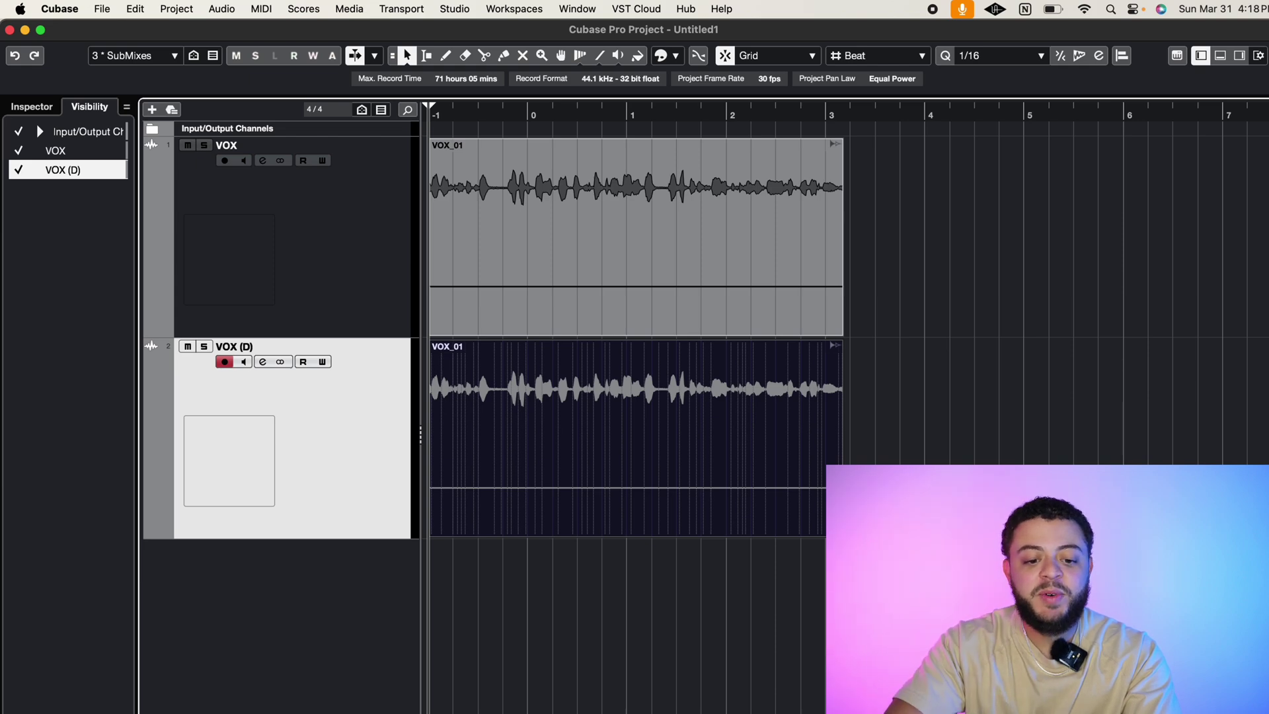
# - Duplicate VOX (D), invert the phase of the third clip, and reopen the Cubase settings menu
pyautogui.rightClick(367, 438)
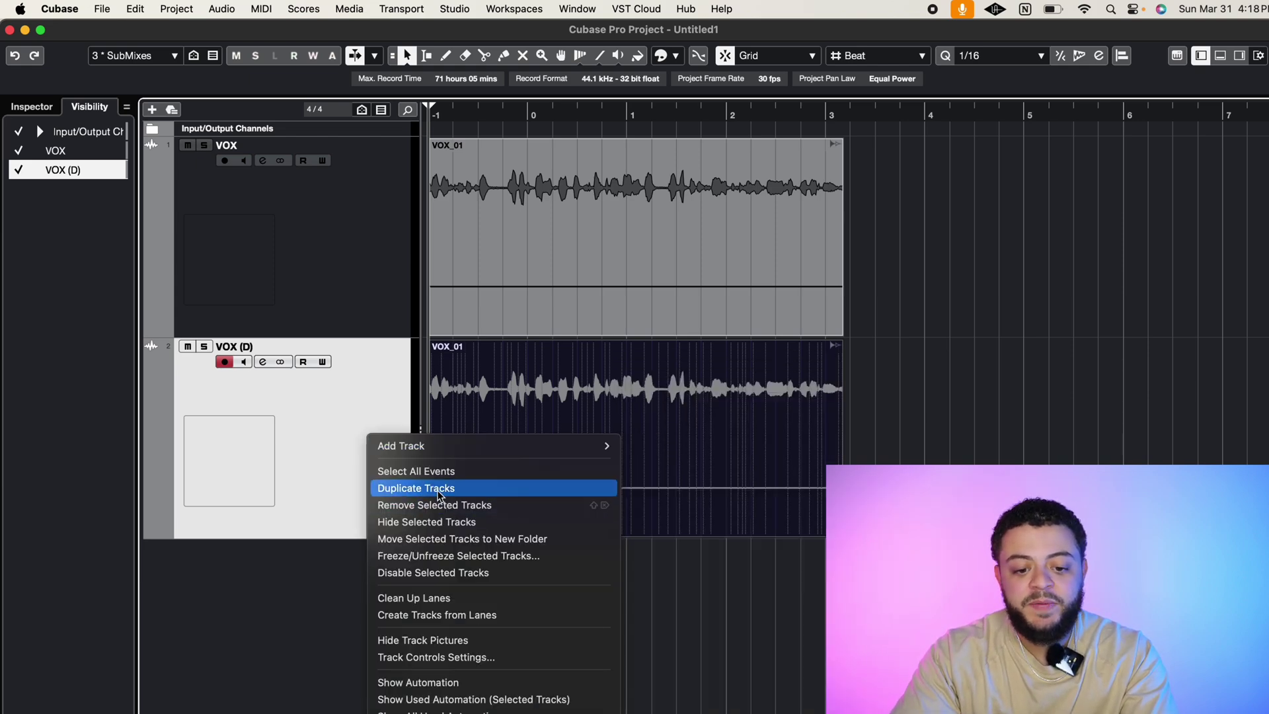
pyautogui.click(410, 485)
pyautogui.scroll(-1, 502, 569)
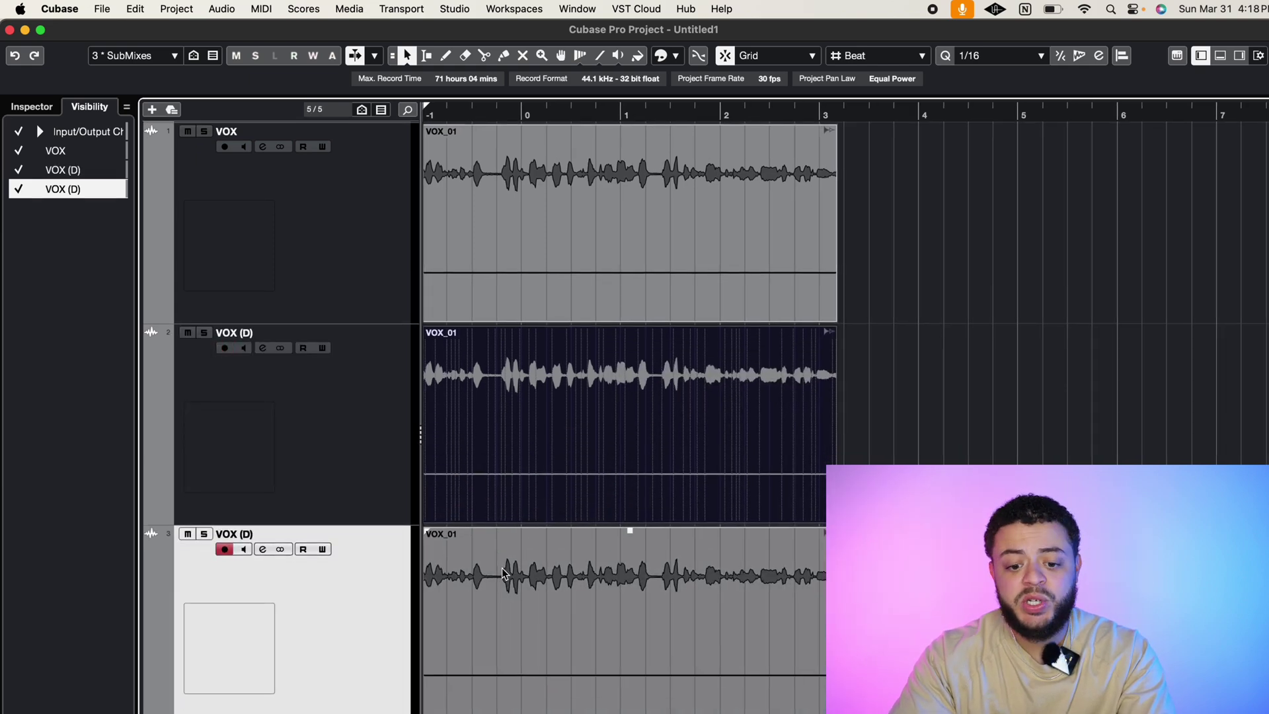
pyautogui.click(502, 569)
pyautogui.keyDown('alt'); pyautogui.click(497, 575); pyautogui.keyUp('alt')
pyautogui.press('super+z')
pyautogui.rightClick(499, 575)
pyautogui.moveTo(595, 608)
pyautogui.click(727, 661)
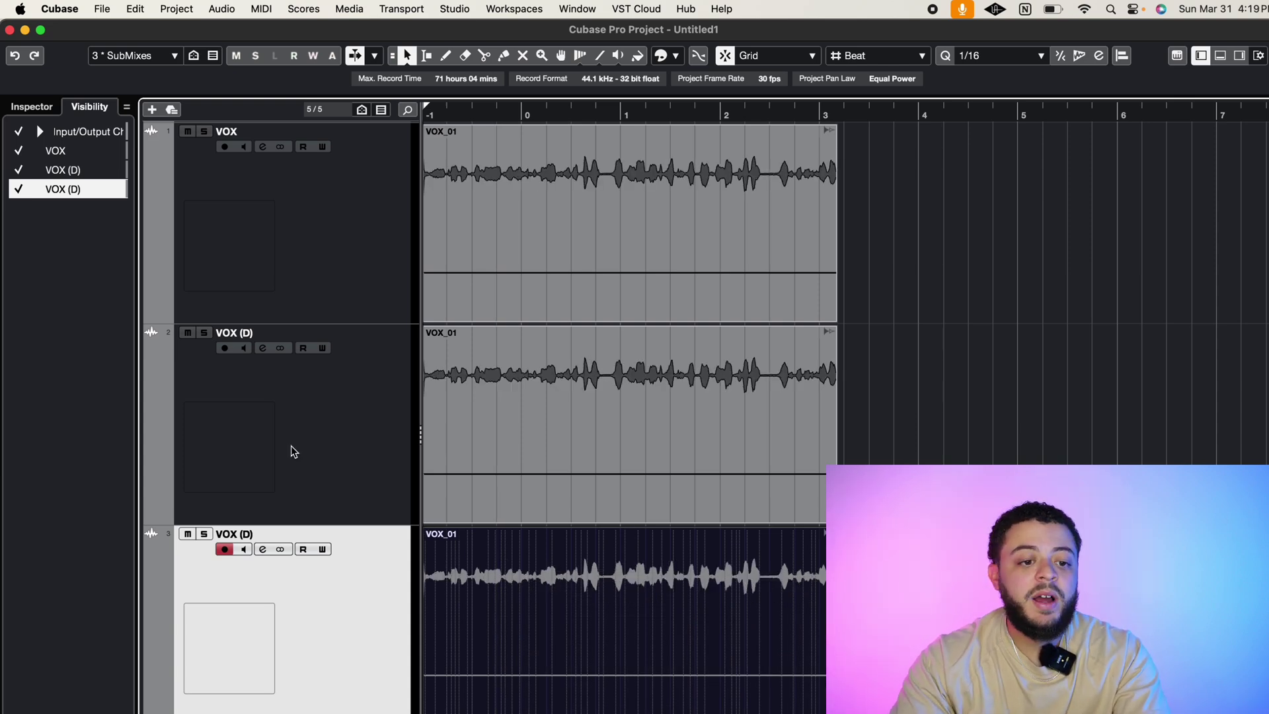
pyautogui.click(60, 9)
# - Set the shared-clip processing preference back to Open Options Dialog
pyautogui.click(63, 56)
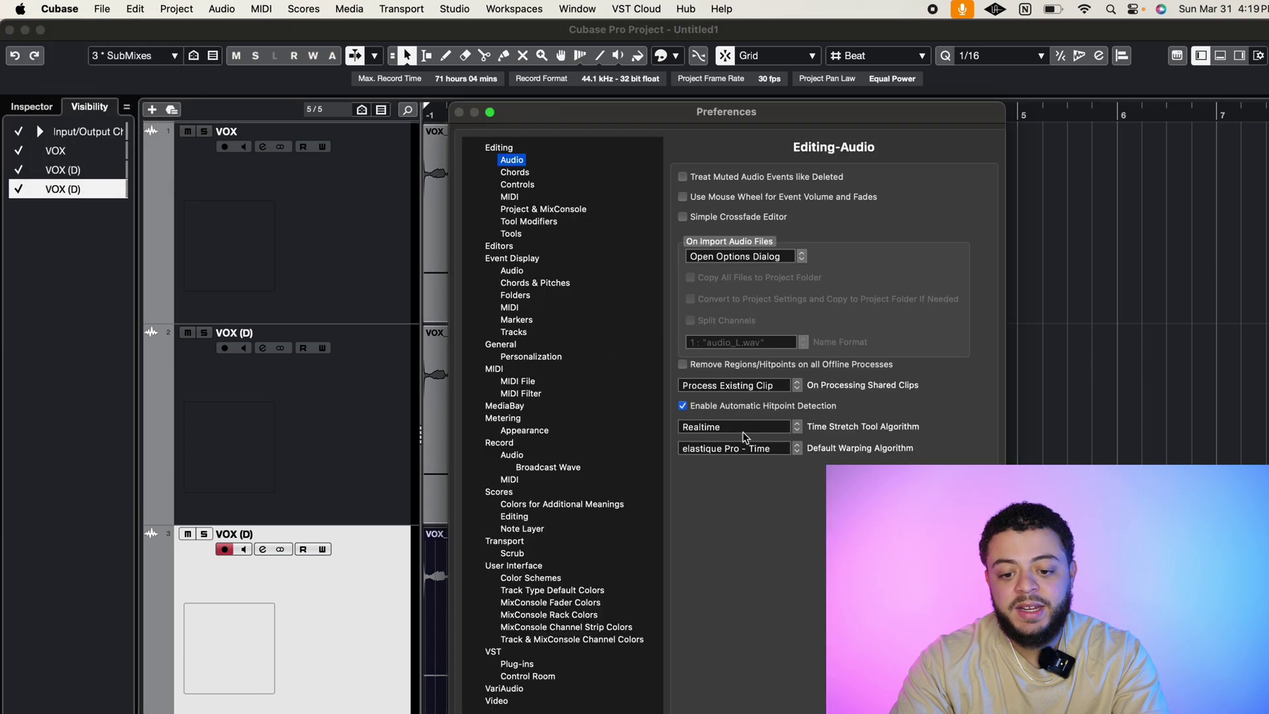
pyautogui.click(769, 388)
pyautogui.click(754, 355)
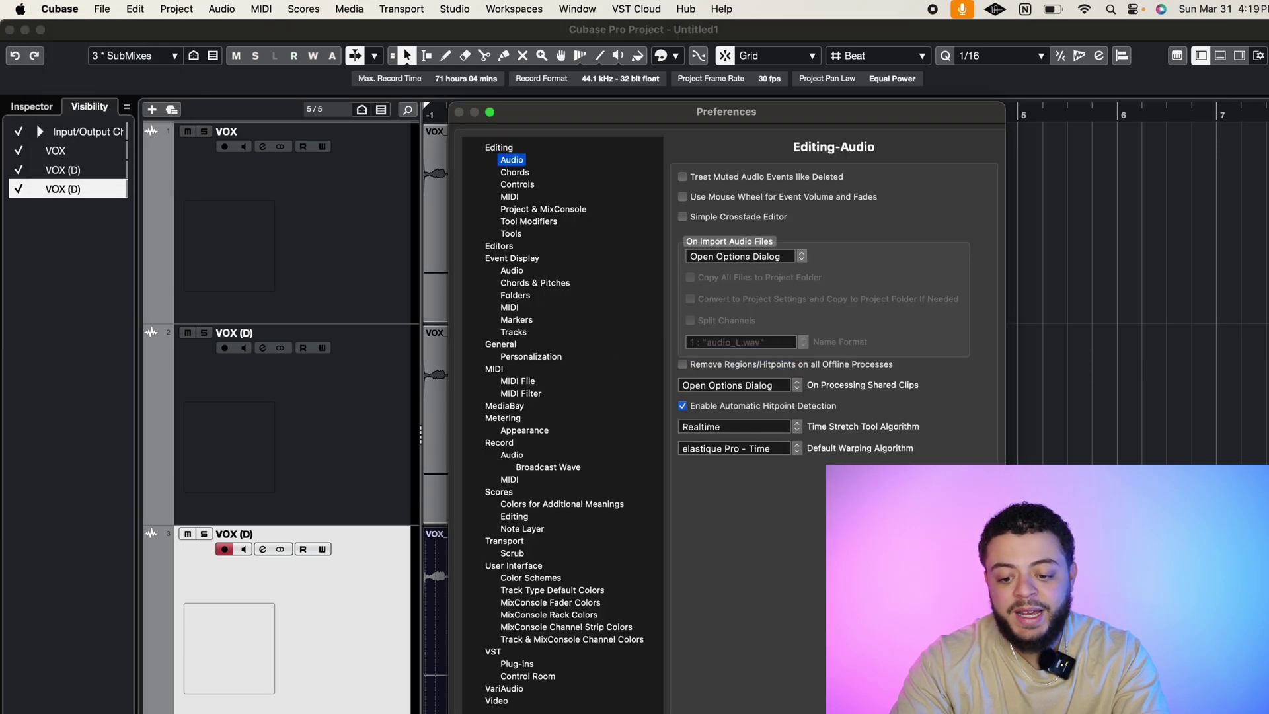
pyautogui.press('Return')
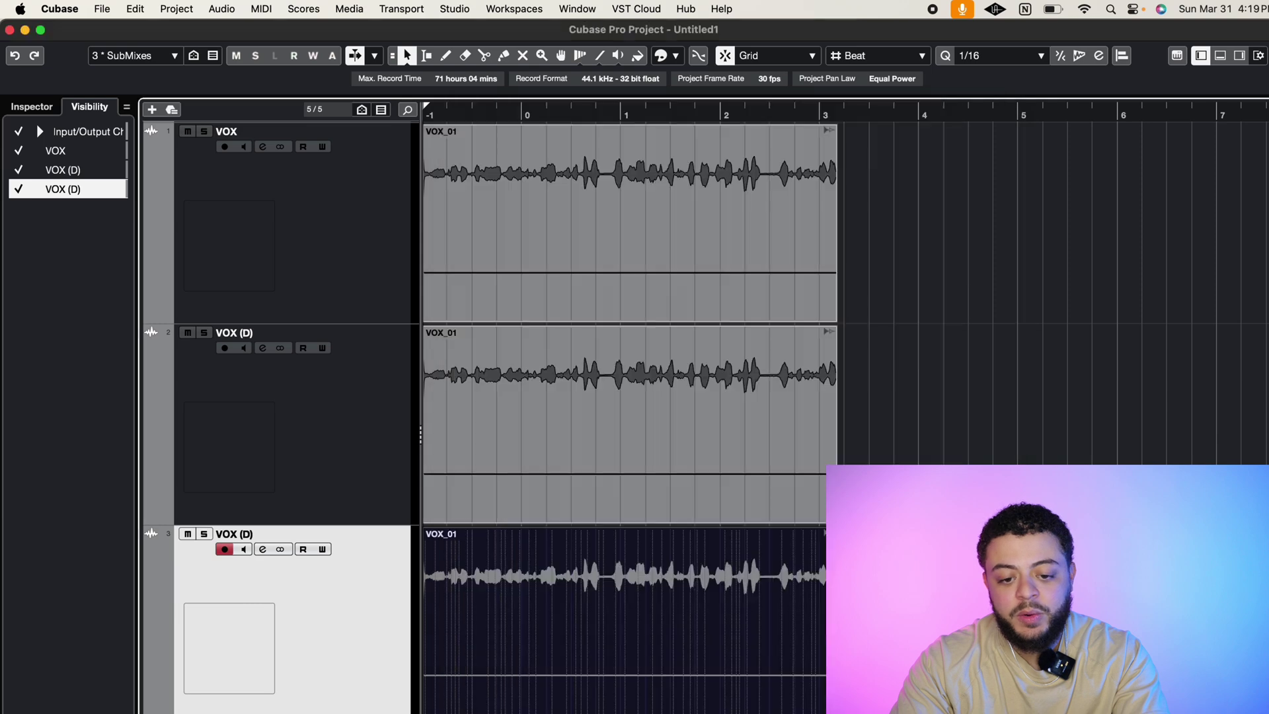
# - Reverse the third track's clip as a New Version, leaving the other copies unchanged
pyautogui.rightClick(628, 641)
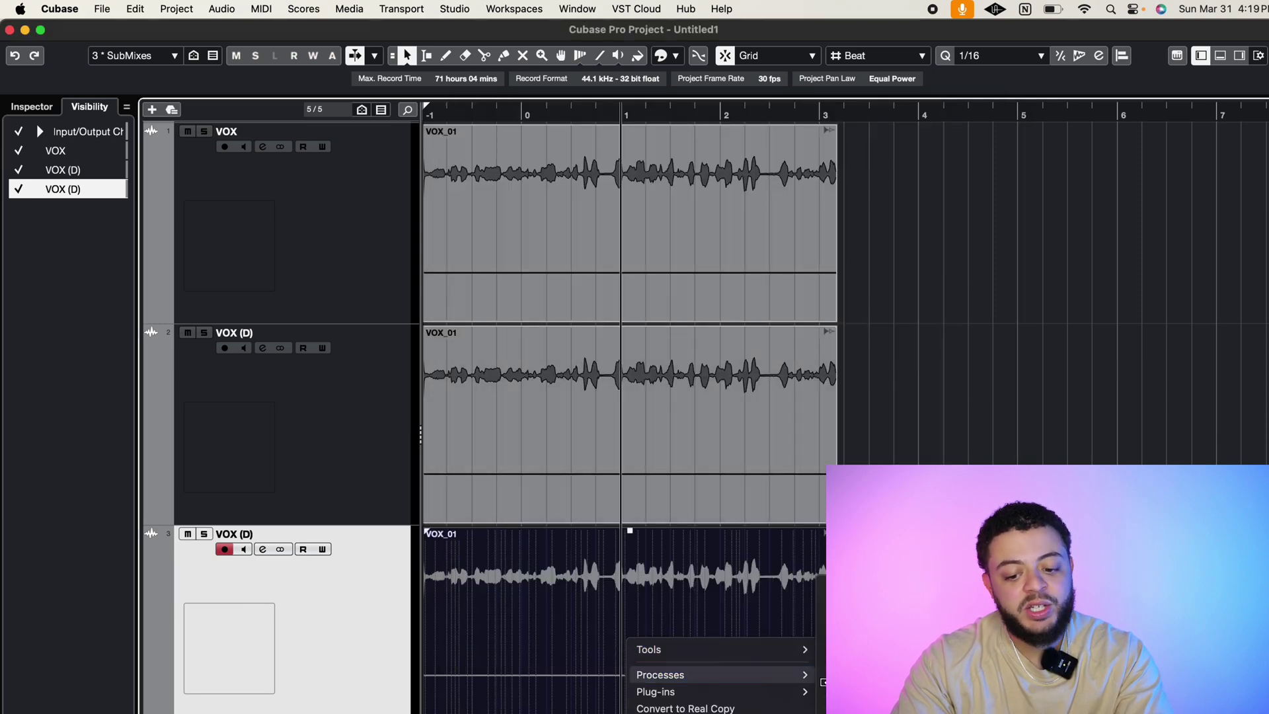
pyautogui.click(853, 675)
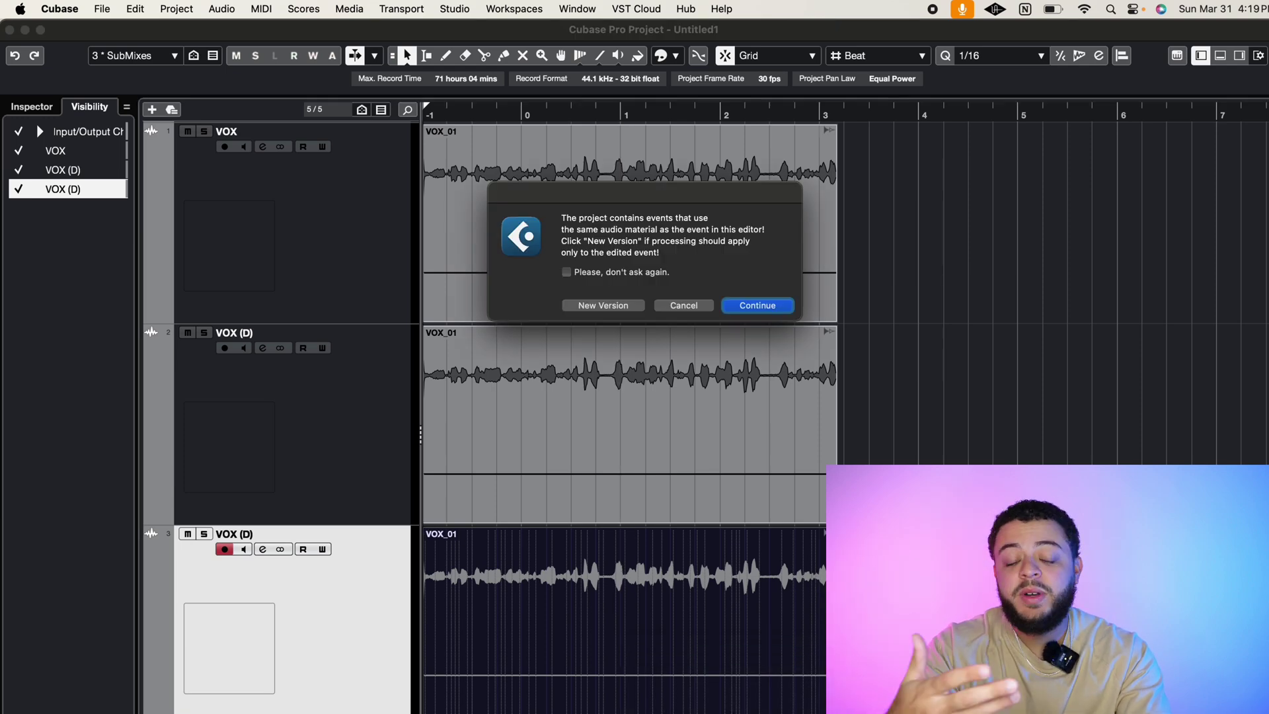
pyautogui.click(630, 305)
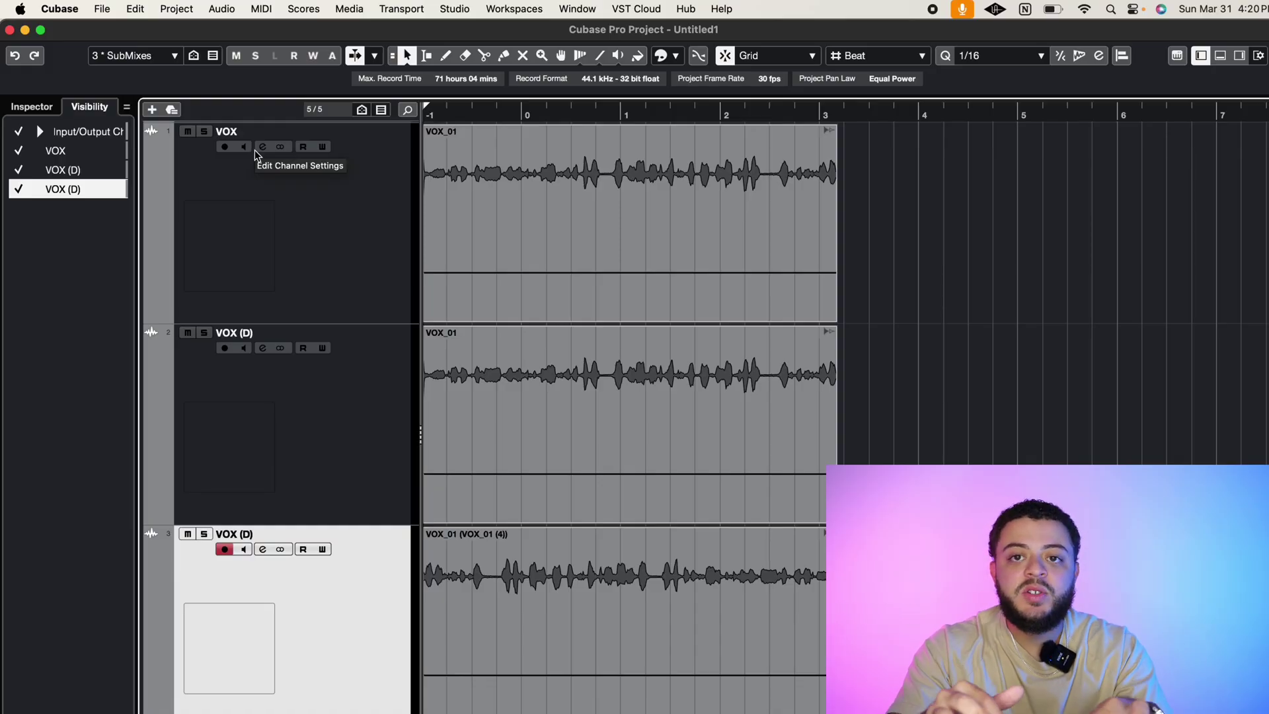
# - Open the Key Commands editor, collapse all command folders, and show the macro list
pyautogui.click(60, 8)
pyautogui.moveTo(176, 7)
pyautogui.moveTo(134, 9)
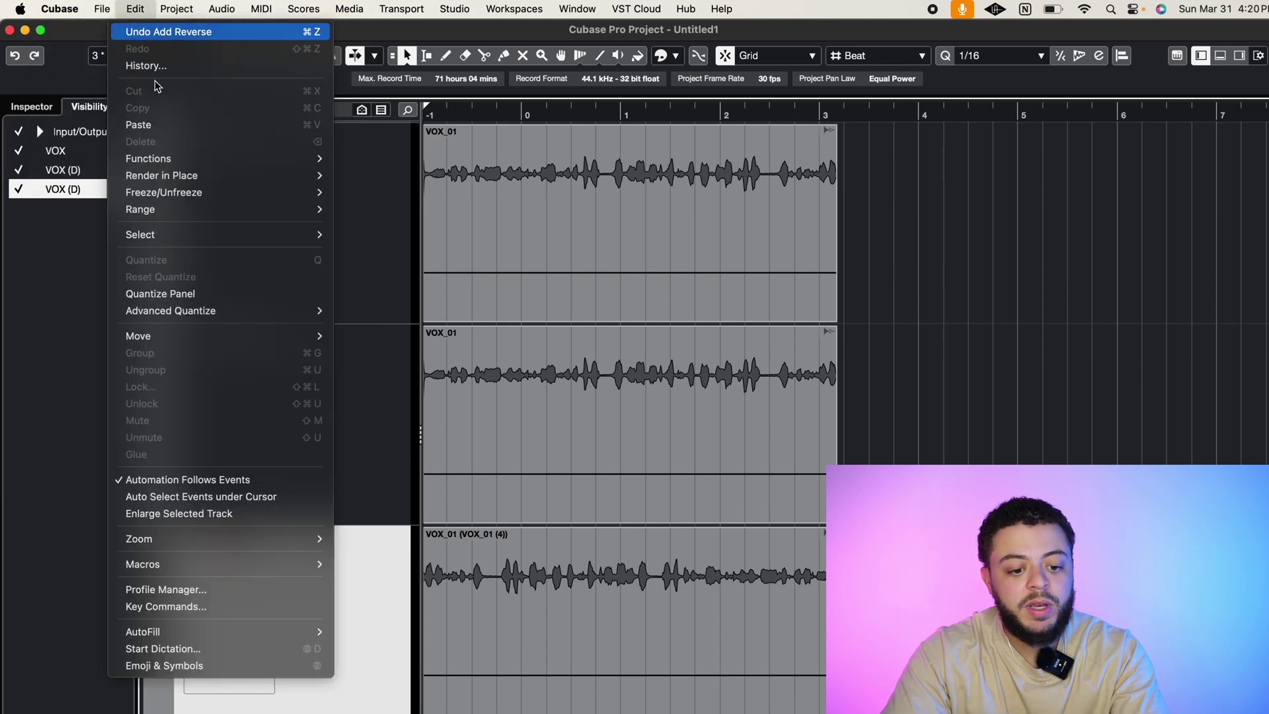
pyautogui.click(192, 603)
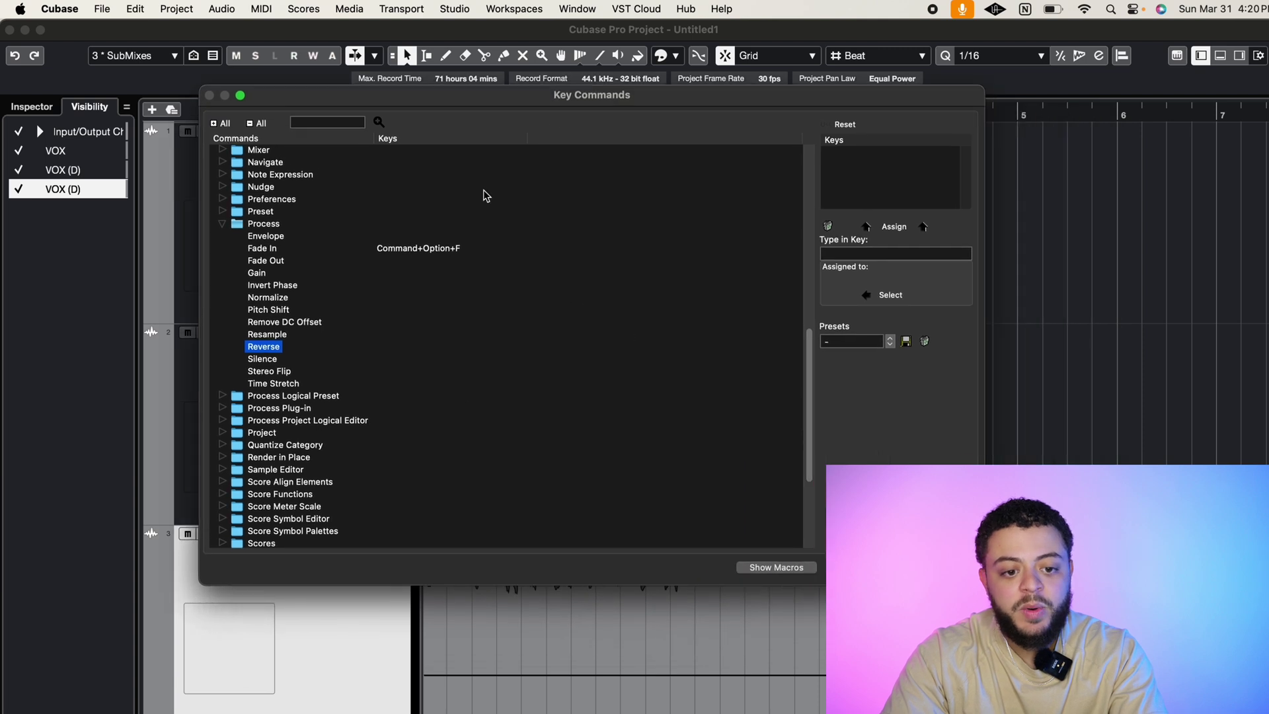
pyautogui.click(252, 124)
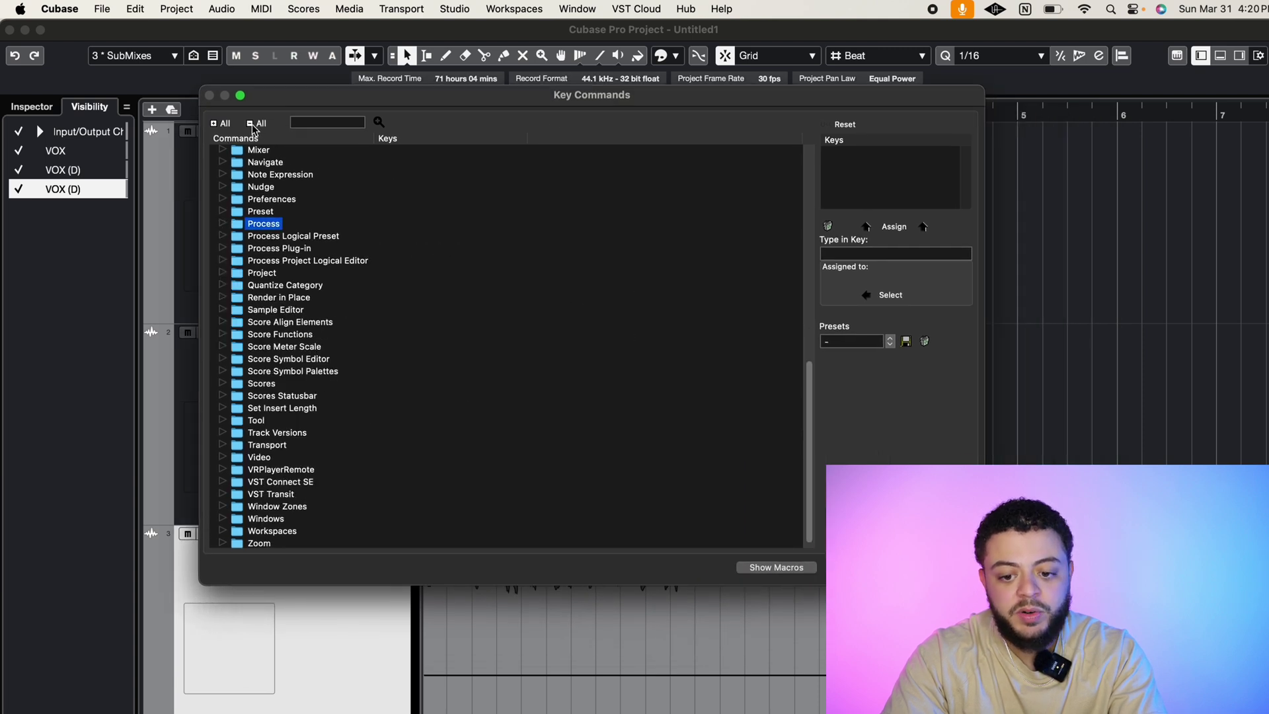
pyautogui.click(787, 568)
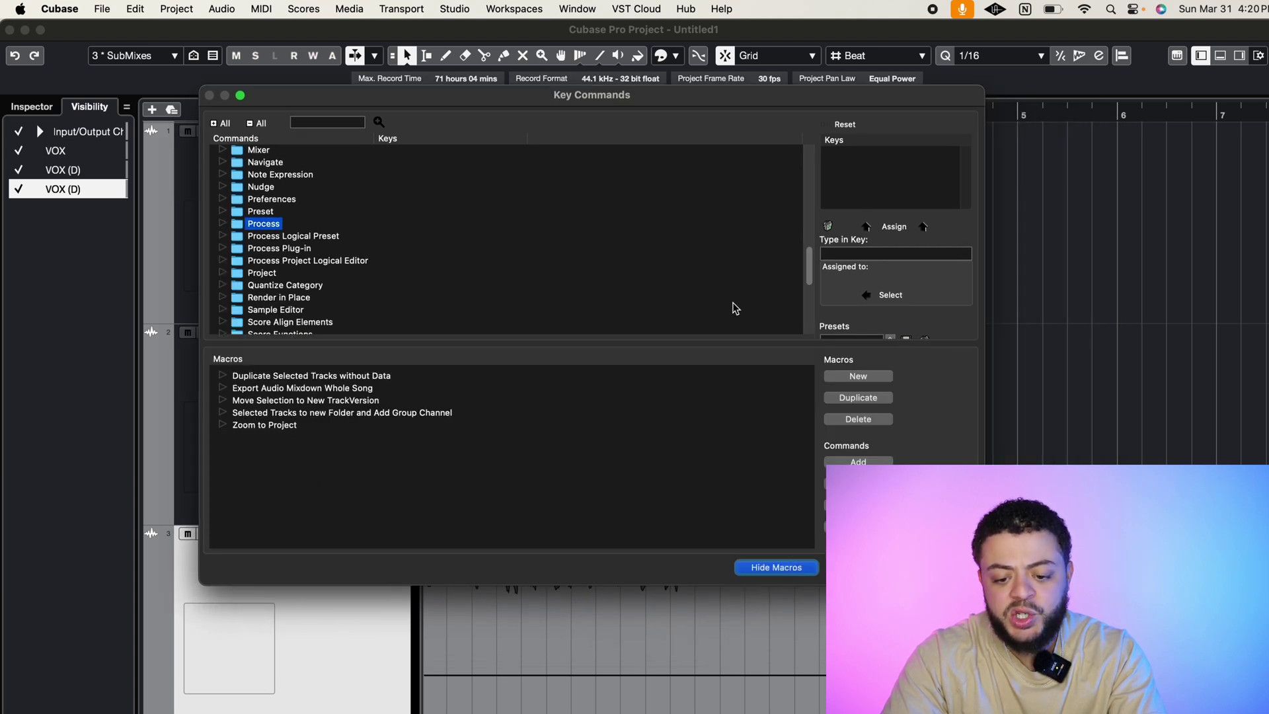
# - Expand the Export Audio Mixdown Whole Song macro to view its four chained commands
pyautogui.moveTo(713, 104); pyautogui.dragTo(743, 79)
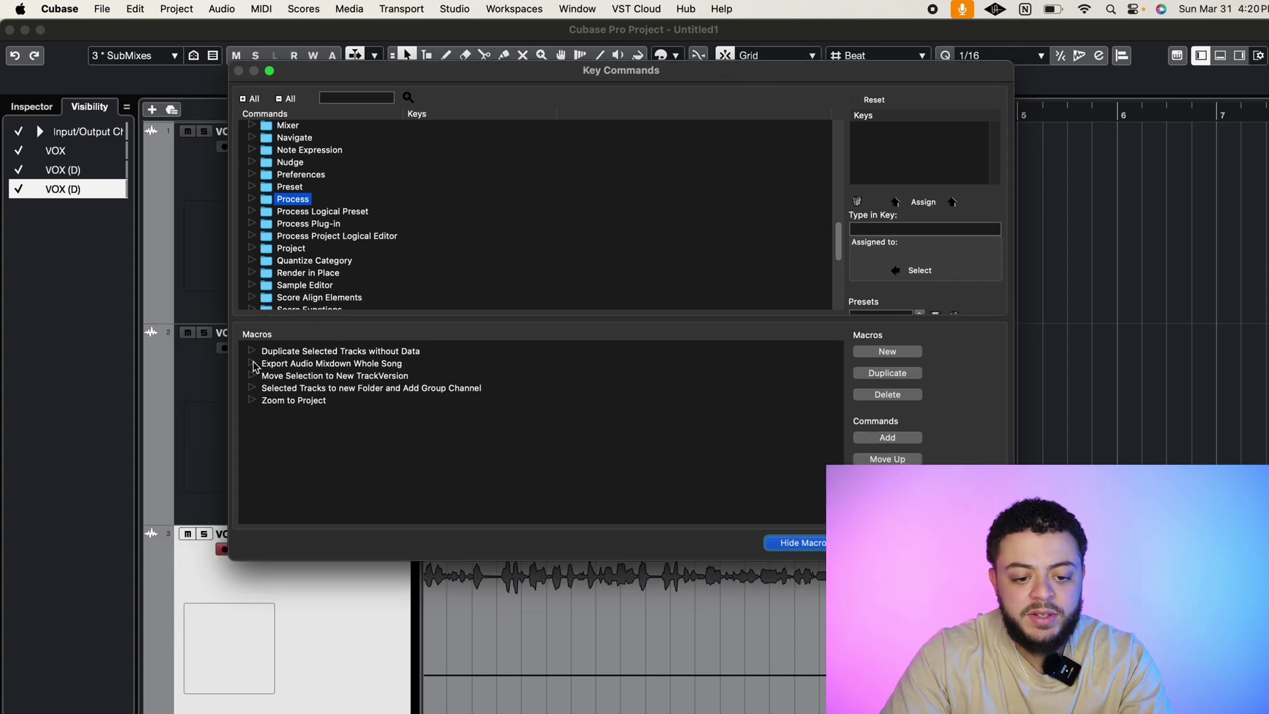
pyautogui.click(254, 364)
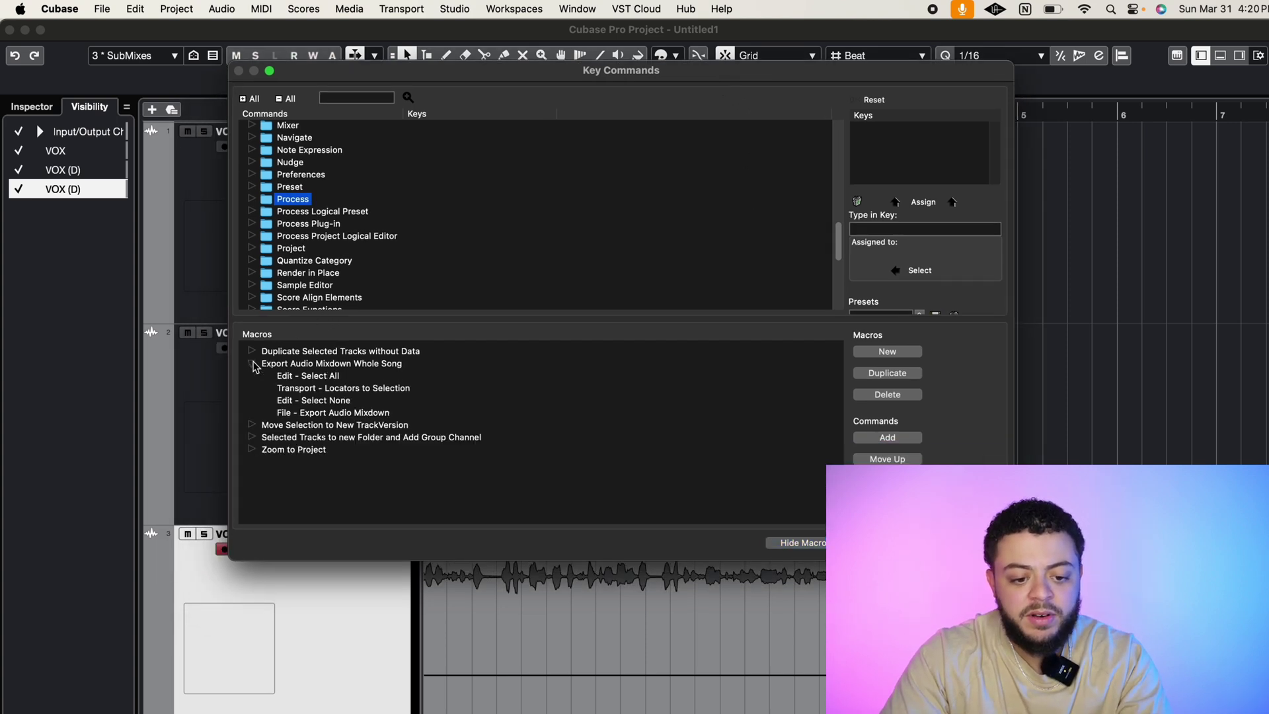
pyautogui.click(334, 364)
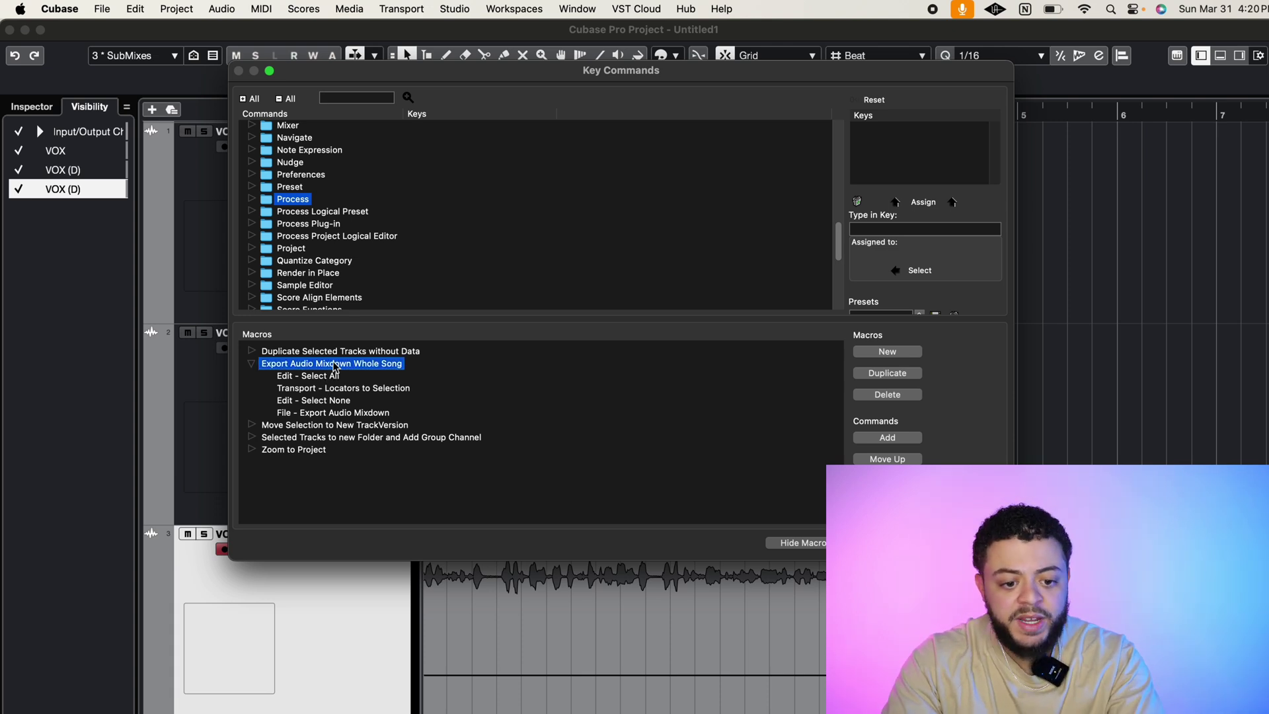
pyautogui.scroll(-3, 300, 258)
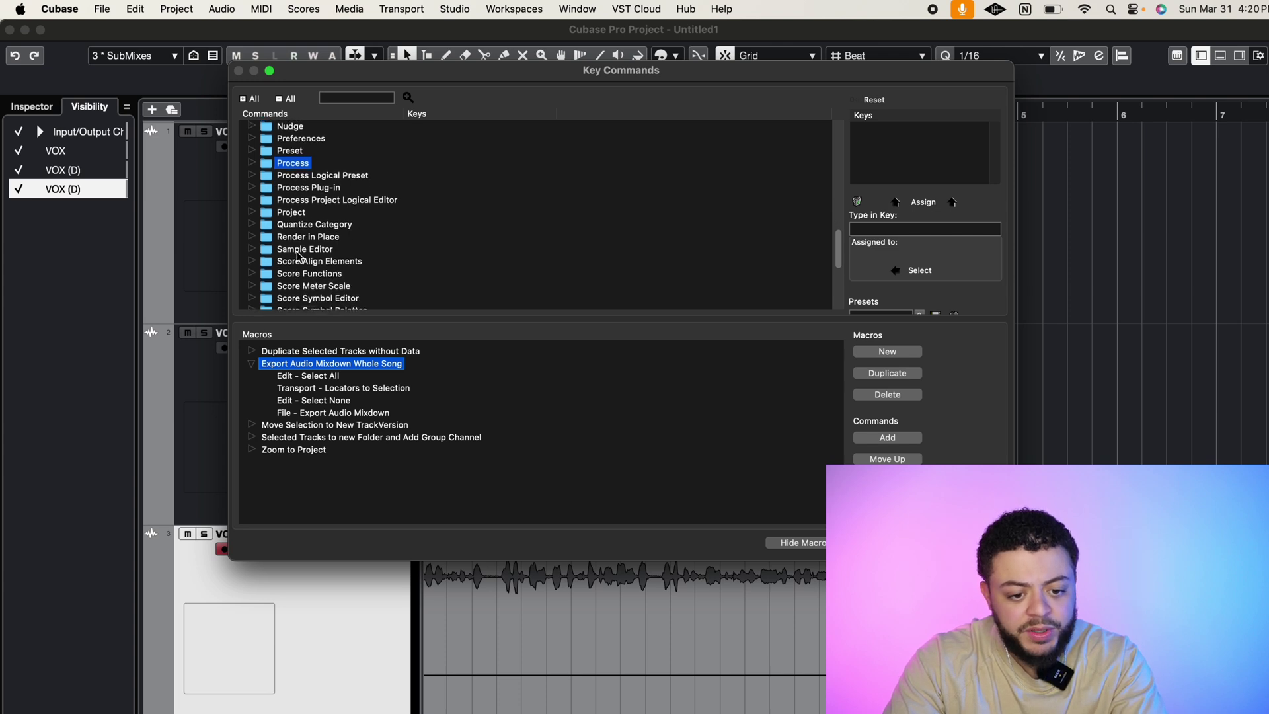
pyautogui.scroll(4, 299, 258)
pyautogui.scroll(3, 300, 258)
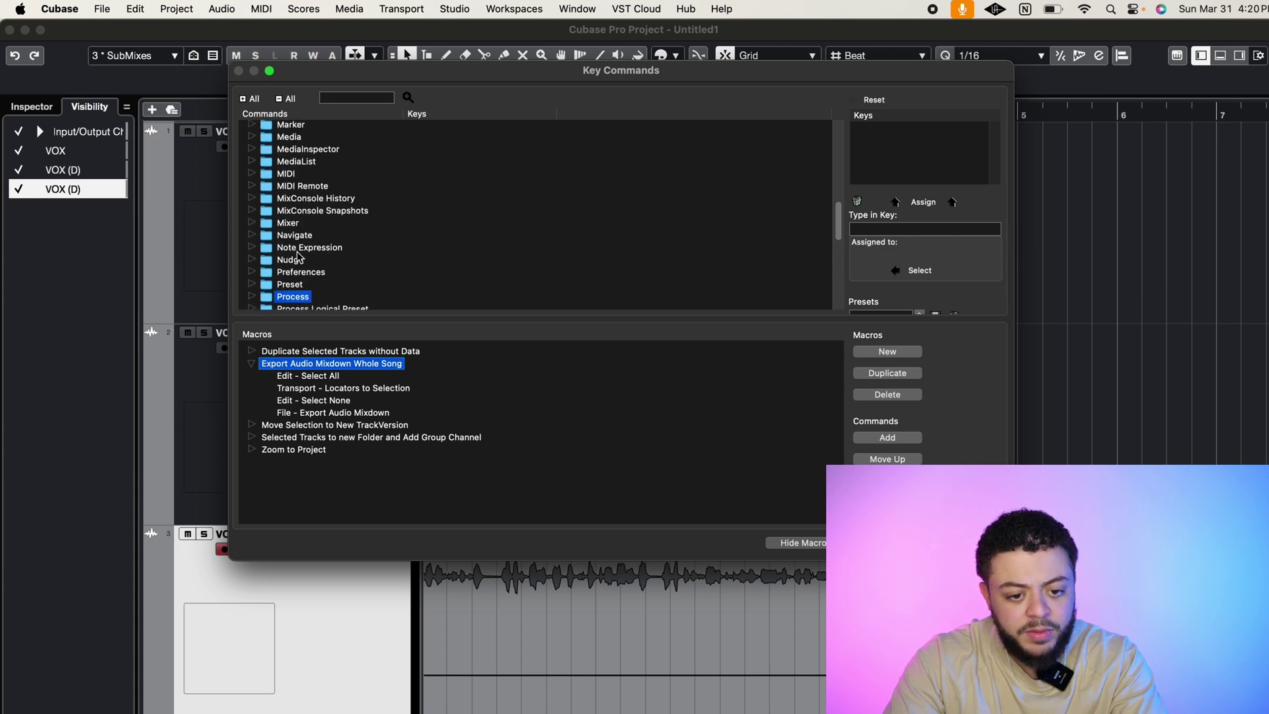
pyautogui.scroll(2, 286, 157)
# - Give the Export Audio Mixdown Whole Song macro the unused shortcut Cmd+Shift+P
pyautogui.click(252, 170)
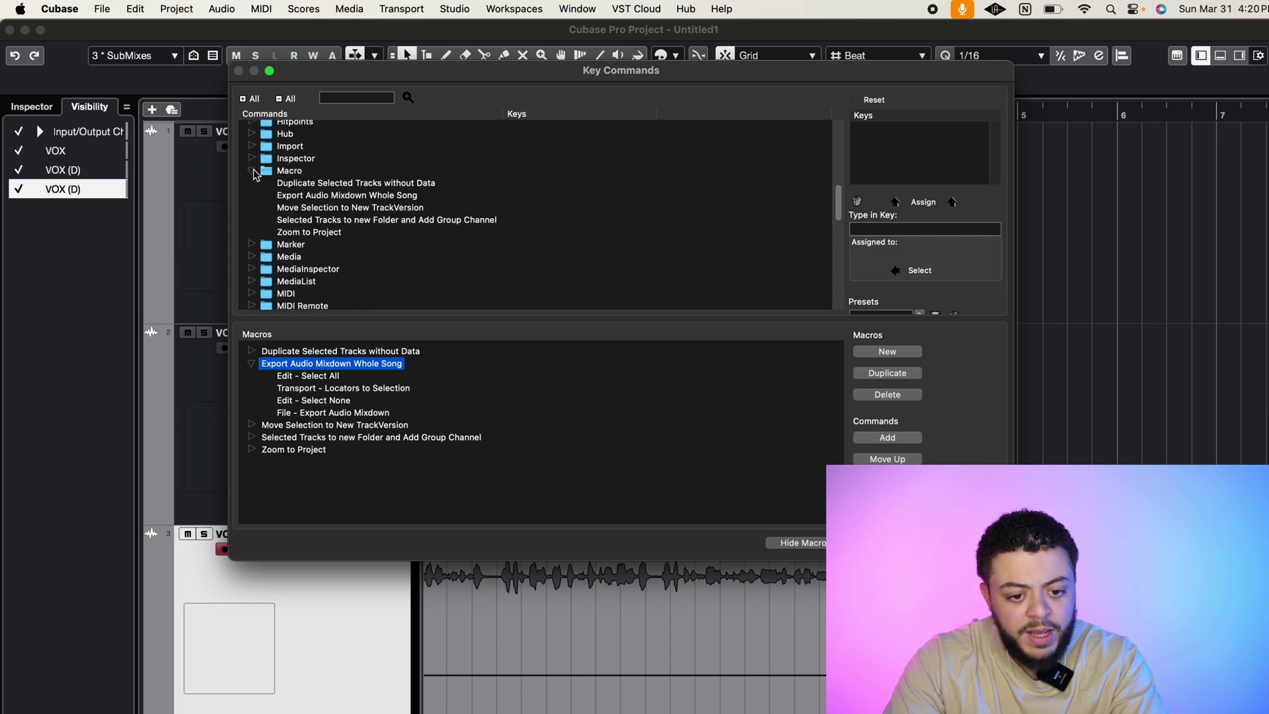
pyautogui.click(309, 196)
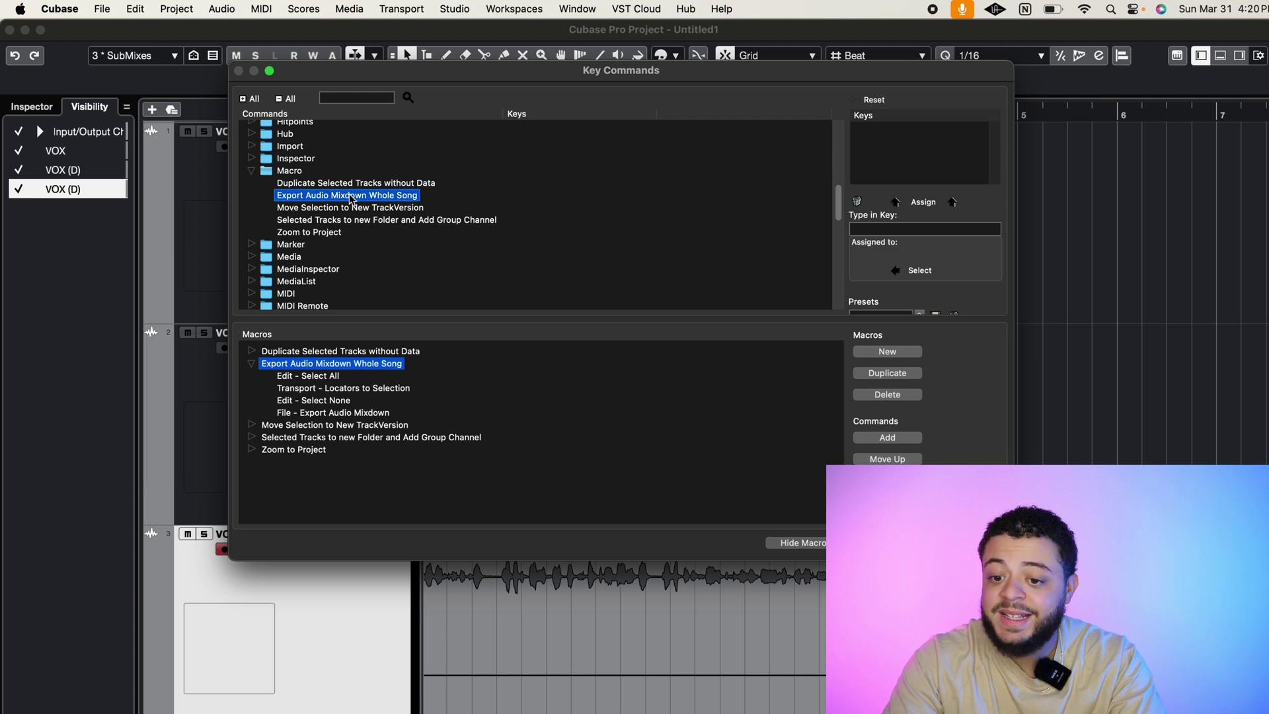
pyautogui.click(907, 230)
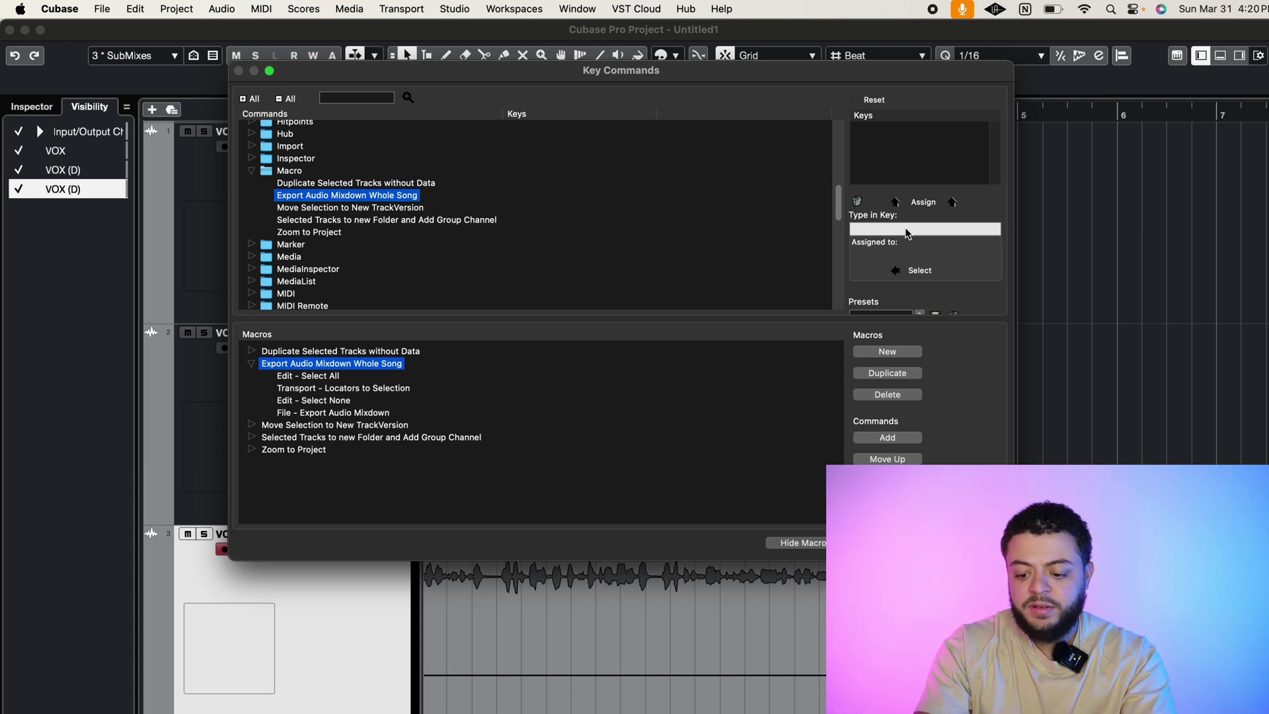
pyautogui.press('super+shift+l')
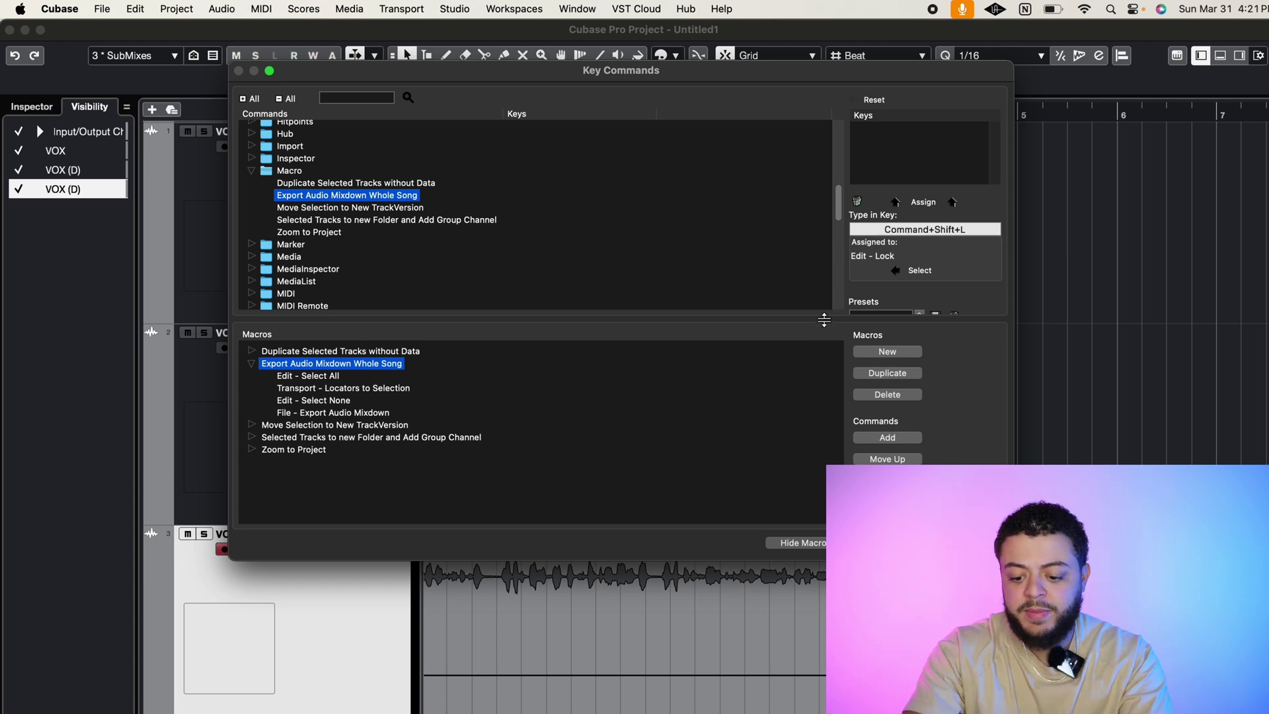
pyautogui.press('super+shift+e')
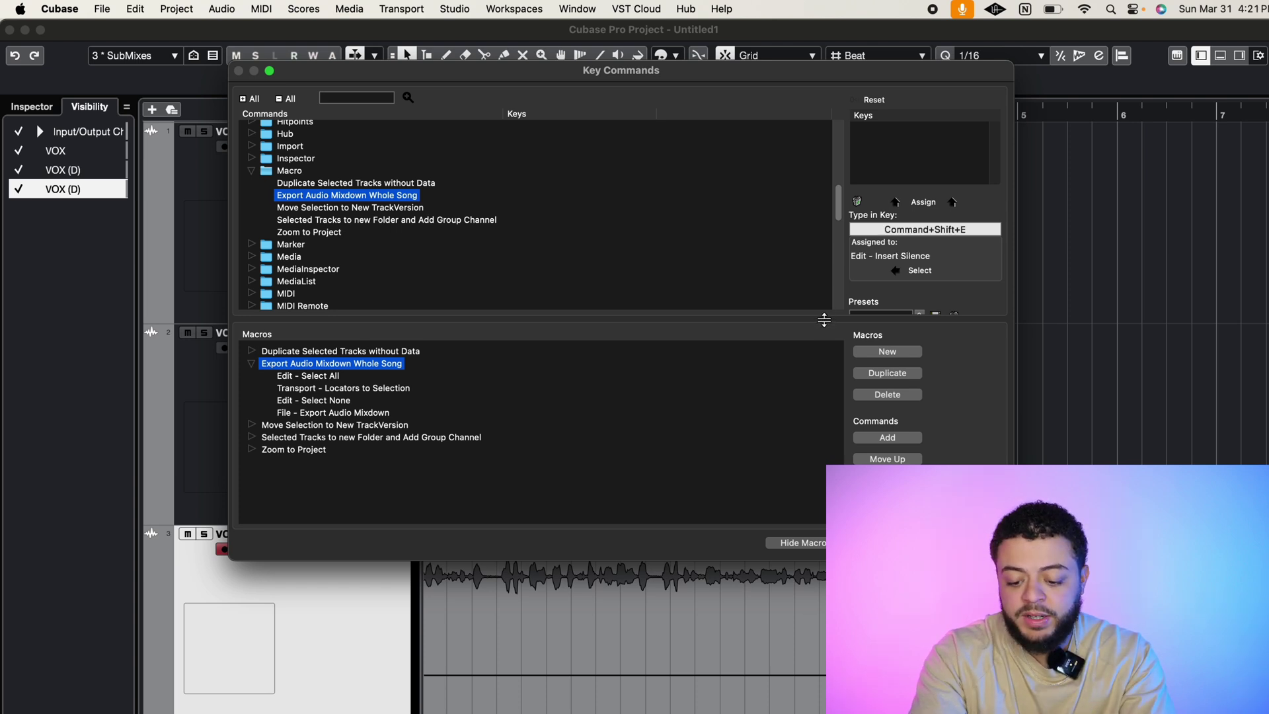
pyautogui.press('super+shift+p')
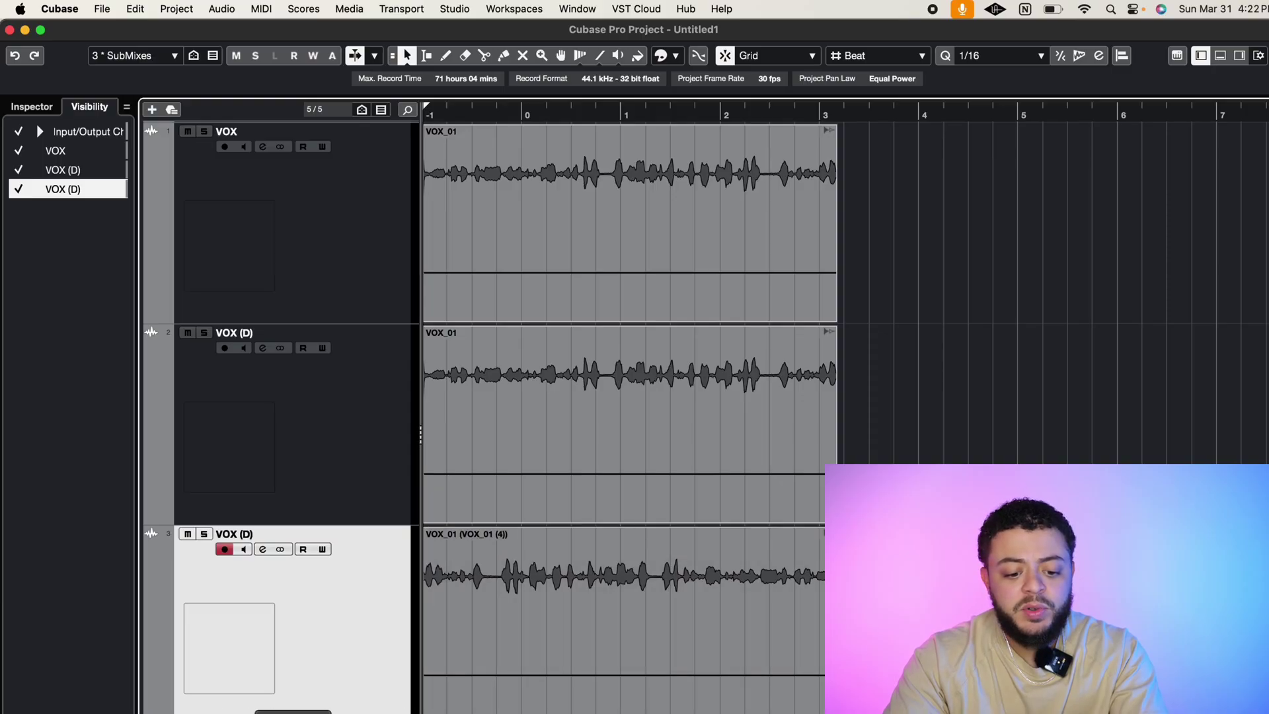
# - Launch the Steinberg Download Assistant from the Launchpad app grid
pyautogui.press('F4')
pyautogui.hscroll(-3, 483, 477)
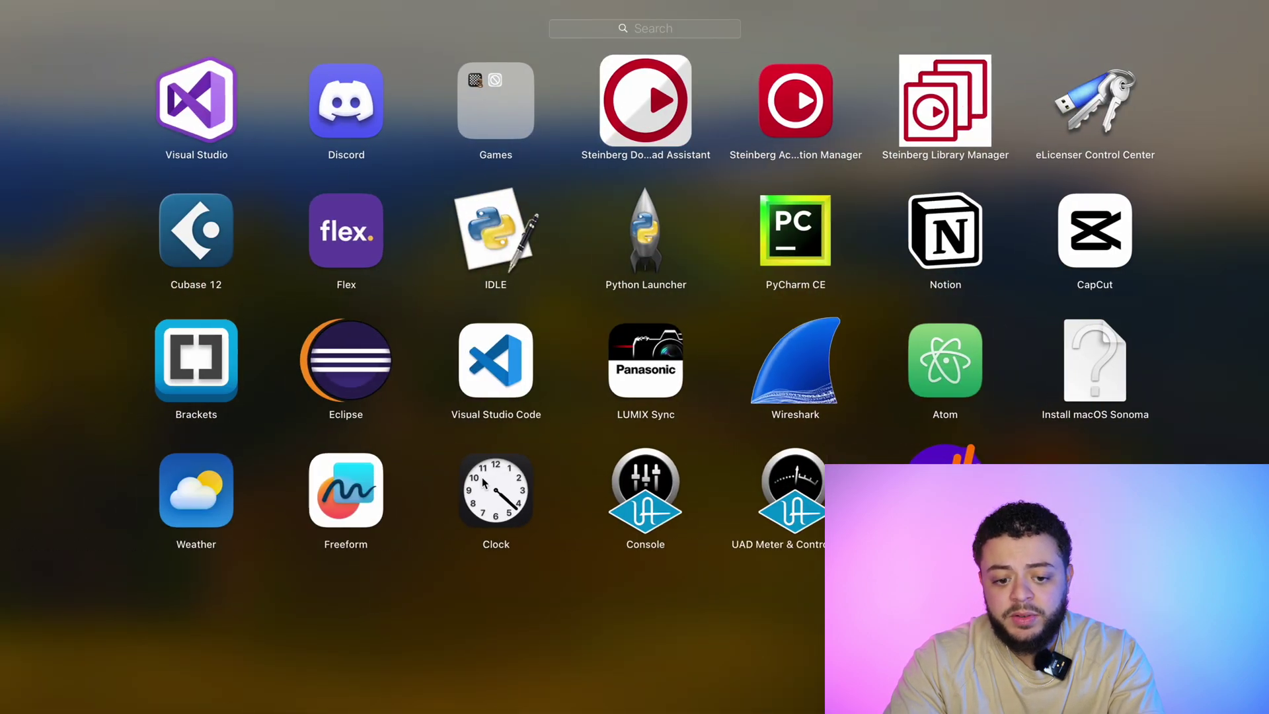
pyautogui.hscroll(-3, 482, 477)
pyautogui.hscroll(3, 482, 477)
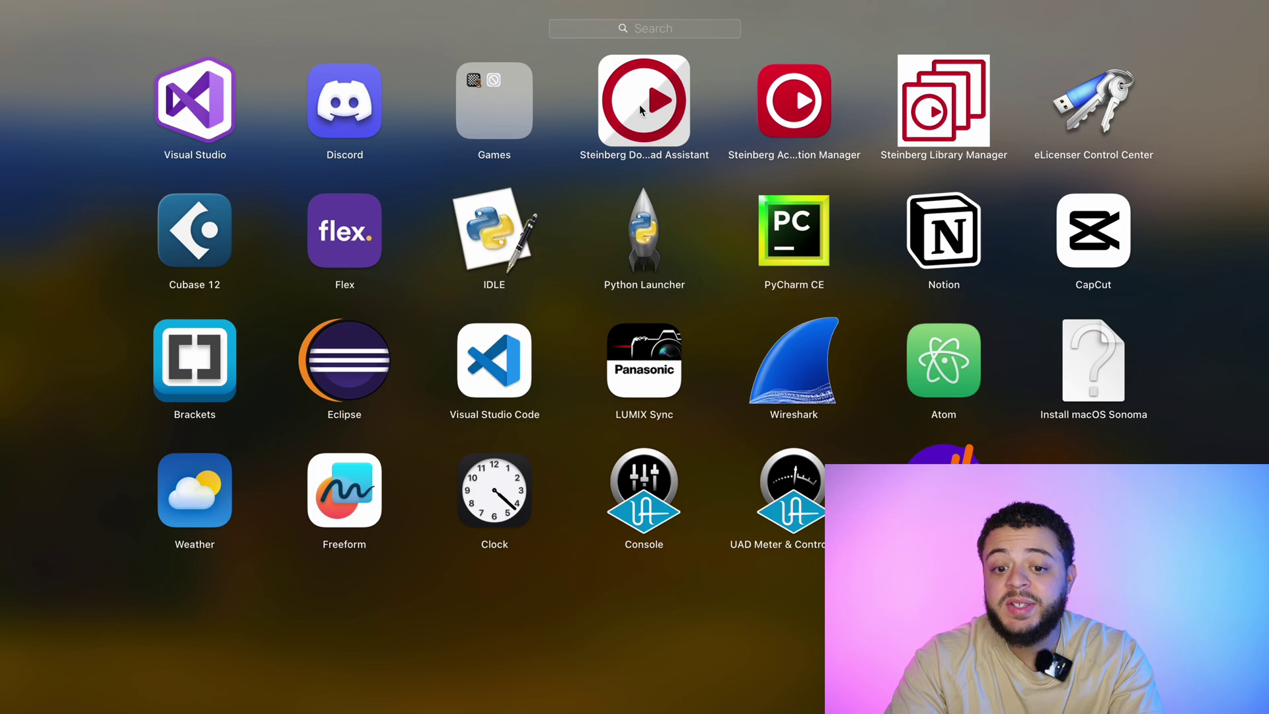
pyautogui.click(672, 83)
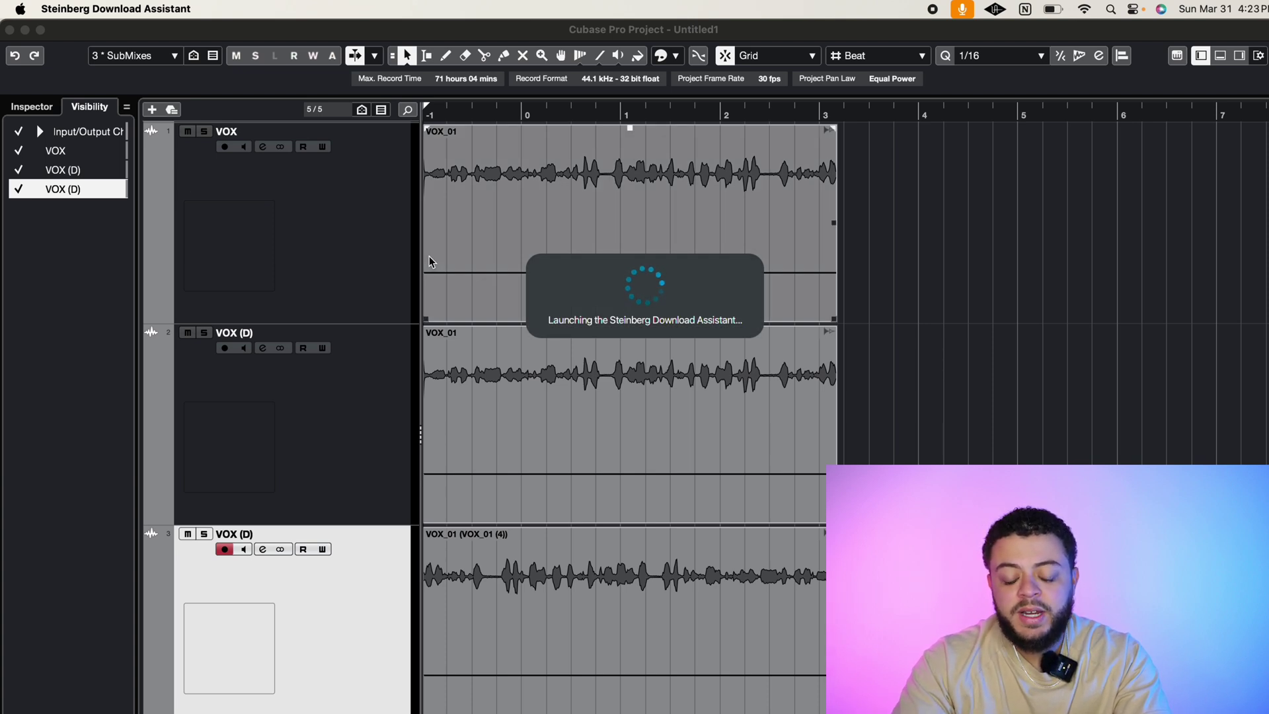
# - End the failed Steinberg Download Assistant from its error dialog
pyautogui.click(763, 346)
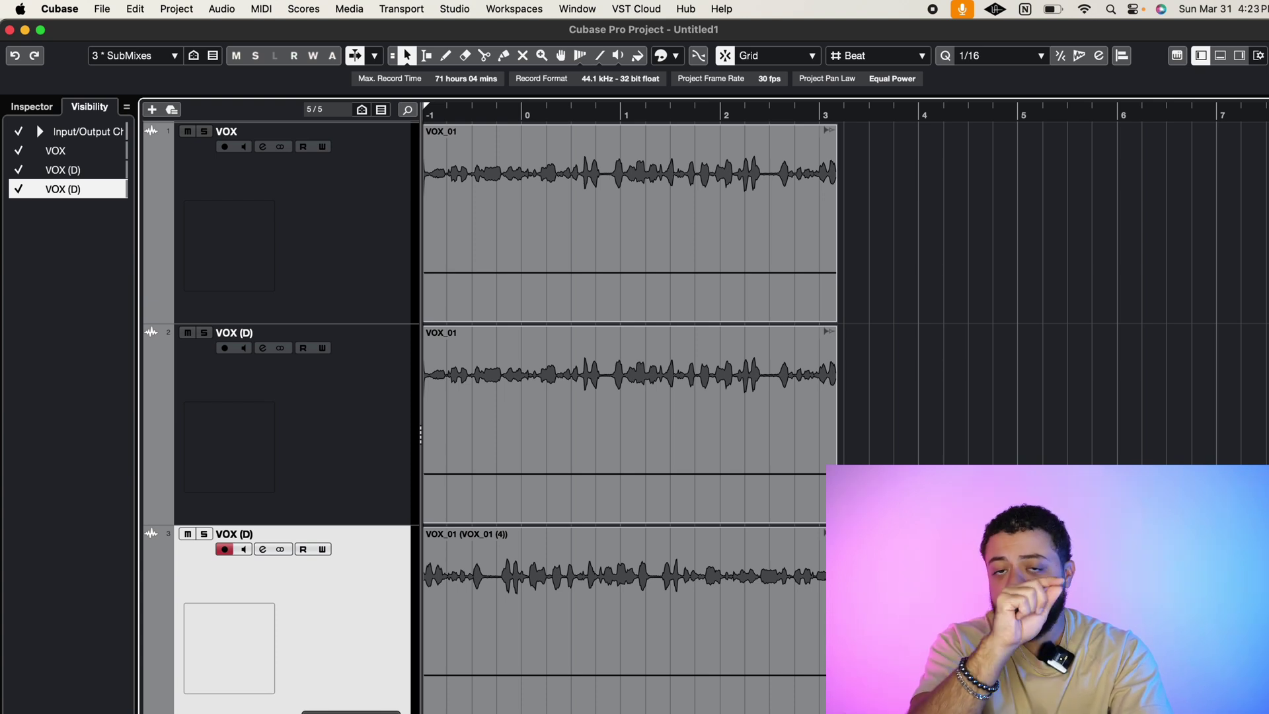
pyautogui.moveTo(808, 347)
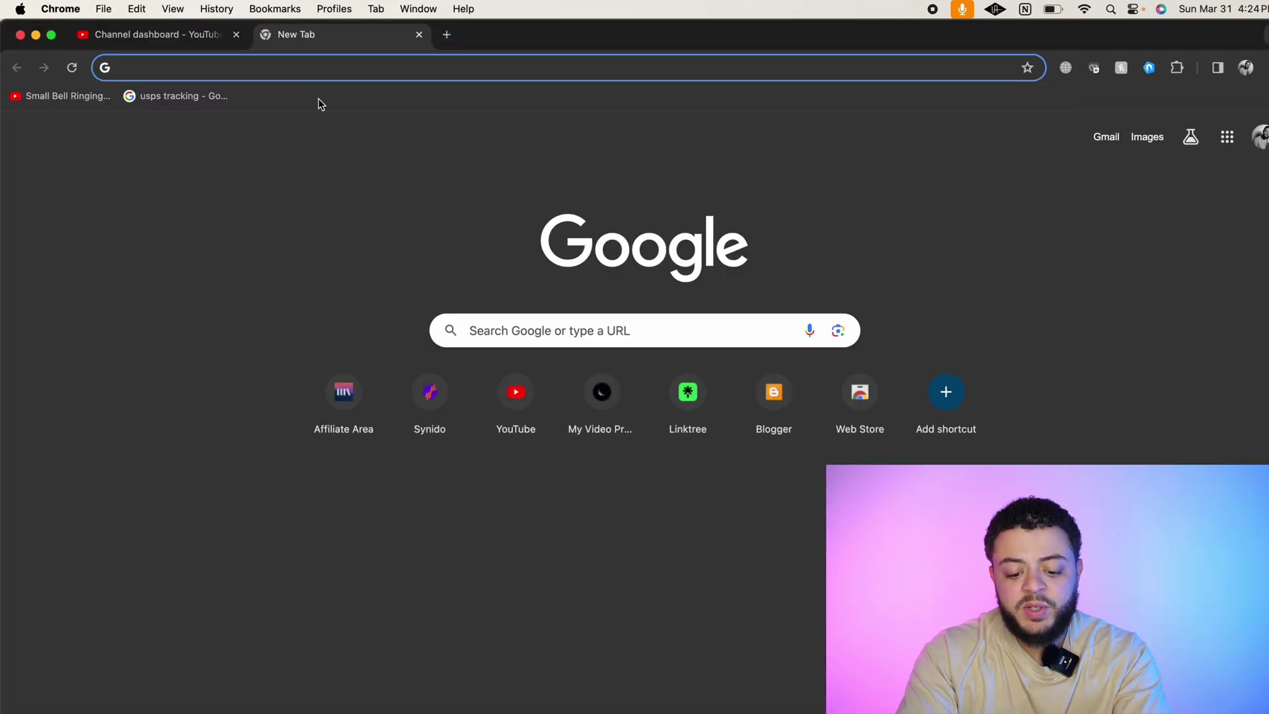
# - Search Google for 'cubase download assistant'
pyautogui.write('cubase down')
pyautogui.press('Down')
pyautogui.press('Return')
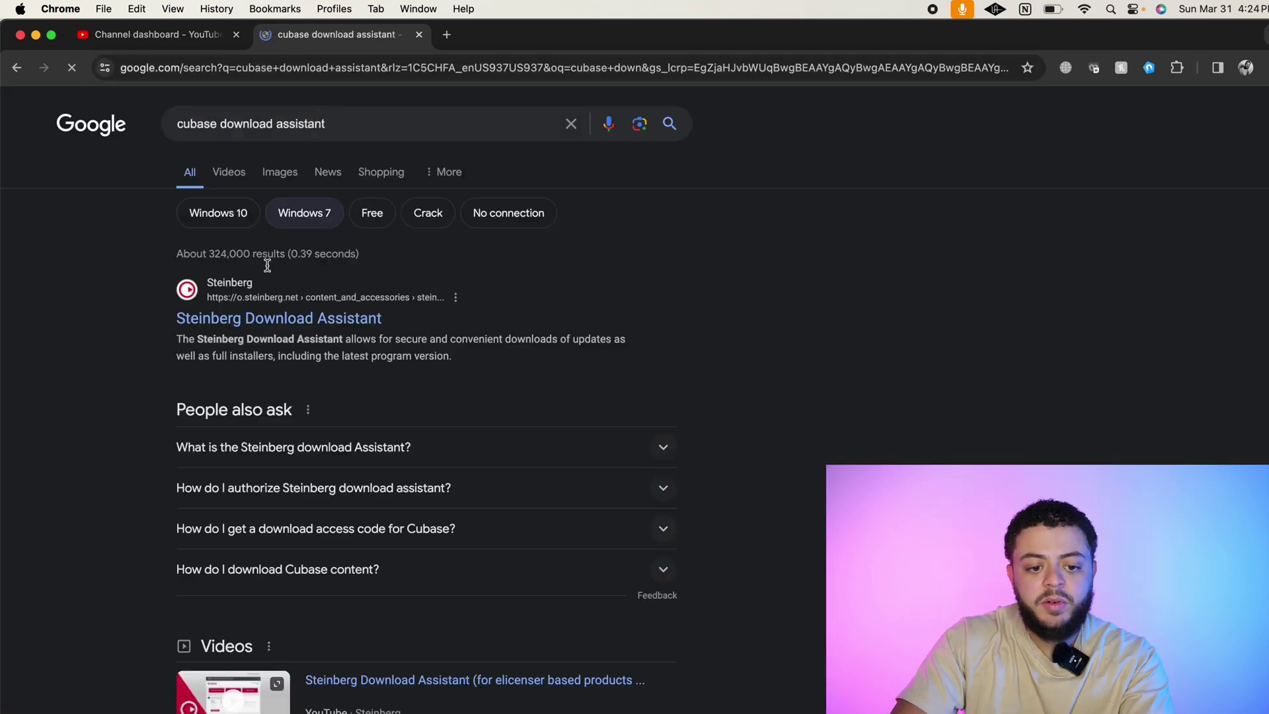
# - Open Steinberg's Download Assistant page and deny the cookie consent banner
pyautogui.click(287, 326)
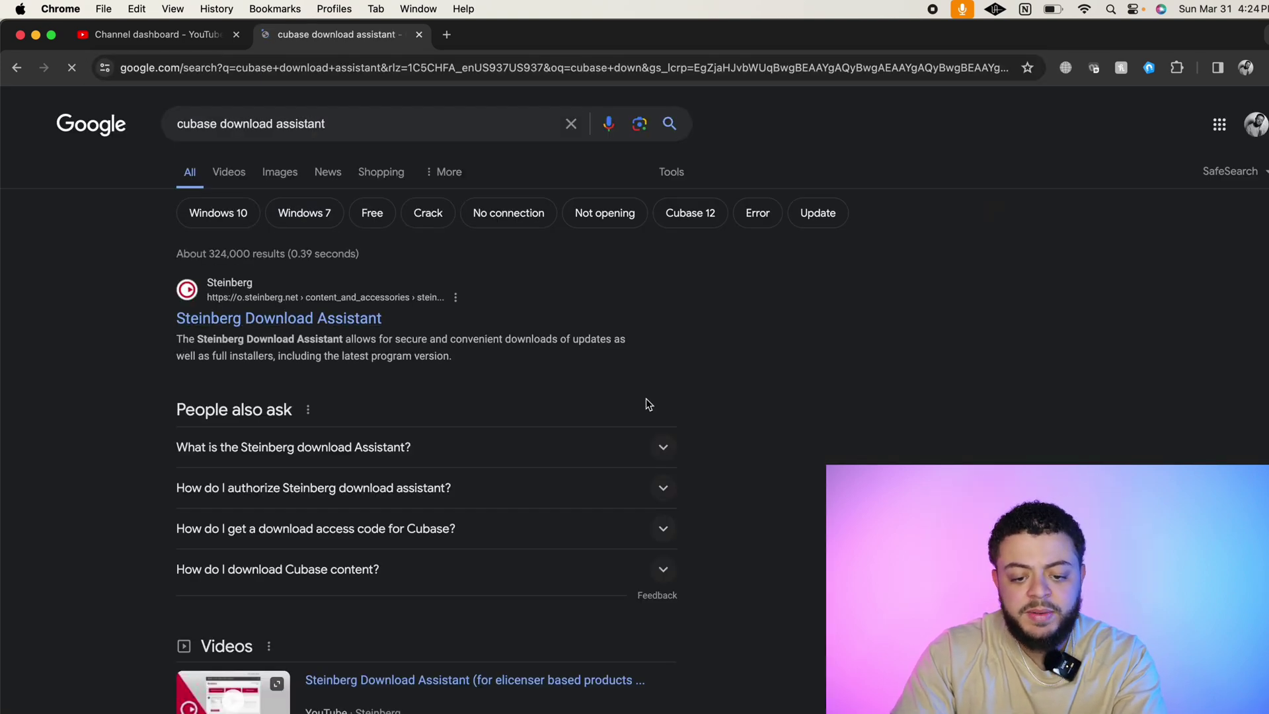
pyautogui.scroll(-3, 535, 370)
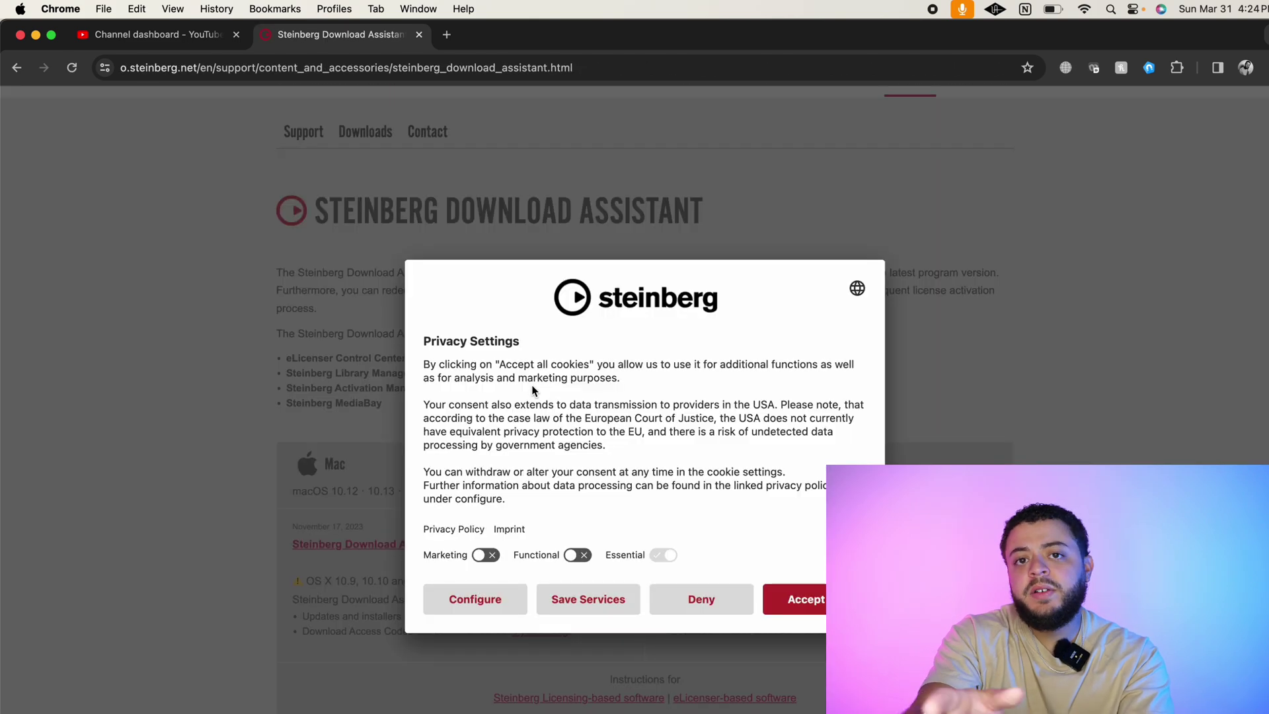
pyautogui.click(701, 598)
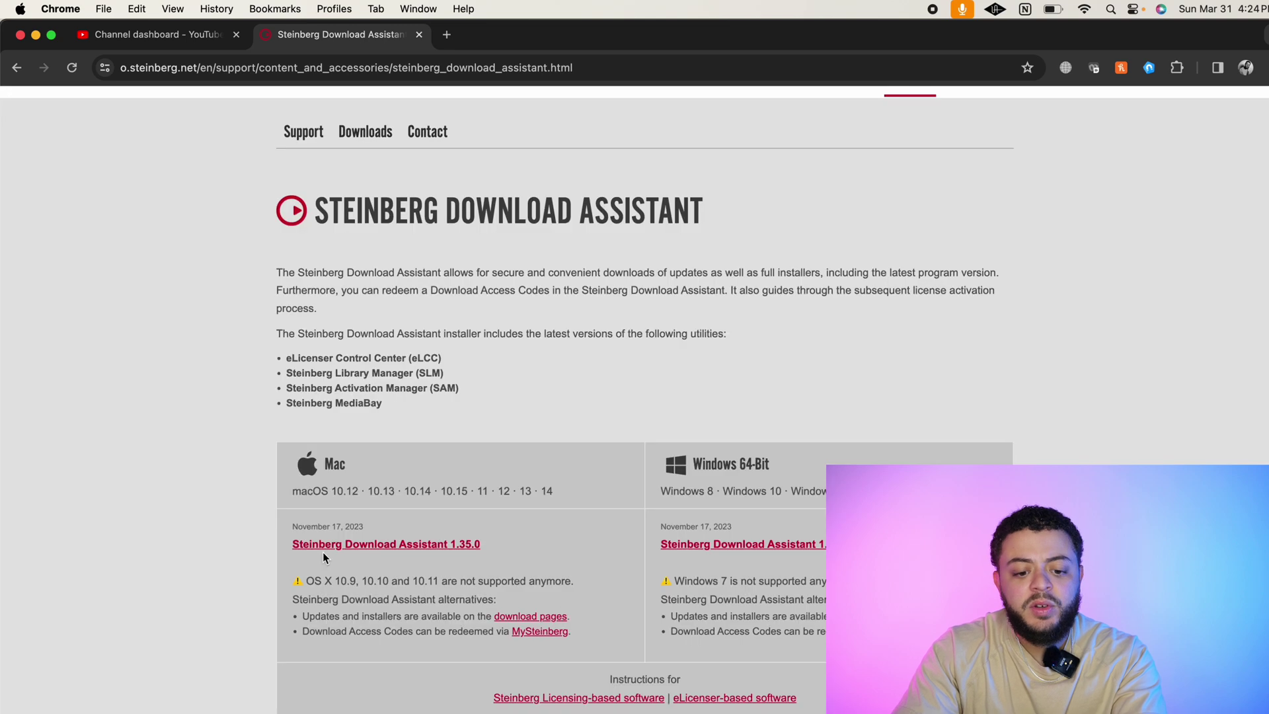